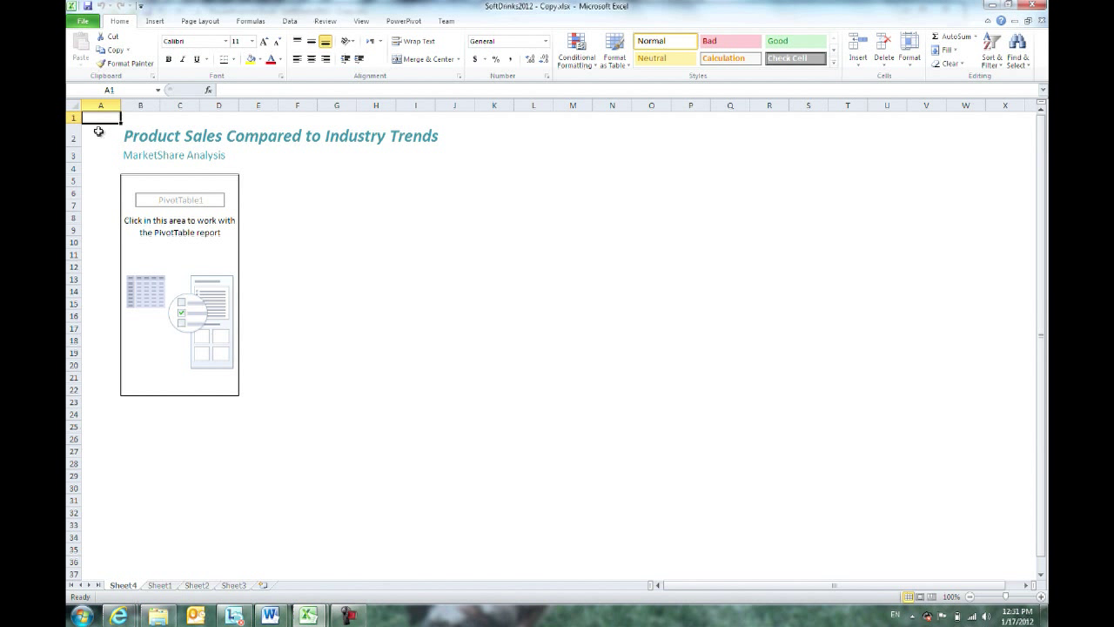
Step: Open the PowerPivot data model and review the alternate key, subcategory and category columns of the Product table
left_click(396, 22)
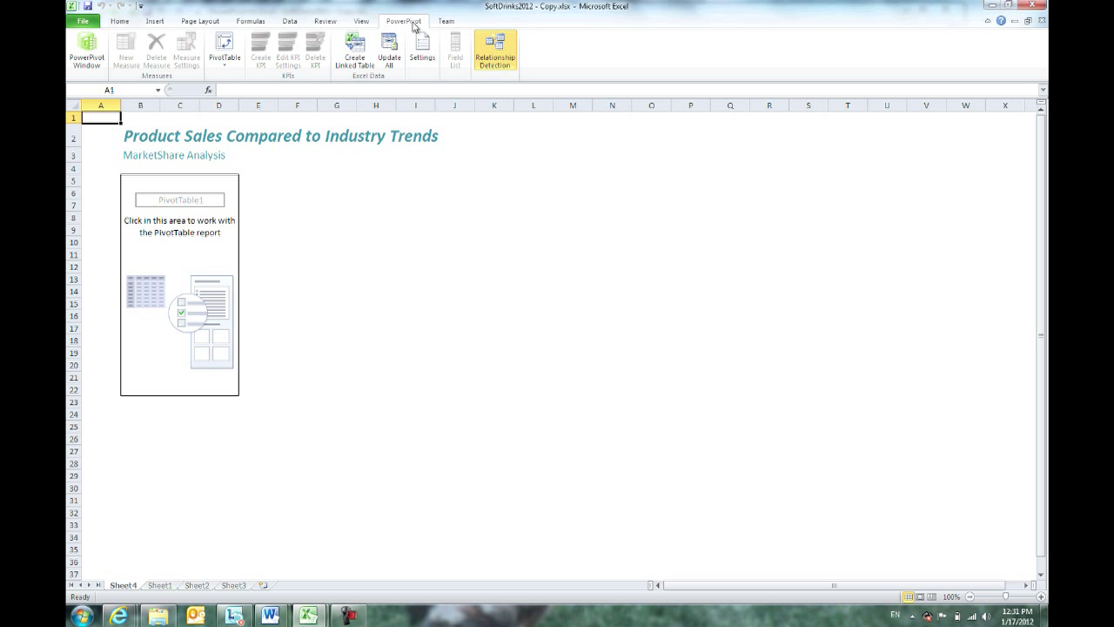
left_click(100, 54)
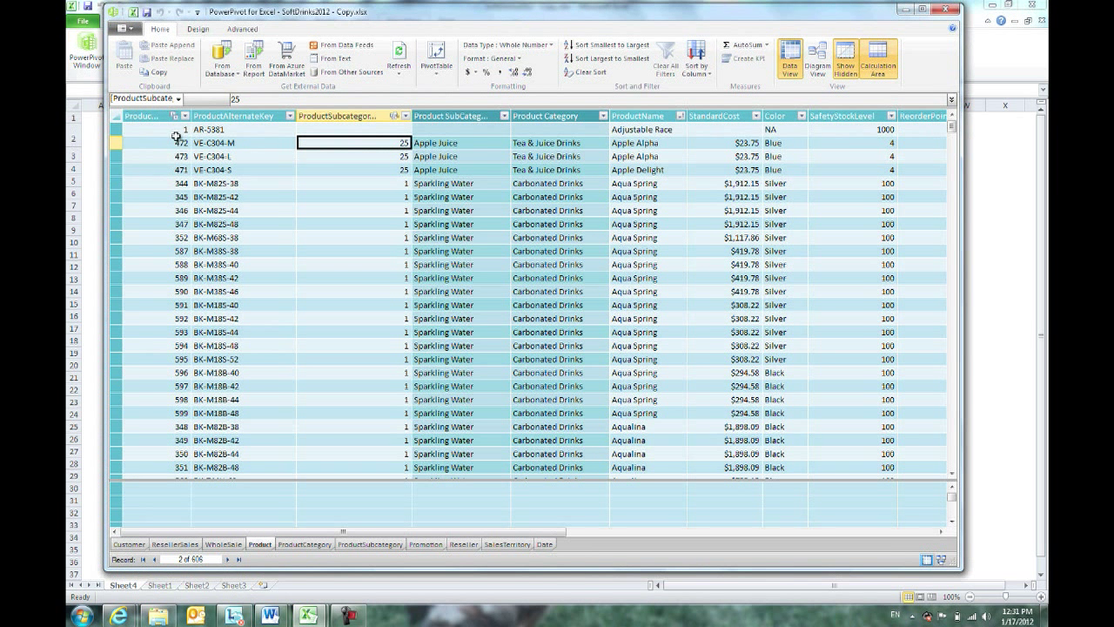
left_click(231, 145)
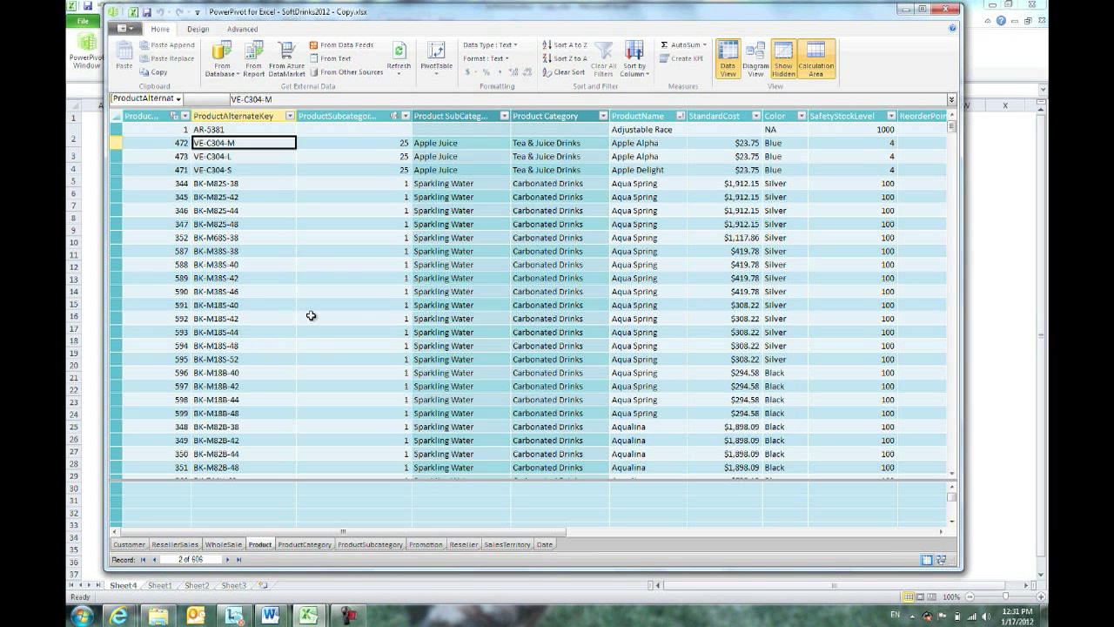
left_click(440, 144)
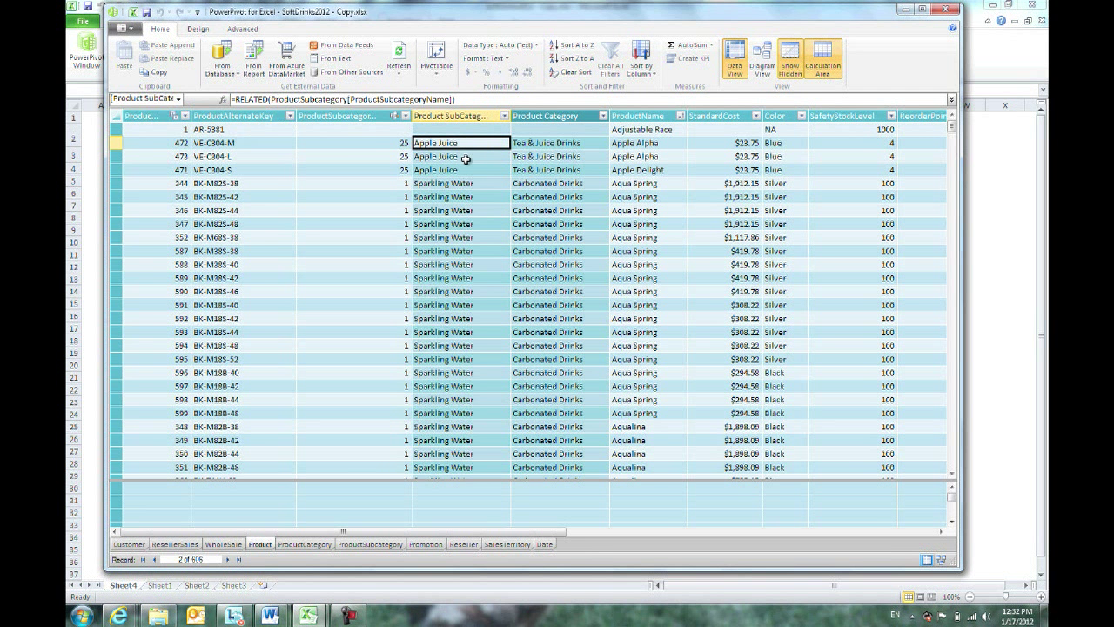
left_click(467, 169)
left_click(467, 220)
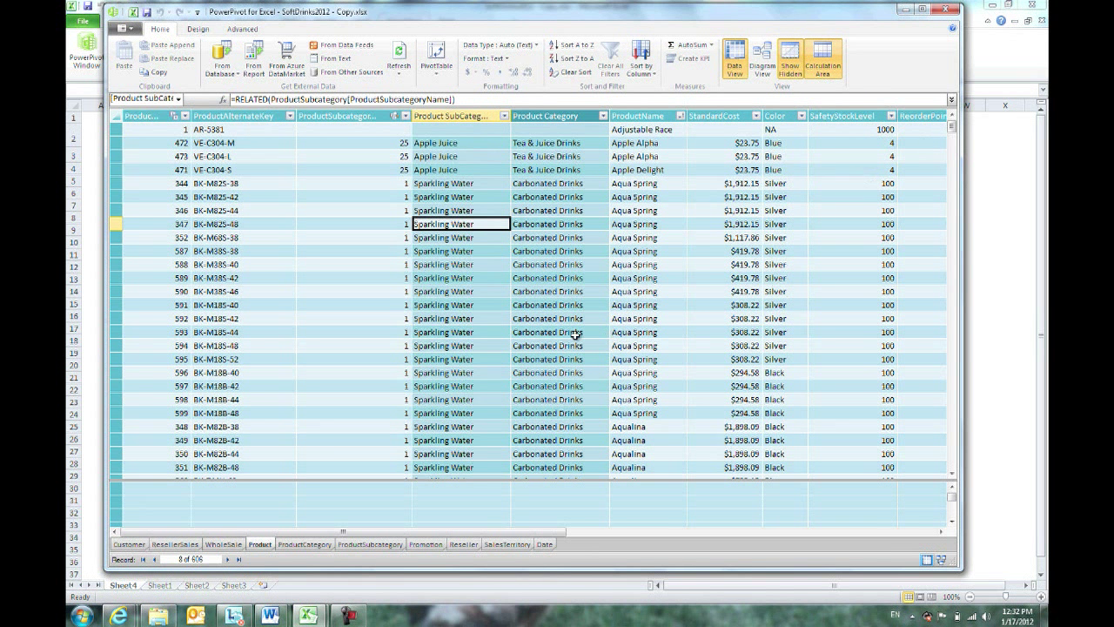
left_click(552, 239)
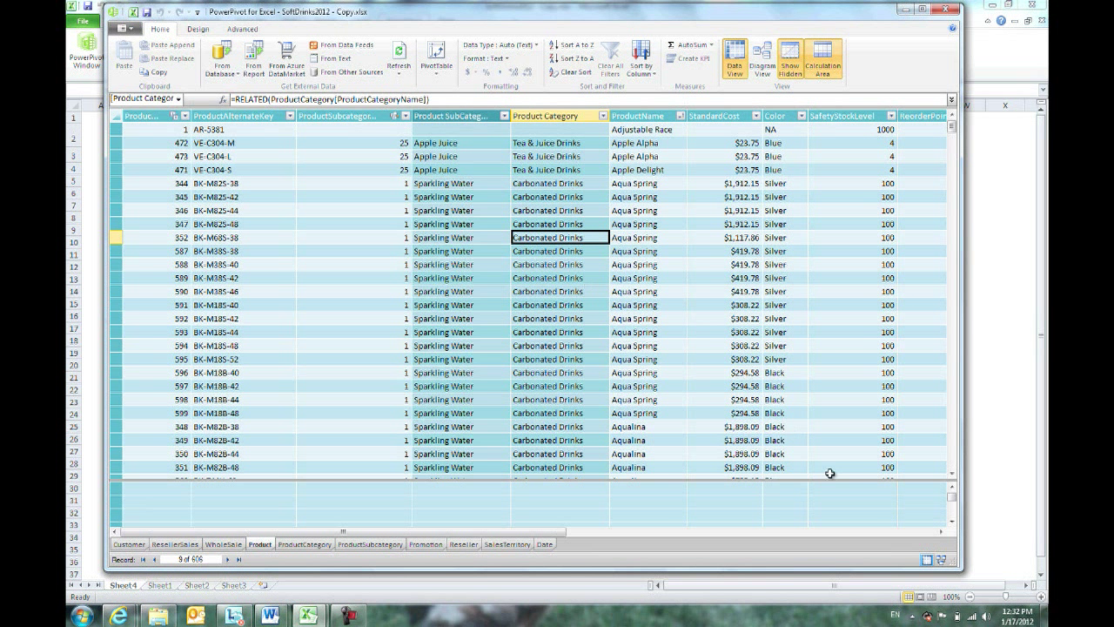
Step: Show the data model as a diagram and examine the tables and relationships from ResellerSales across to ProductSubcategory
left_click(940, 560)
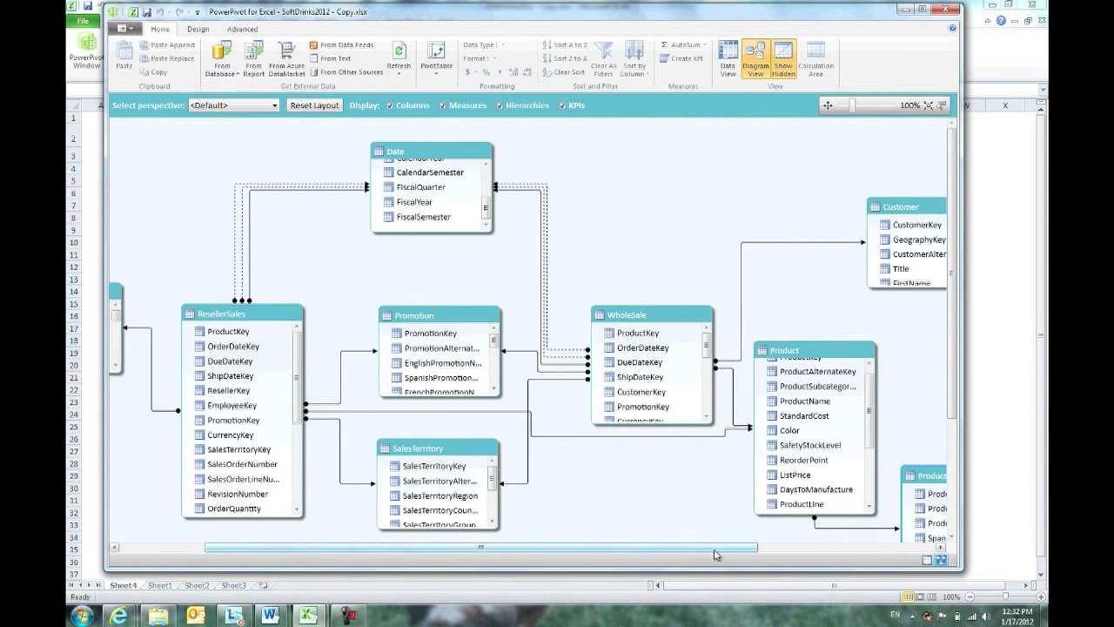
left_click_drag(696, 548, 721, 549)
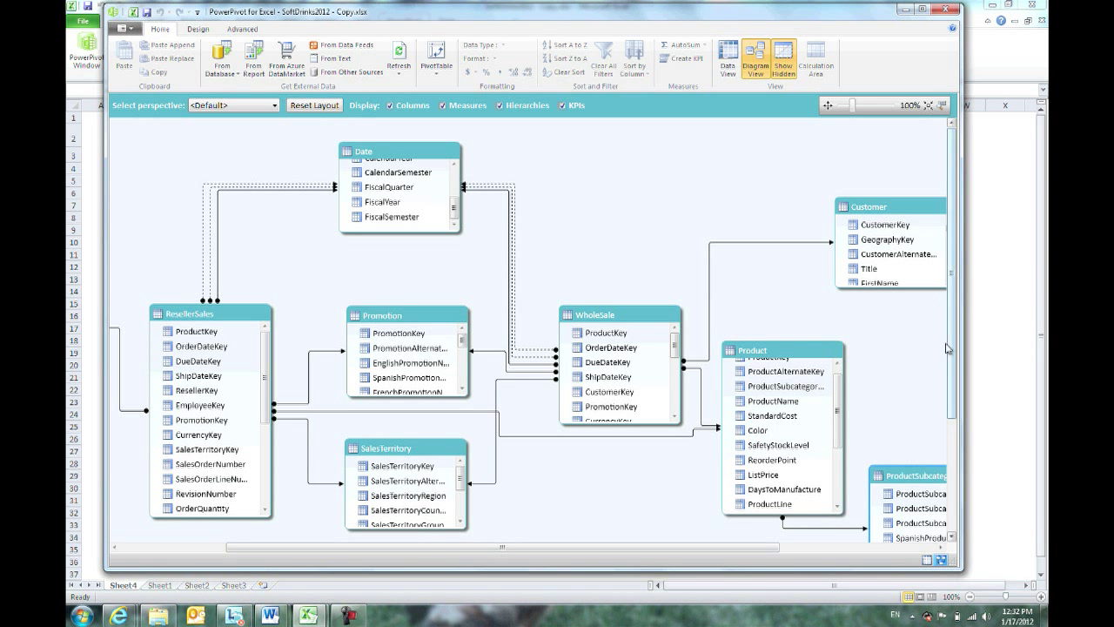
scroll(951, 352, "down", 1)
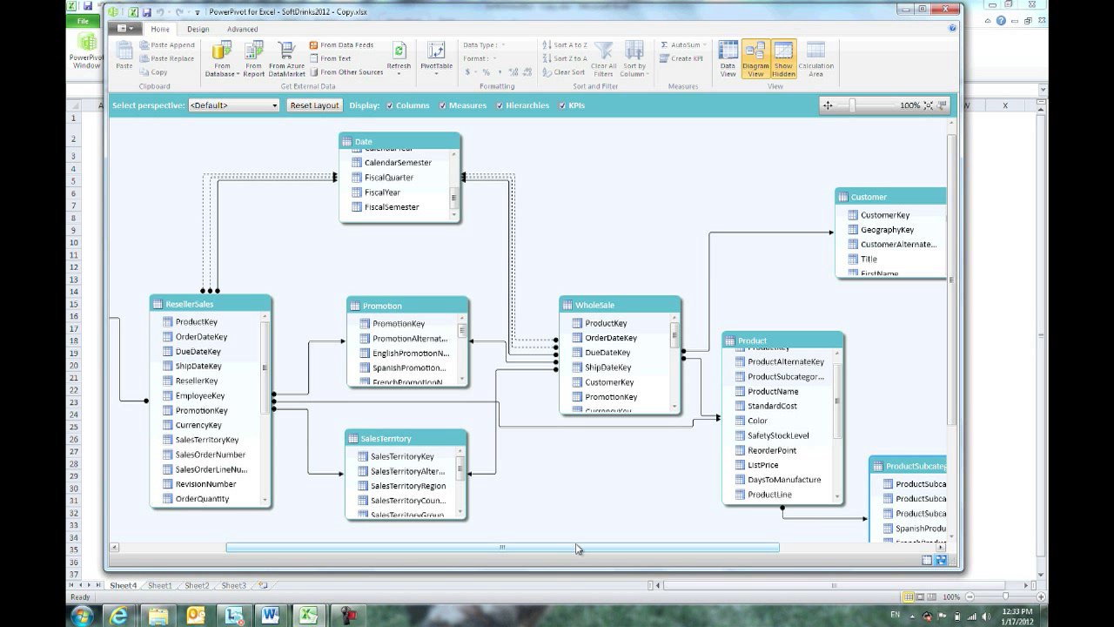
left_click_drag(576, 548, 569, 549)
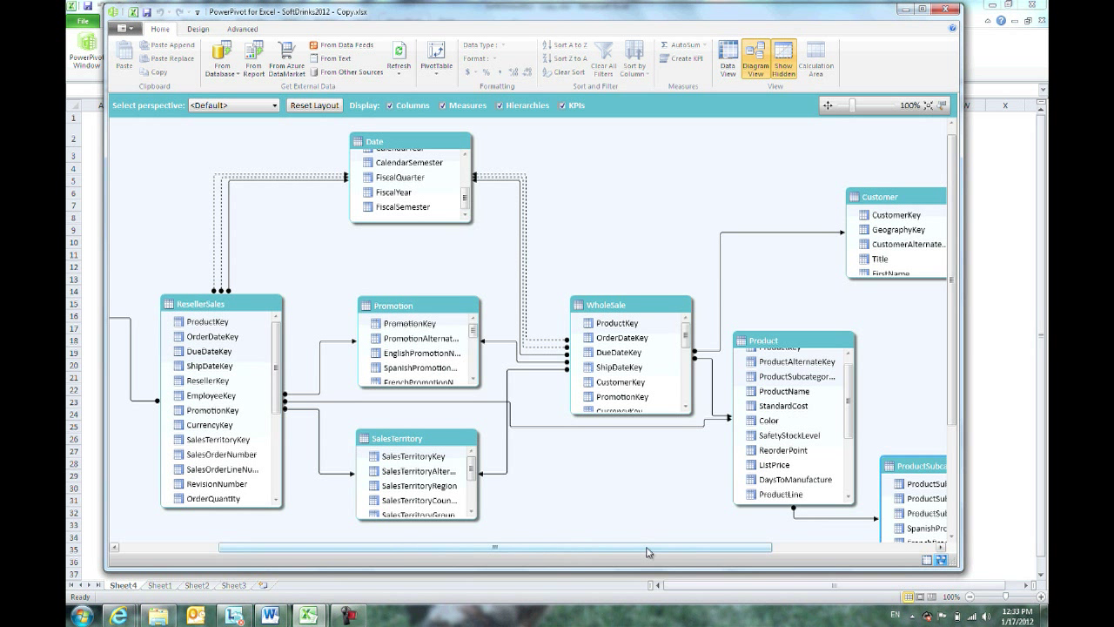
left_click_drag(648, 551, 653, 551)
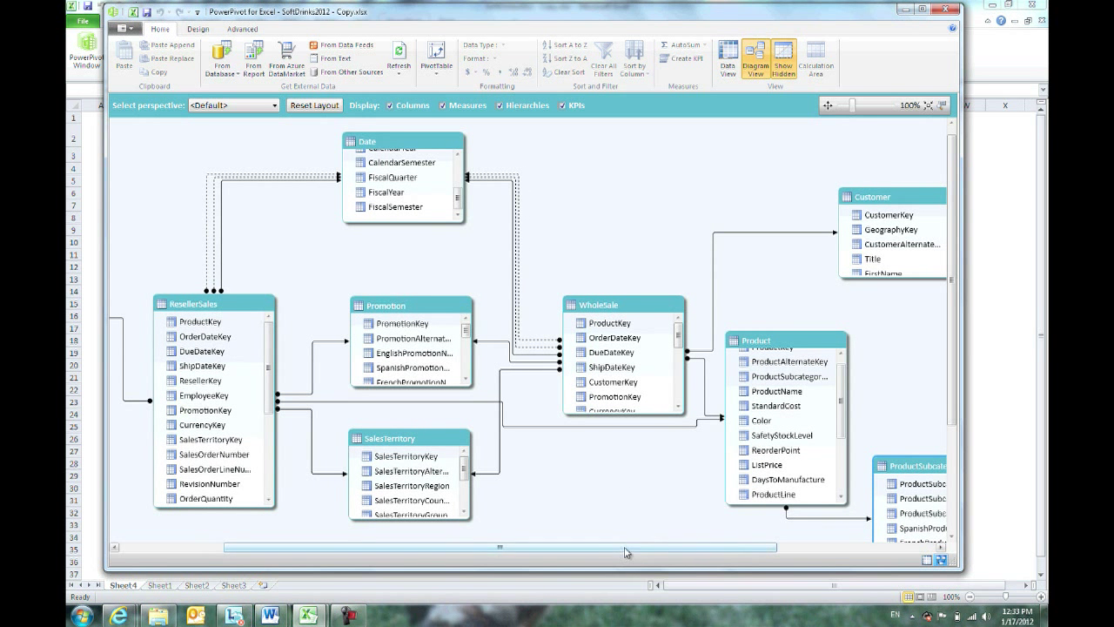
left_click_drag(625, 550, 669, 551)
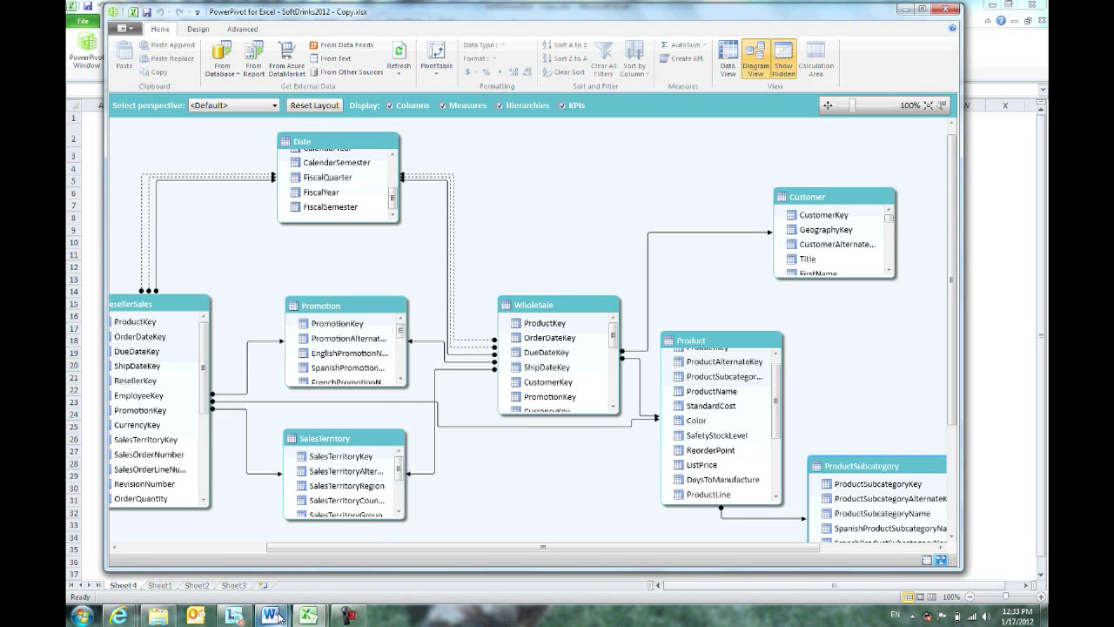
Step: Switch to the US Market Trends Word document and copy the entire soft drink market trends table
mouse_move(277, 616)
left_click(248, 535)
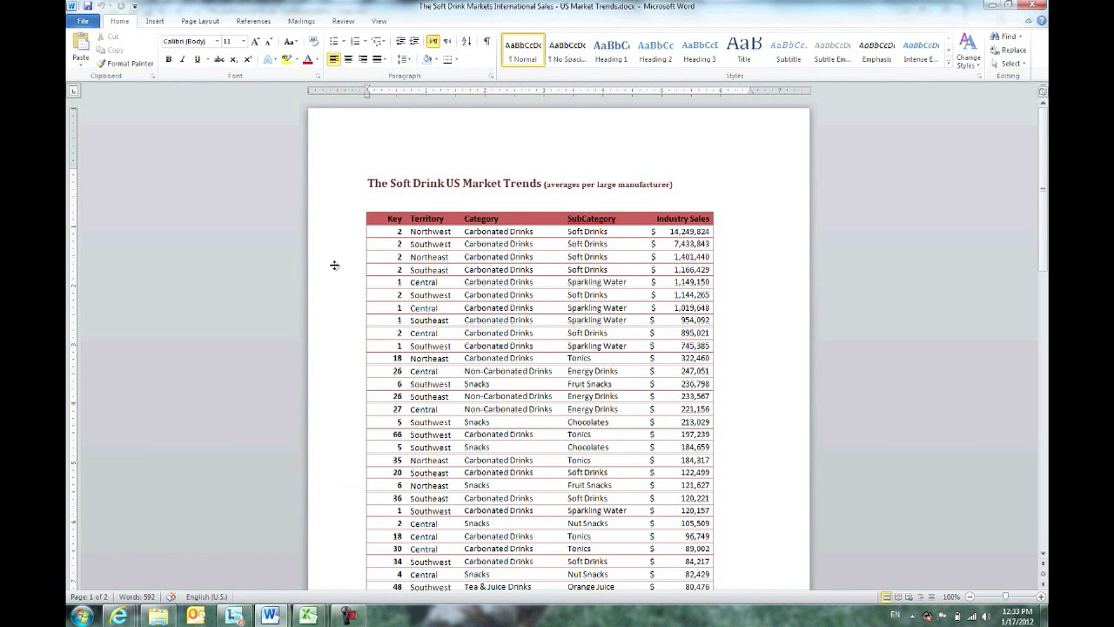
left_click(362, 212)
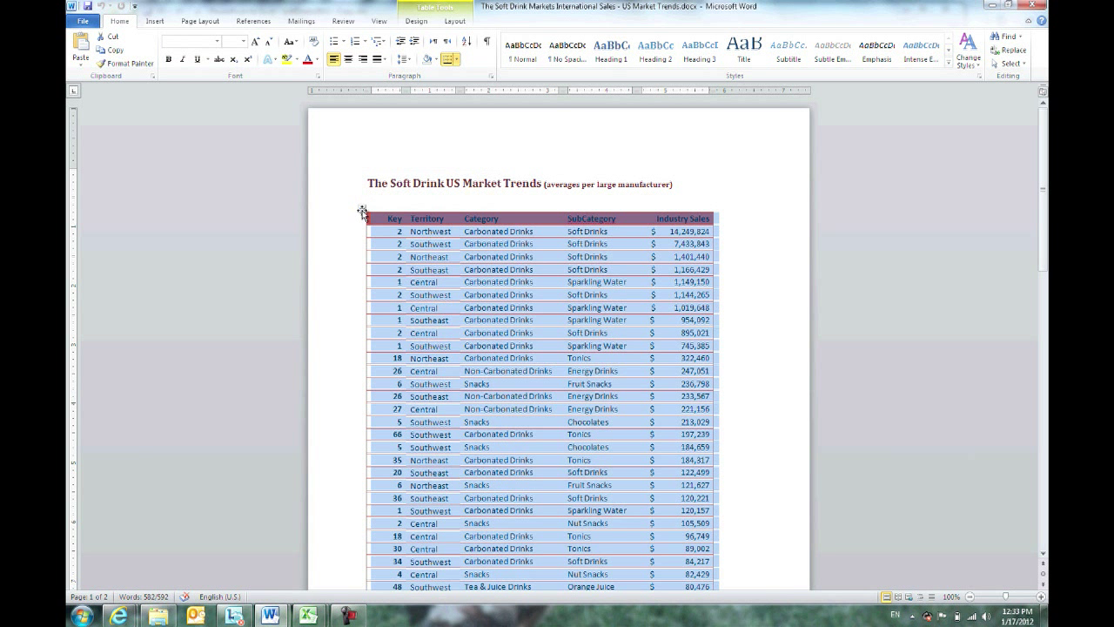
Step: Return to PowerPivot and paste the copied data as a new table named Industry Sales, with the first row as column headers
key("alt+Tab")
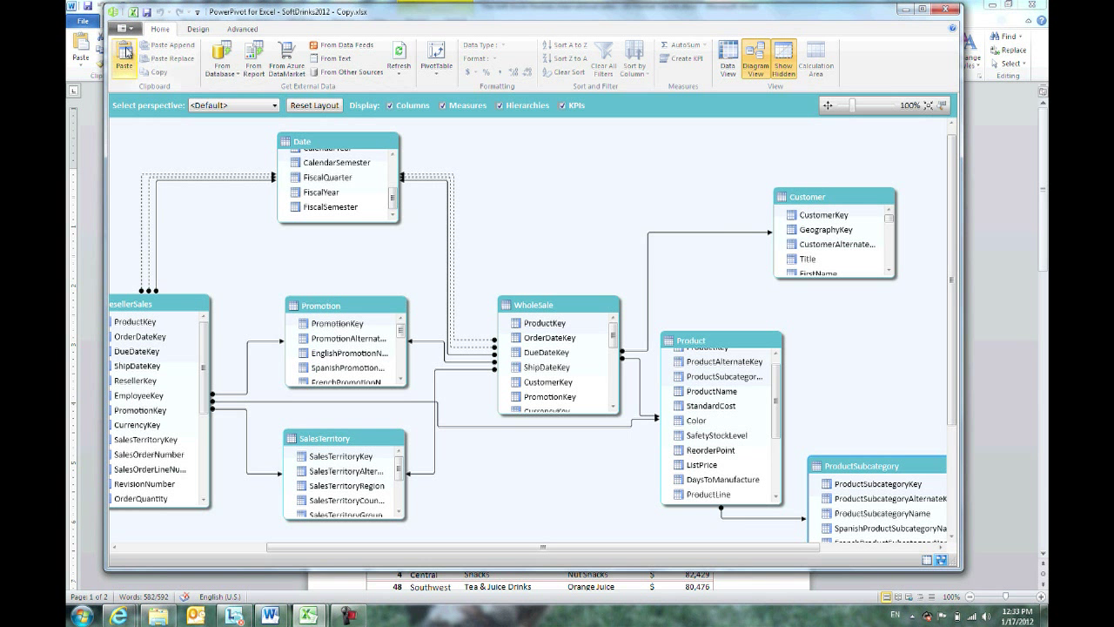
left_click(126, 52)
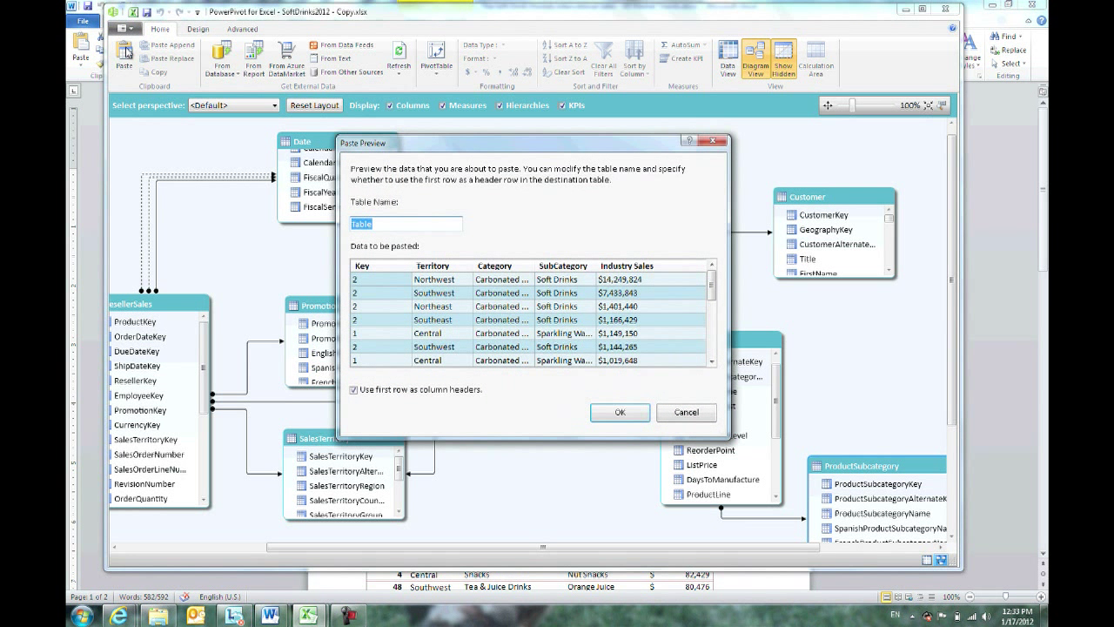
type("Industry Sales")
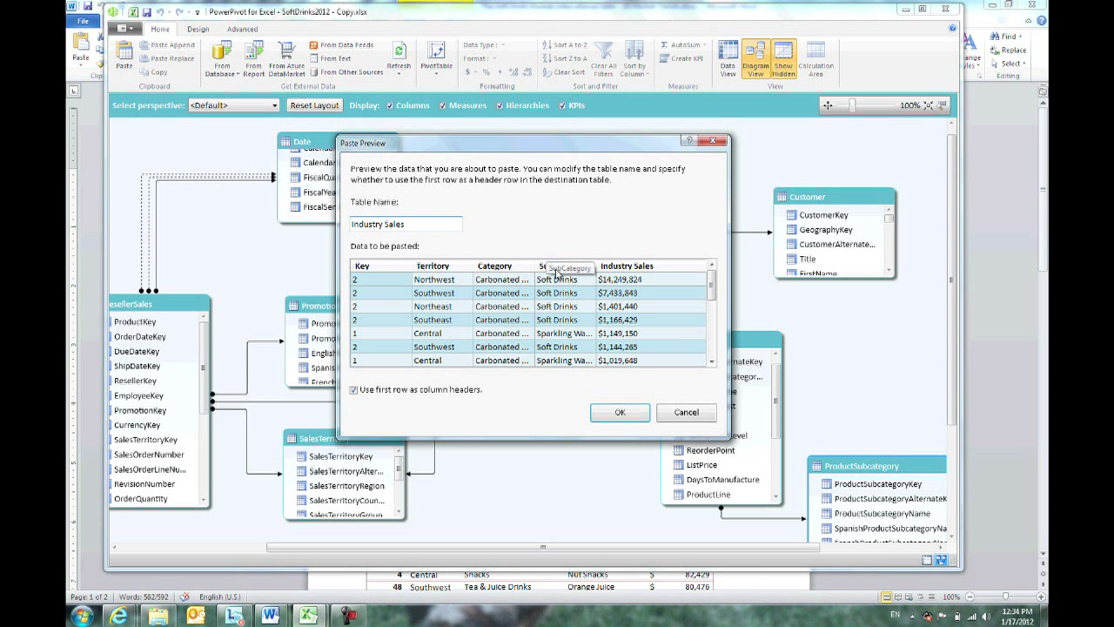
left_click(606, 416)
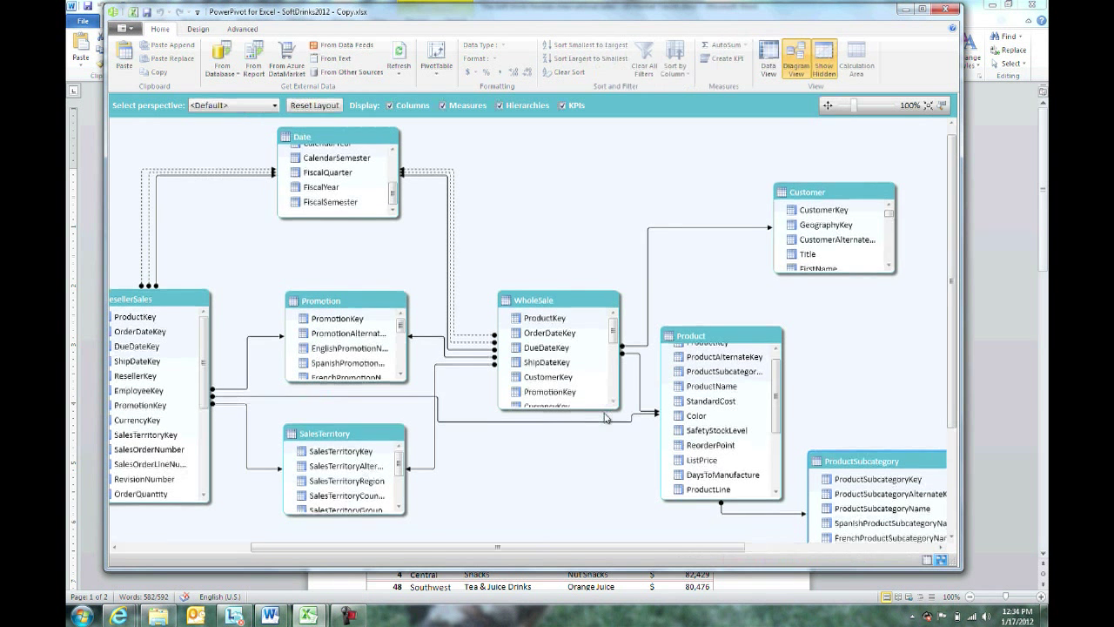
Step: Place the Industry Sales table beside the Customer table in the diagram and enlarge it to show all its fields
left_click_drag(877, 330, 731, 179)
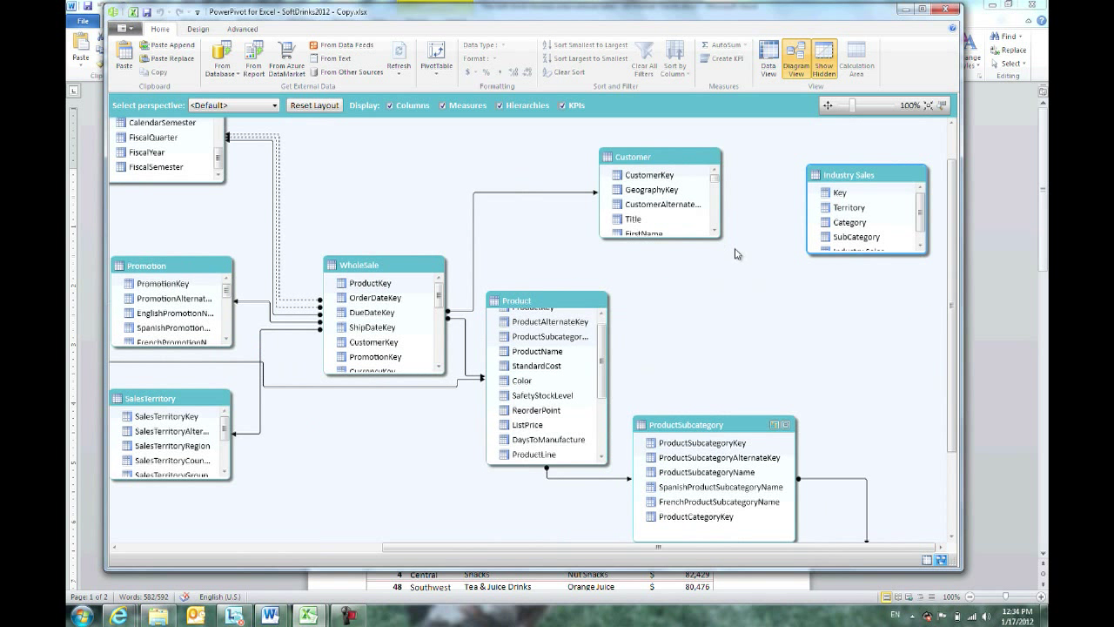
left_click_drag(857, 254, 864, 294)
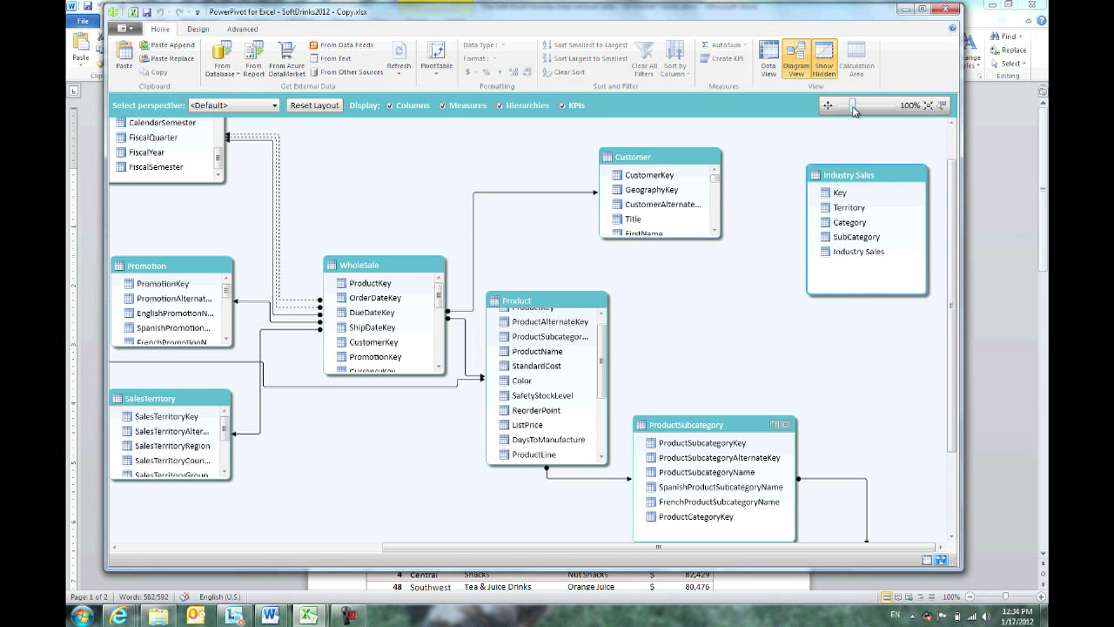
left_click(928, 105)
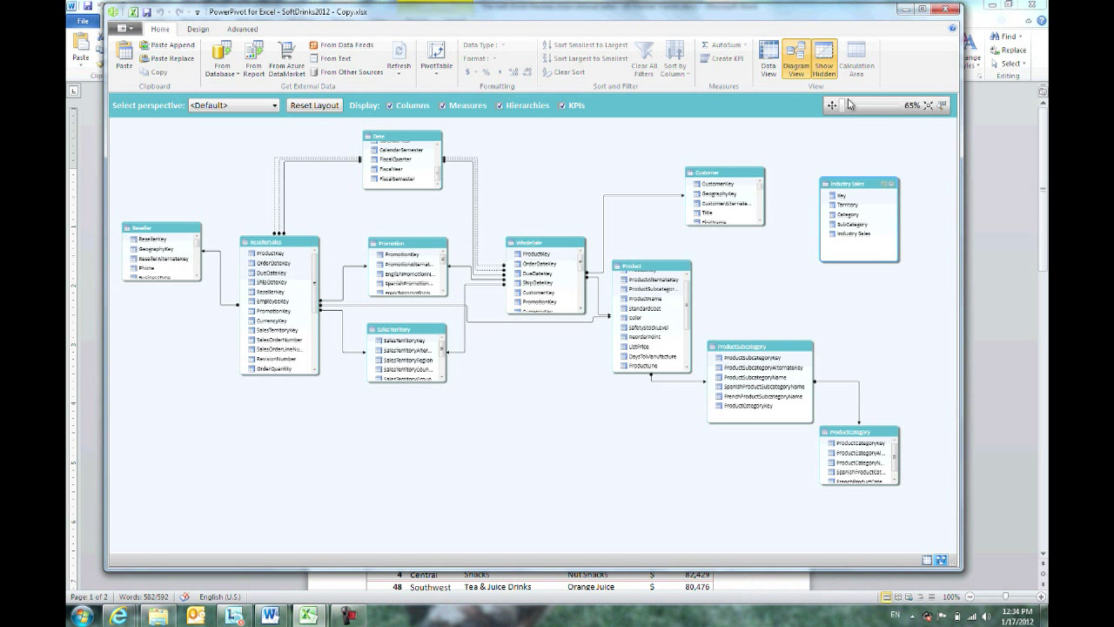
left_click_drag(844, 106, 853, 105)
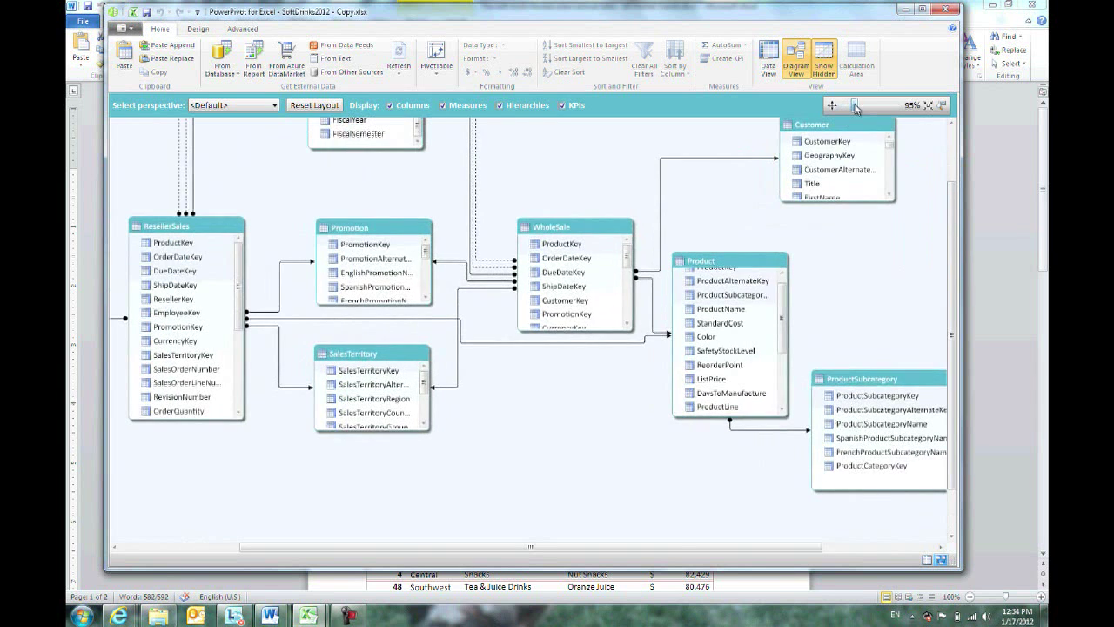
left_click_drag(574, 546, 688, 553)
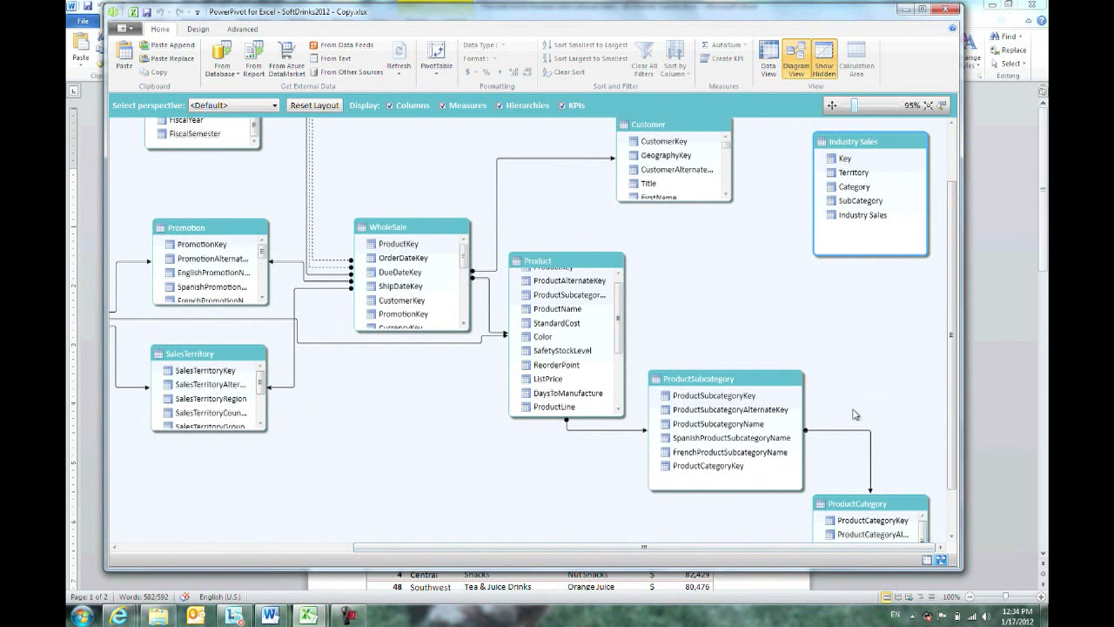
left_click(848, 160)
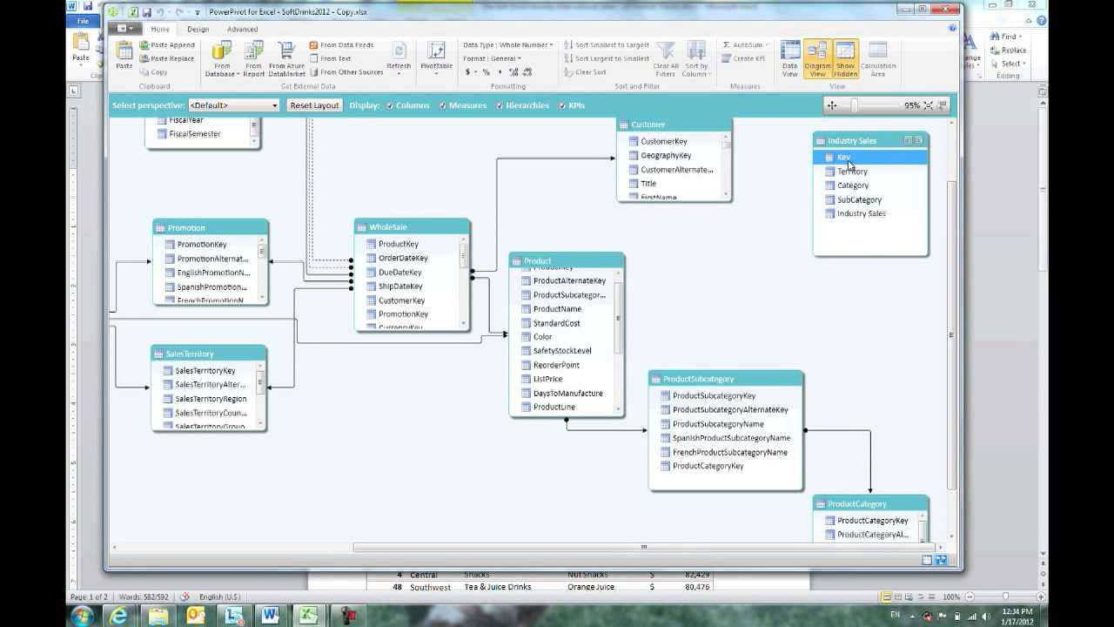
right_click(848, 162)
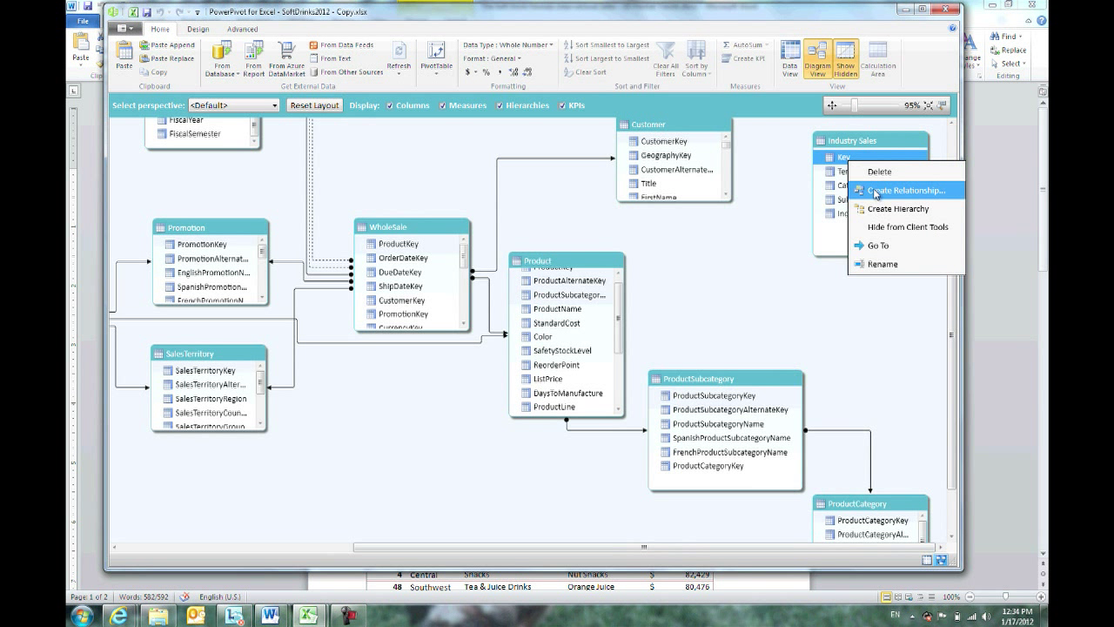
left_click(877, 192)
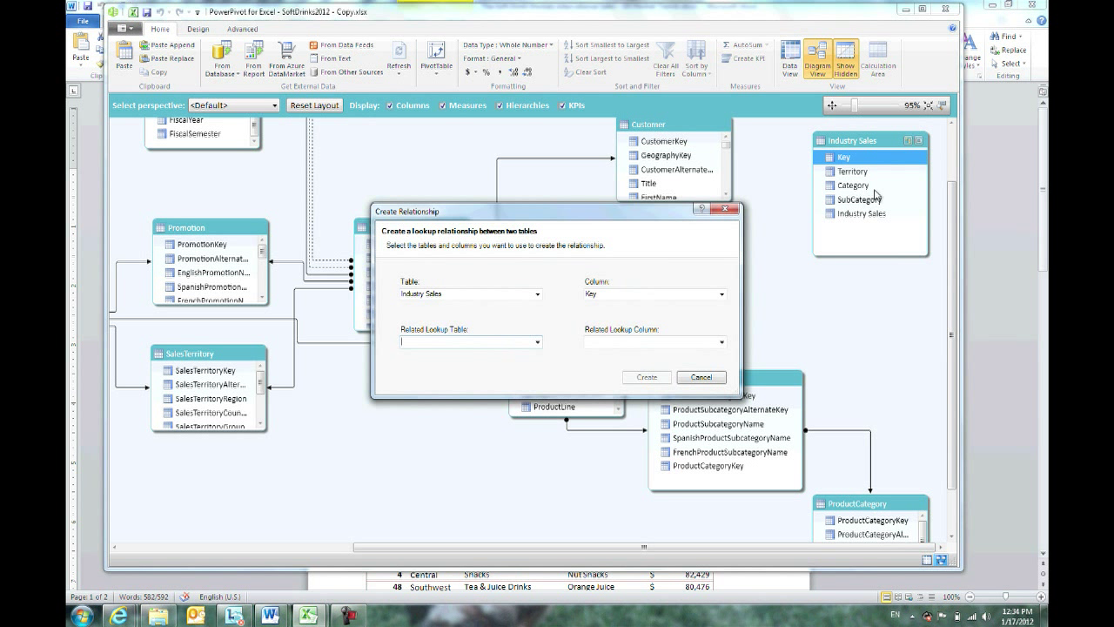
left_click(700, 378)
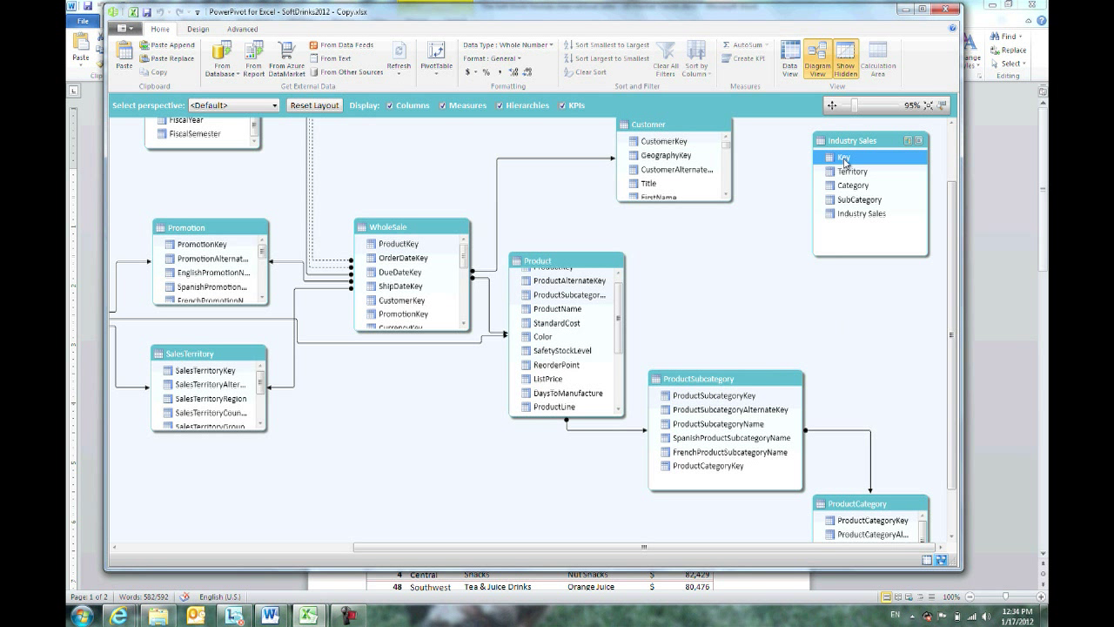
Step: Create a relationship between the Industry Sales Key field and ProductSubcategoryAlternateKey in the ProductSubcategory table
left_click_drag(843, 162, 766, 409)
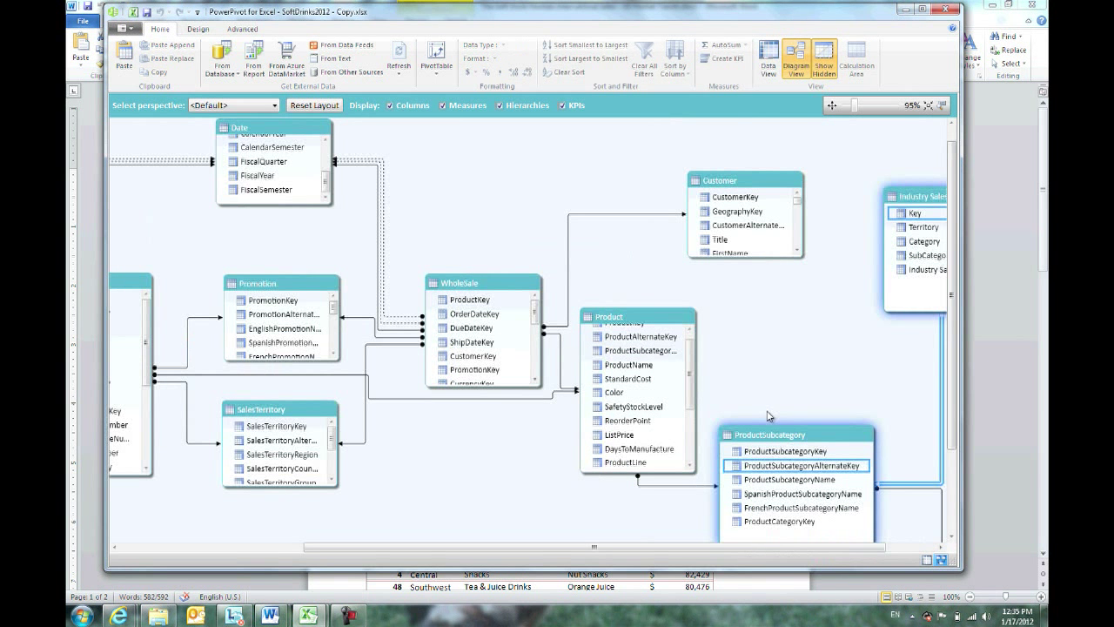
left_click_drag(848, 547, 895, 547)
left_click_drag(953, 270, 961, 317)
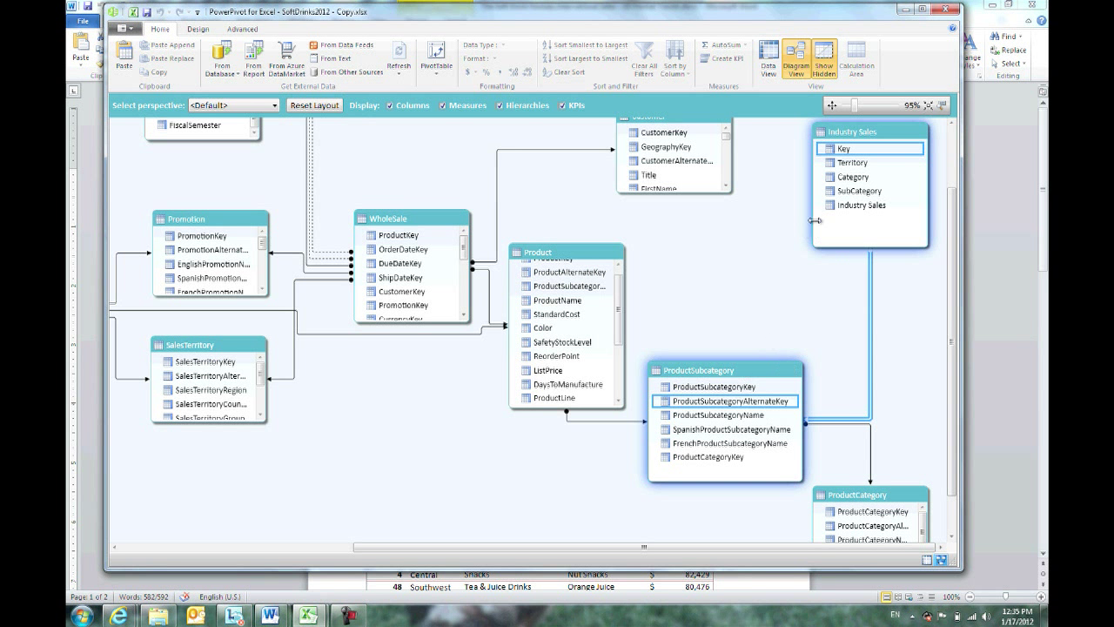
Step: Examine the table relationships in the diagram, including the link between ResellerSales and Product, from a full overview down to close detail
scroll(853, 106, "up", 2)
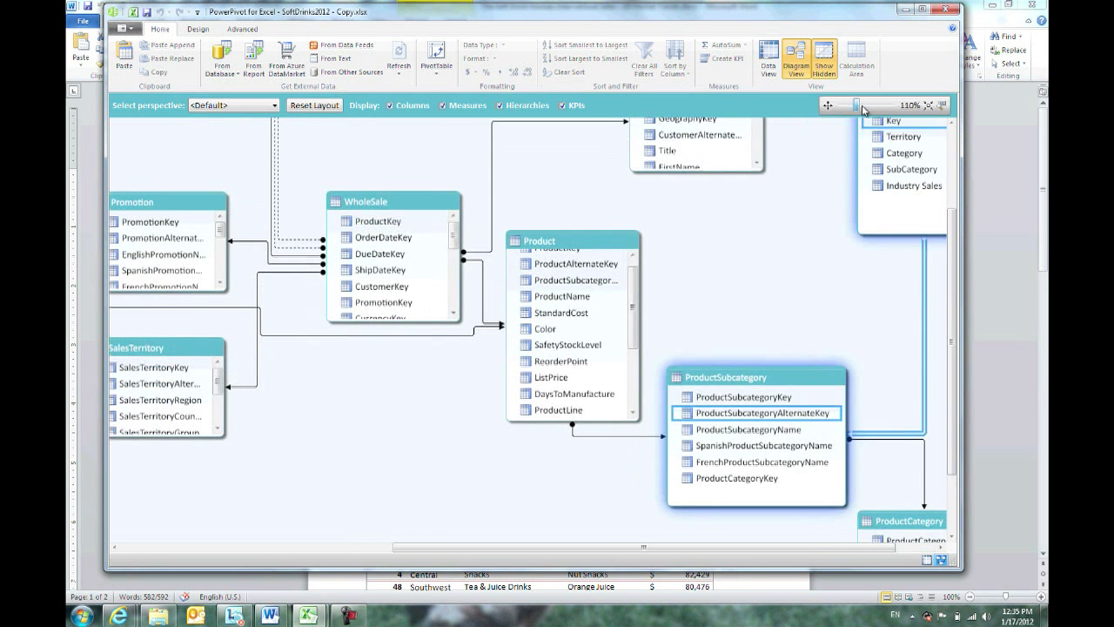
left_click_drag(854, 106, 841, 105)
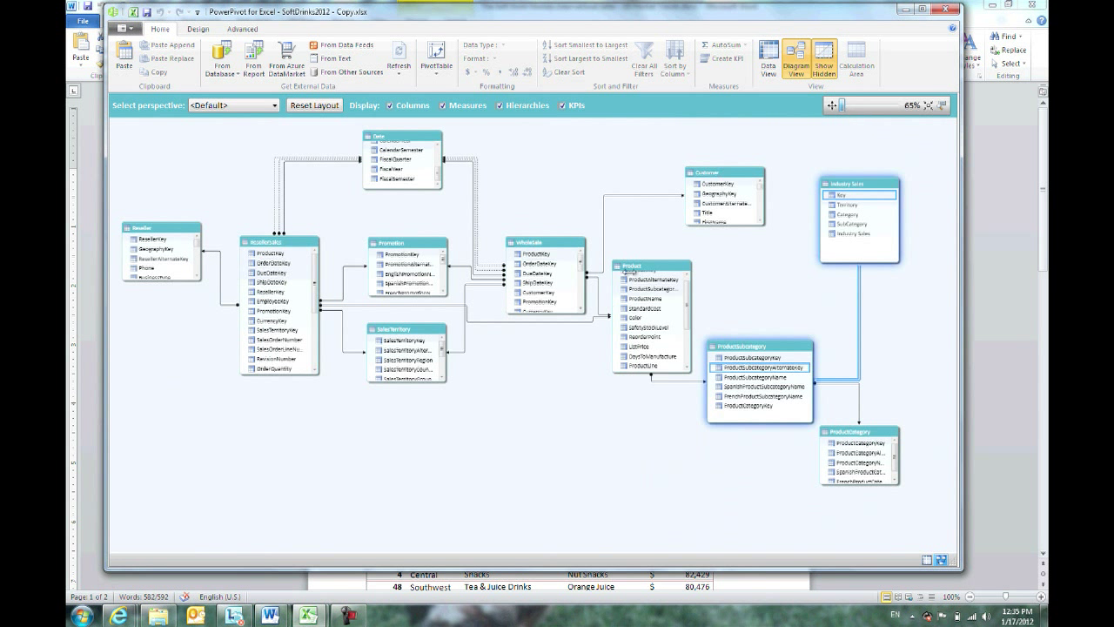
left_click(485, 322)
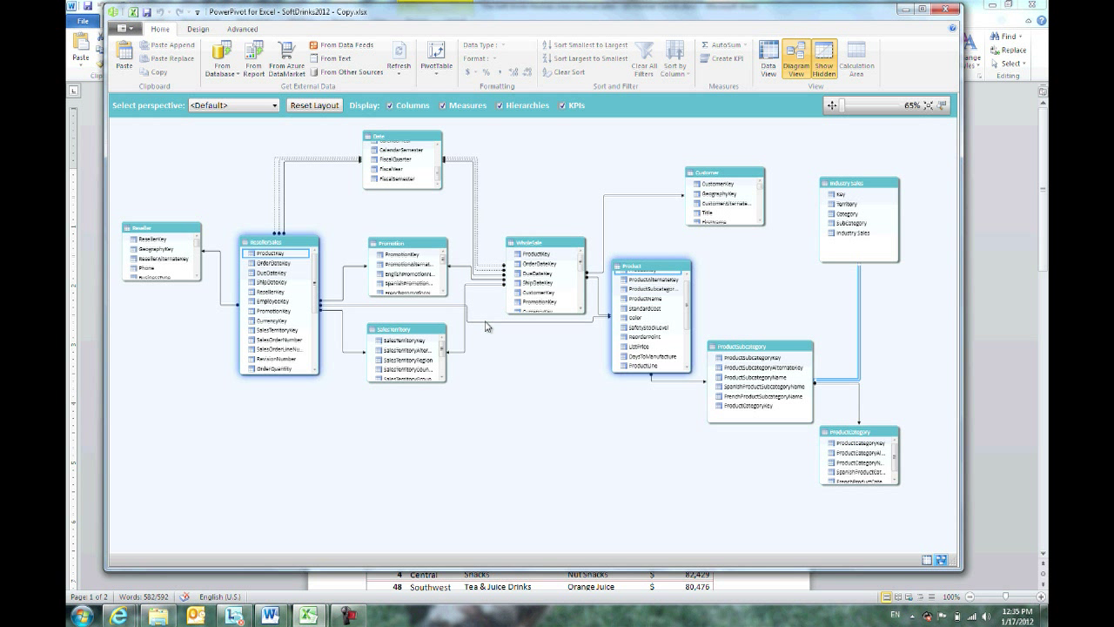
left_click(502, 405)
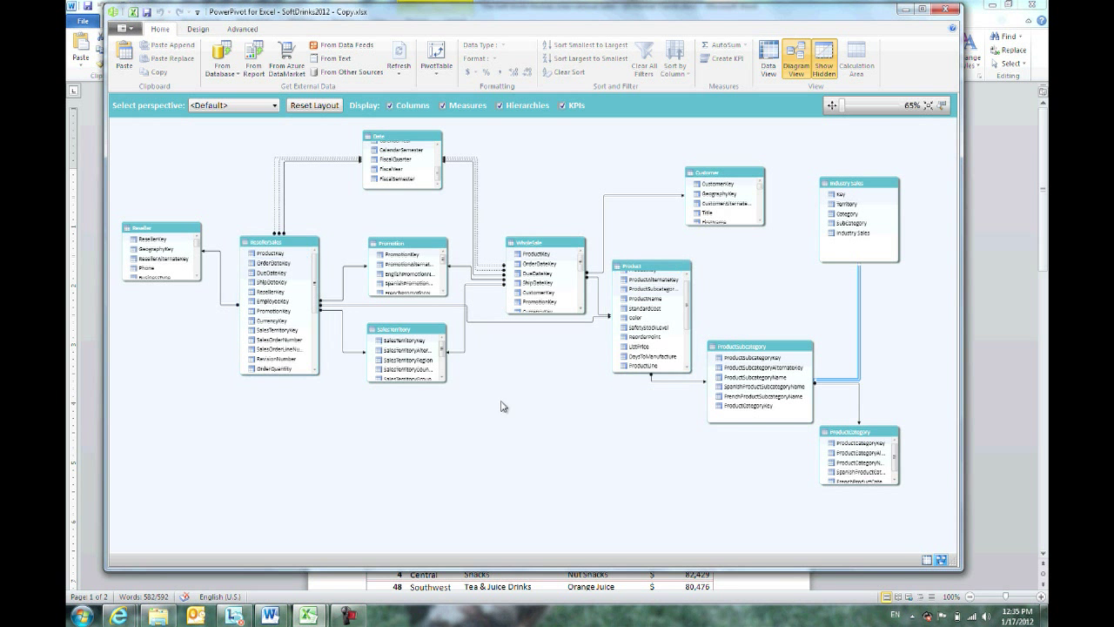
left_click_drag(842, 103, 883, 105)
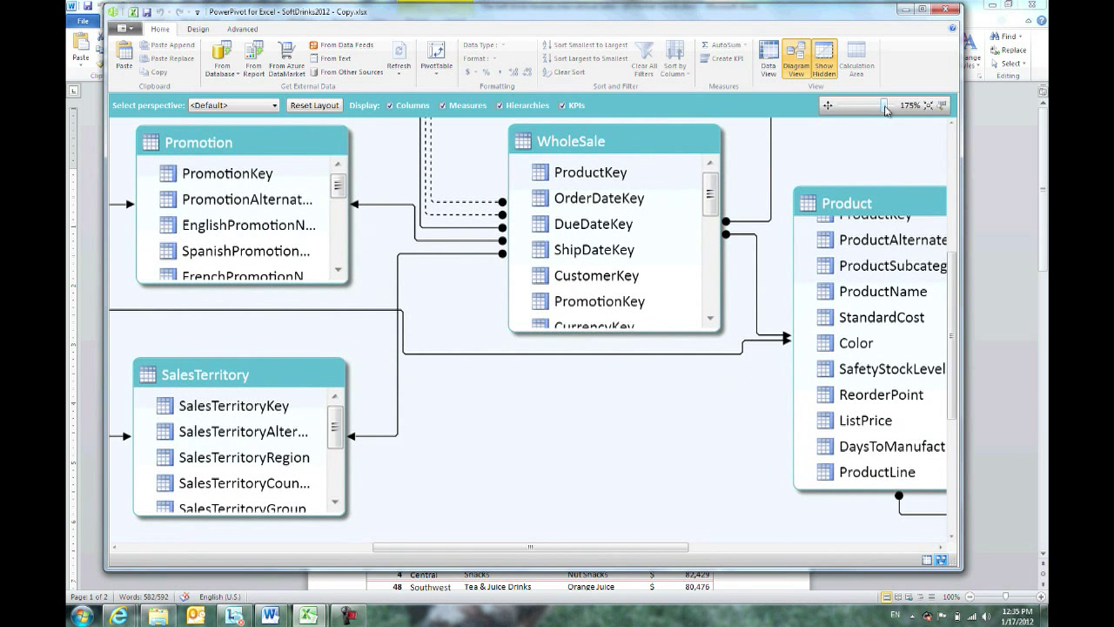
left_click(828, 106)
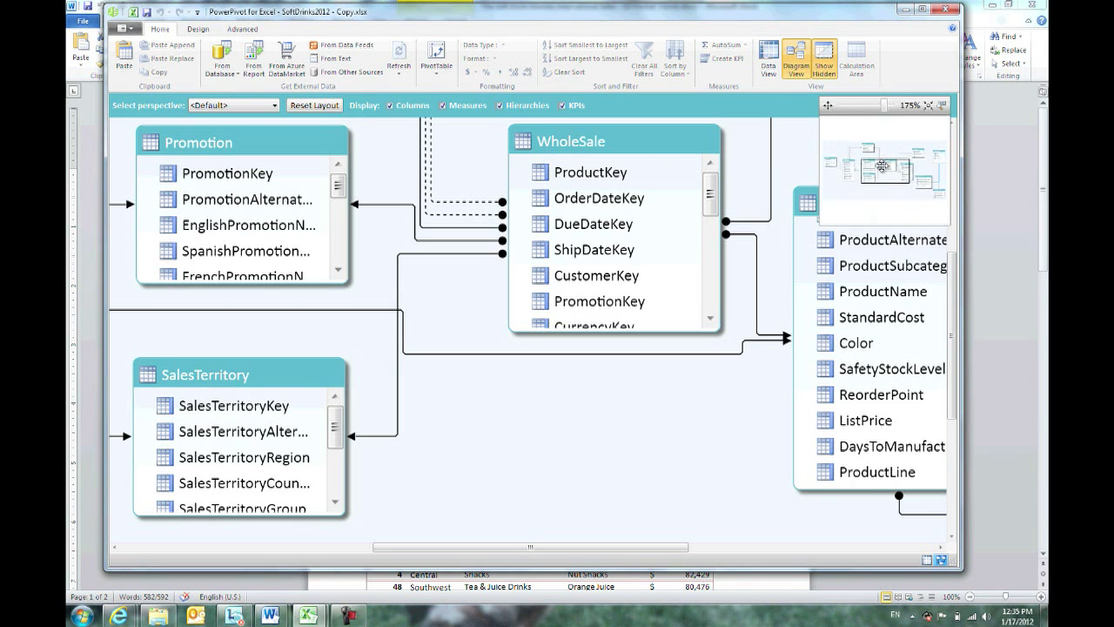
left_click_drag(877, 166, 906, 166)
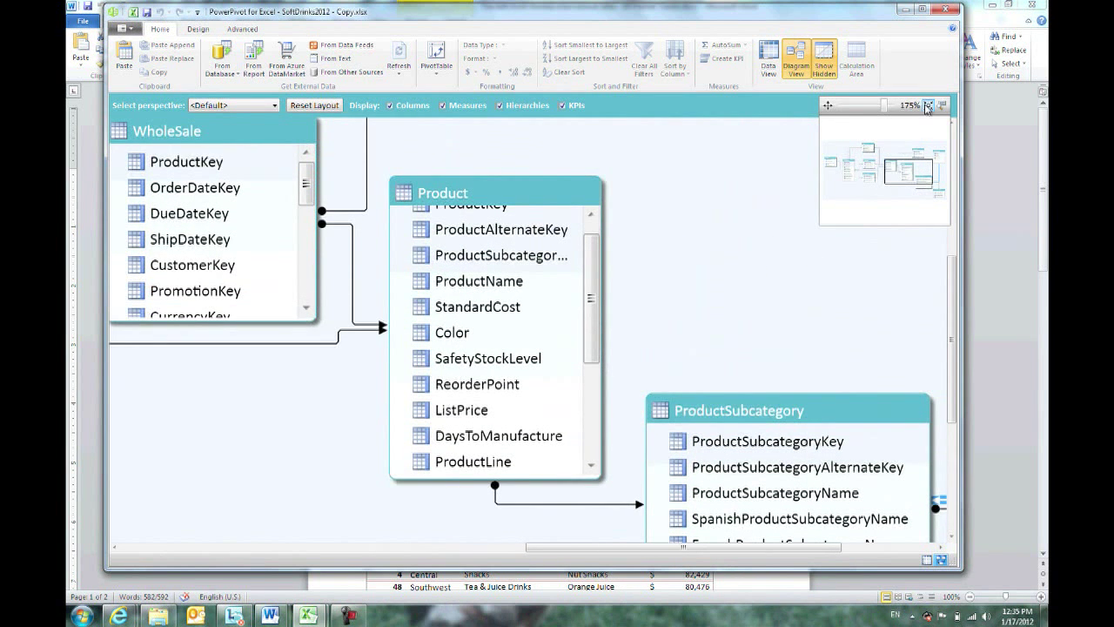
left_click(926, 106)
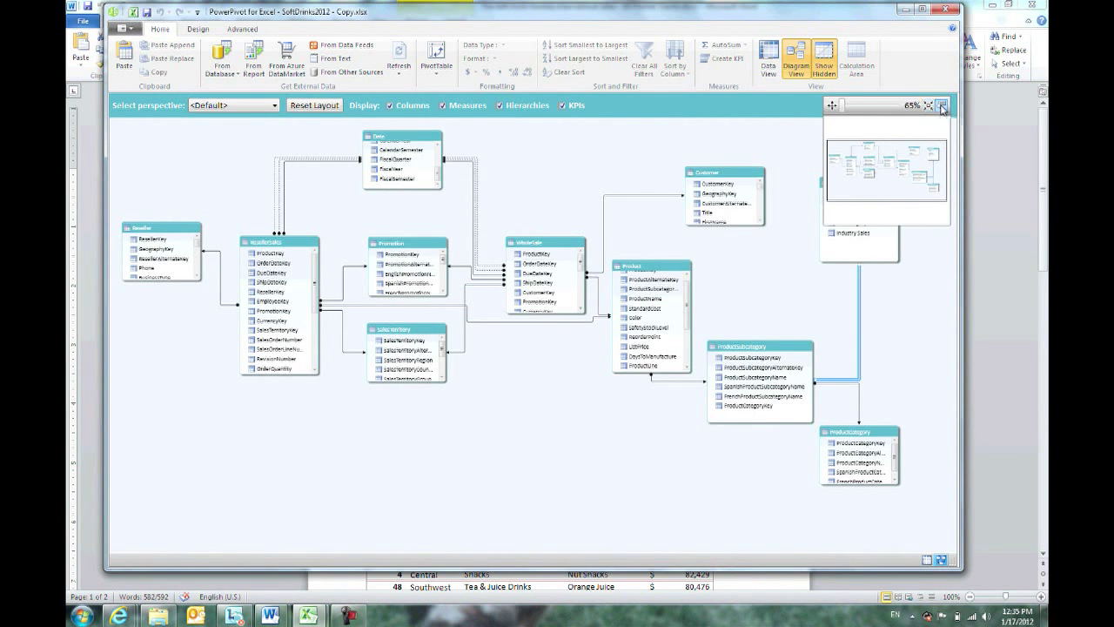
left_click(928, 105)
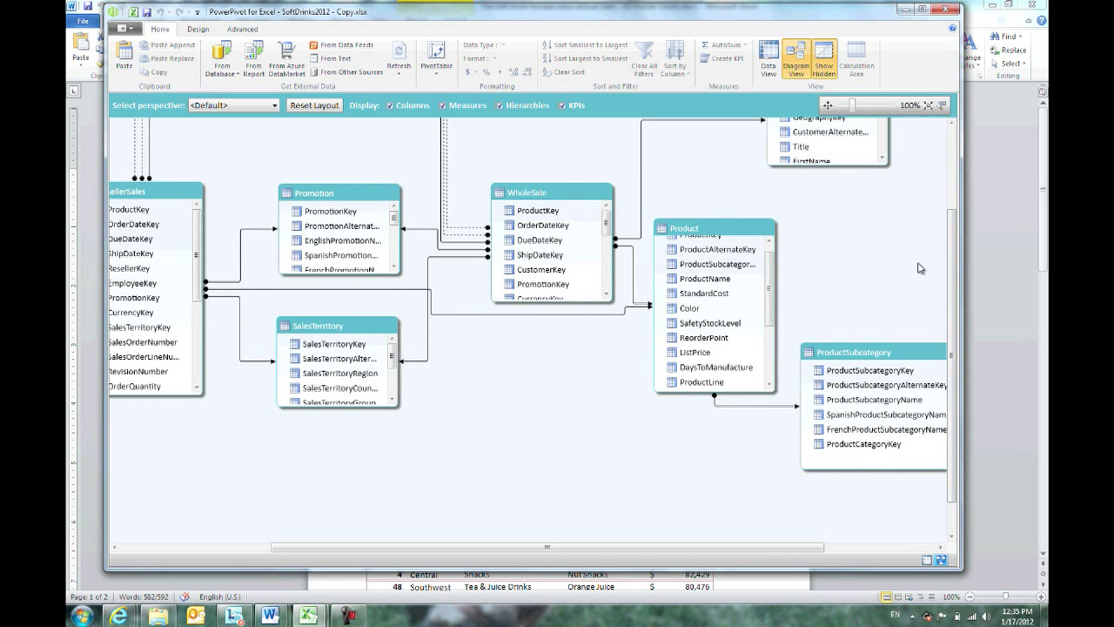
left_click_drag(954, 273, 956, 219)
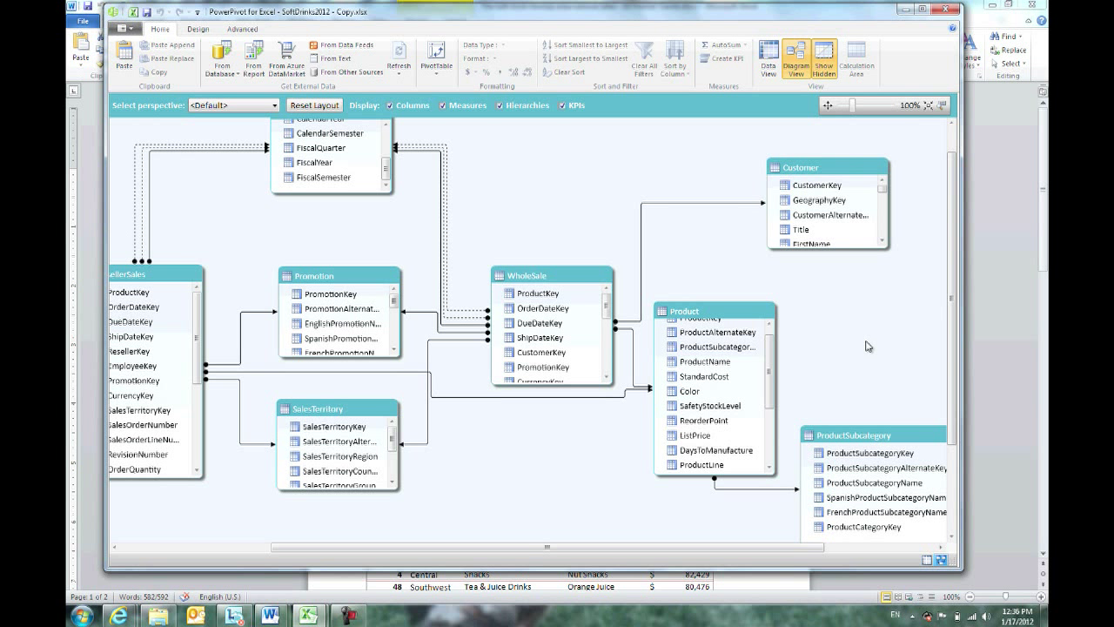
Step: Switch to the market share worksheet in Excel, select its empty PivotTable and refresh the field list to include the Industry Sales table
left_click(433, 75)
left_click(441, 87)
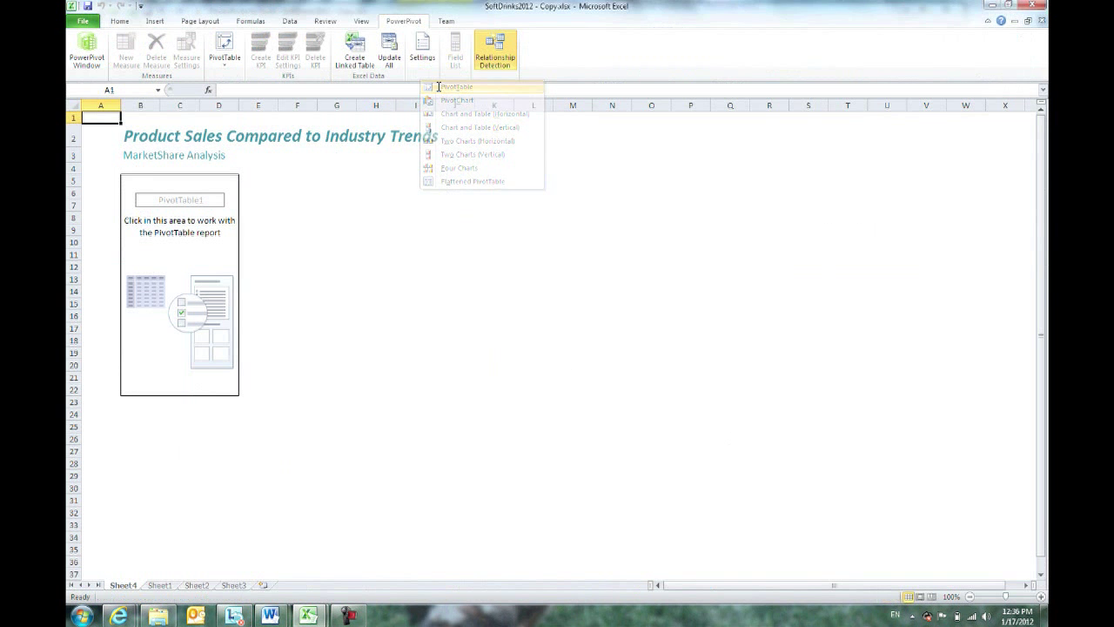
left_click(644, 335)
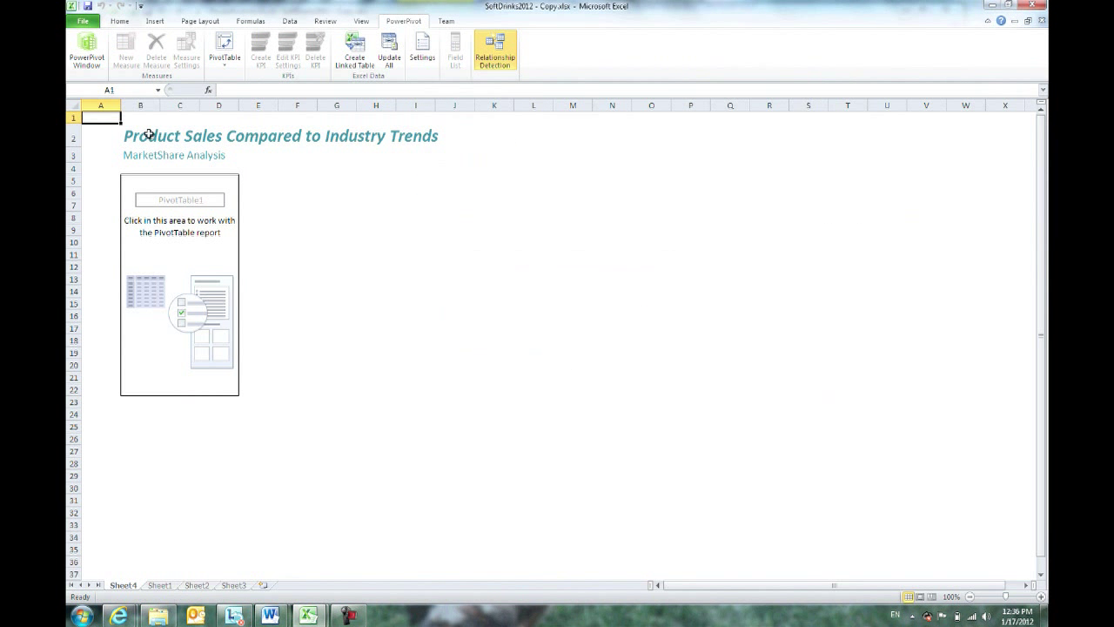
left_click(134, 179)
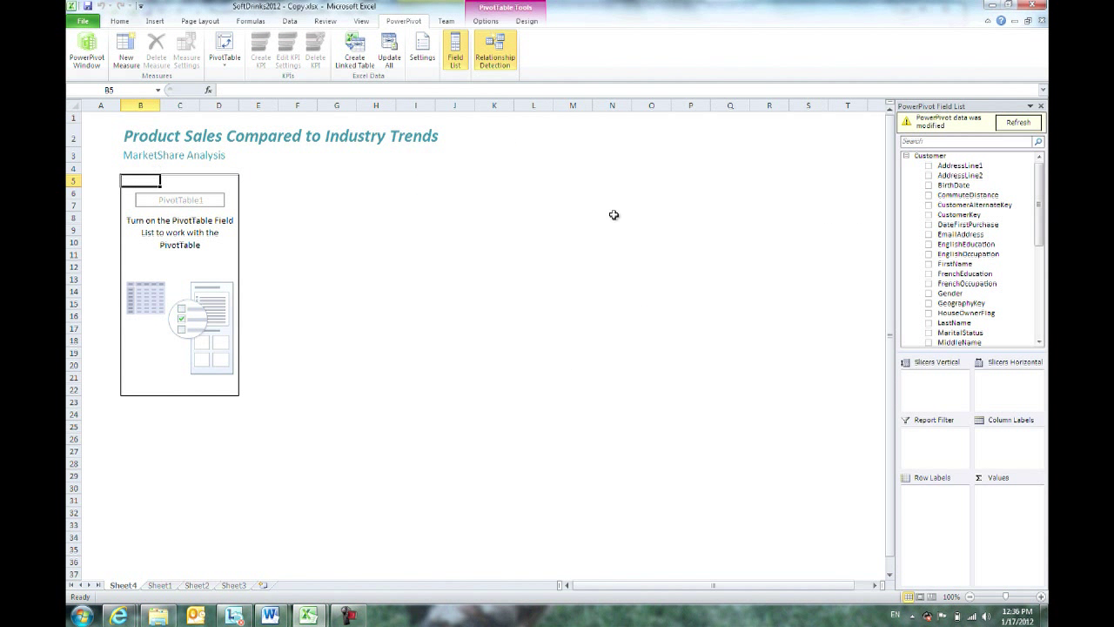
left_click(906, 155)
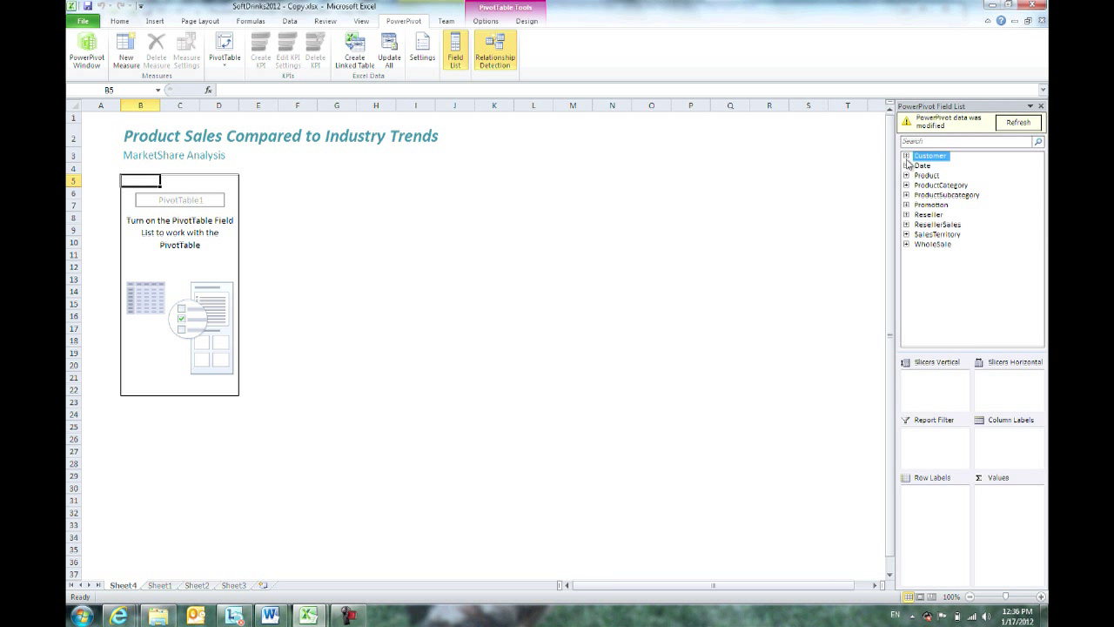
left_click(1018, 122)
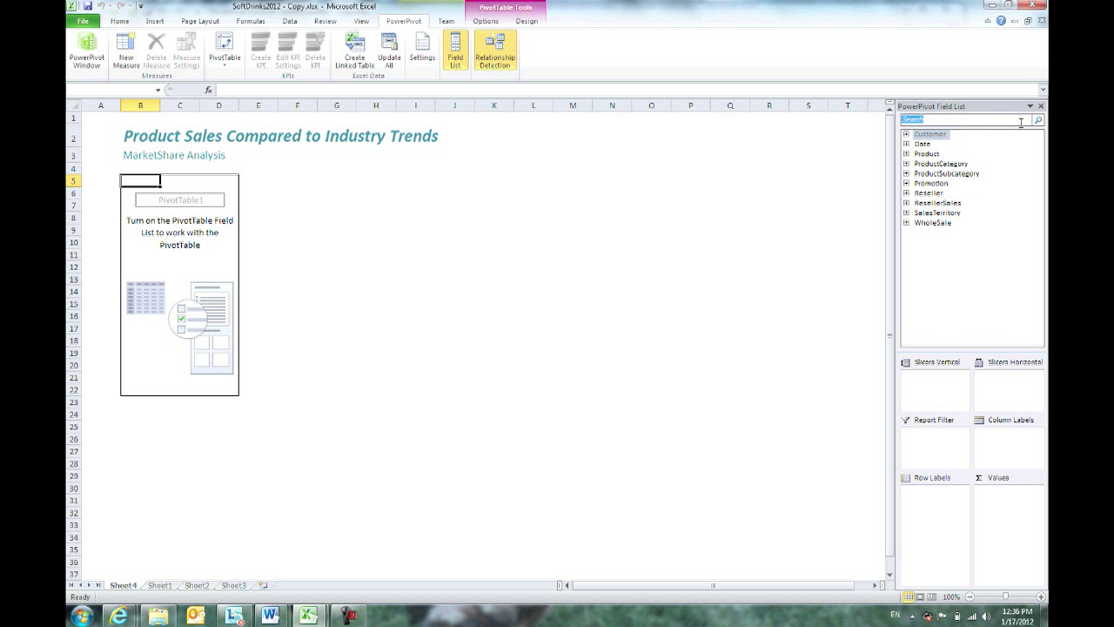
left_click(956, 157)
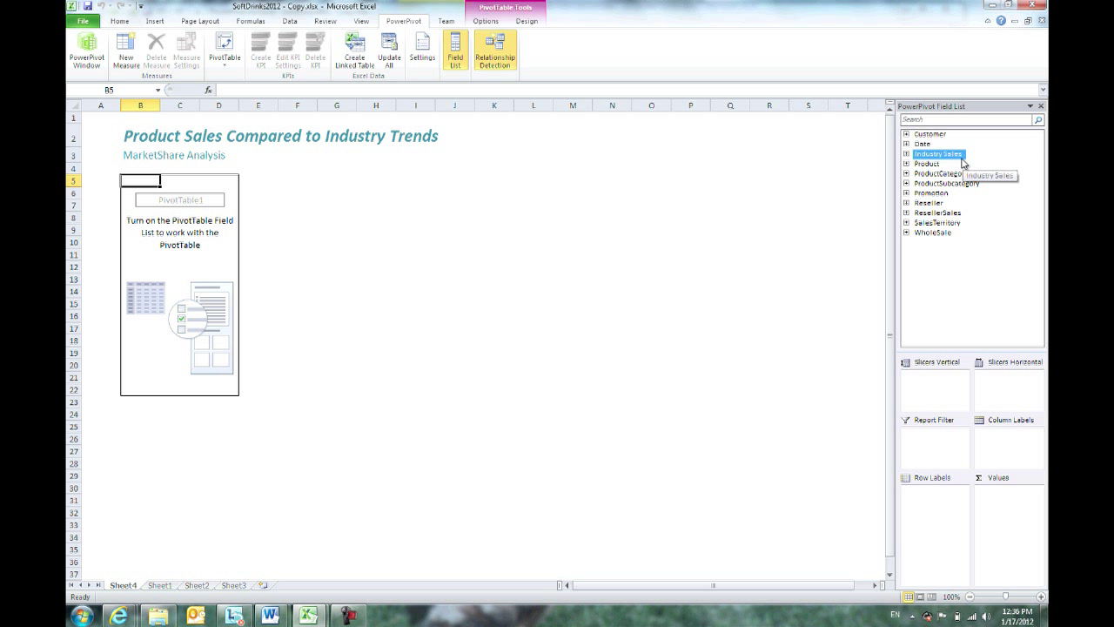
Step: Search the field list for "sales a" and add the WholeSale table's Sales Amount measure to the PivotTable values
left_click(934, 123)
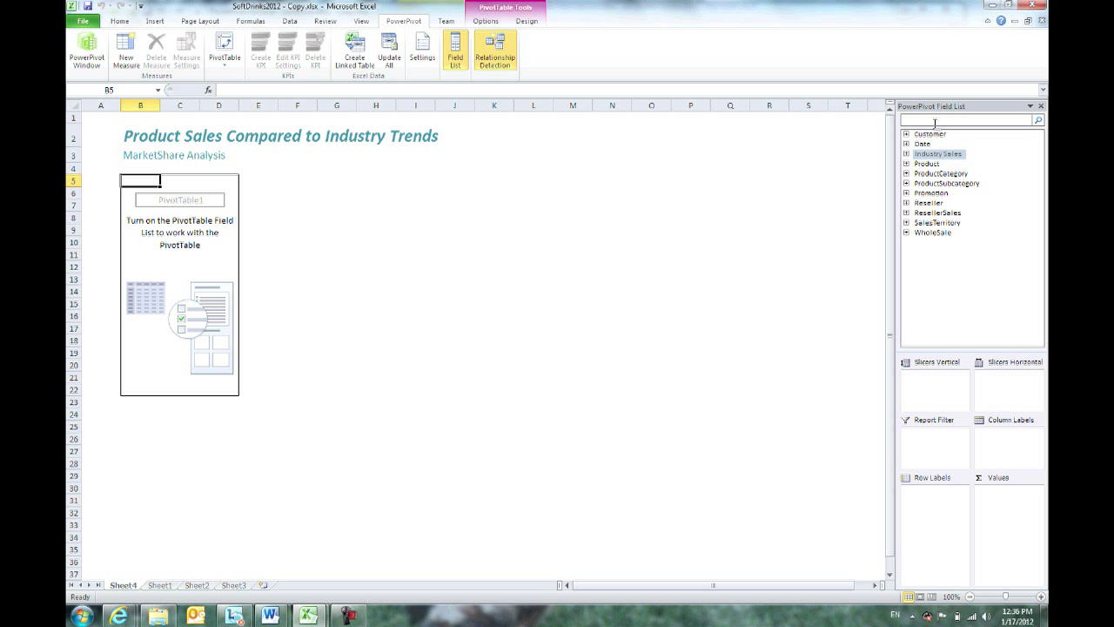
type("sales a")
key("Return")
left_click(929, 342)
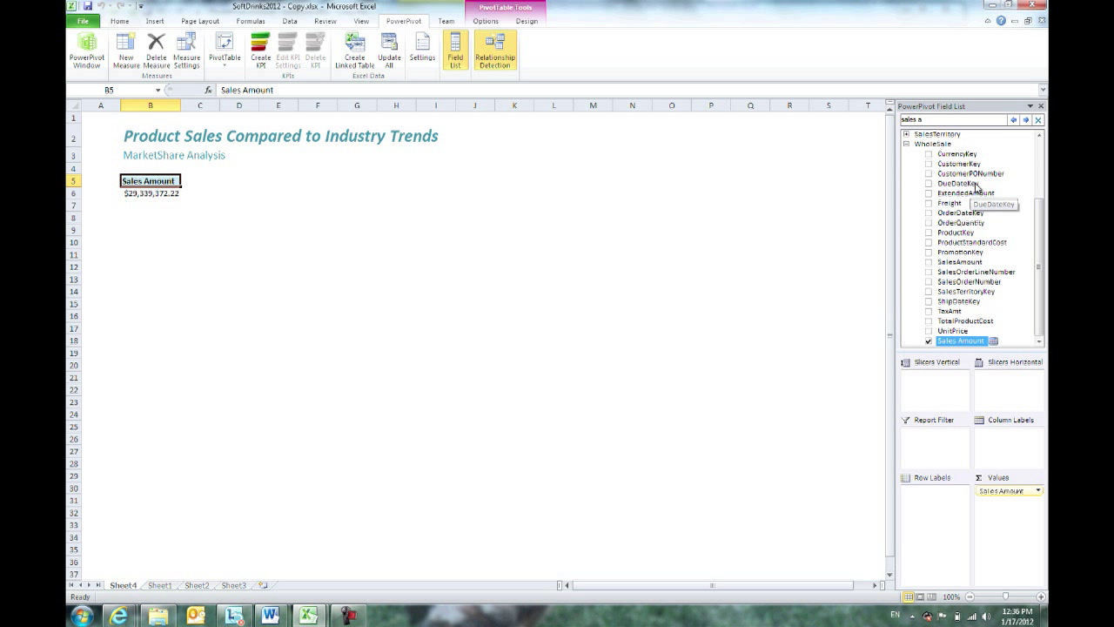
left_click(906, 143)
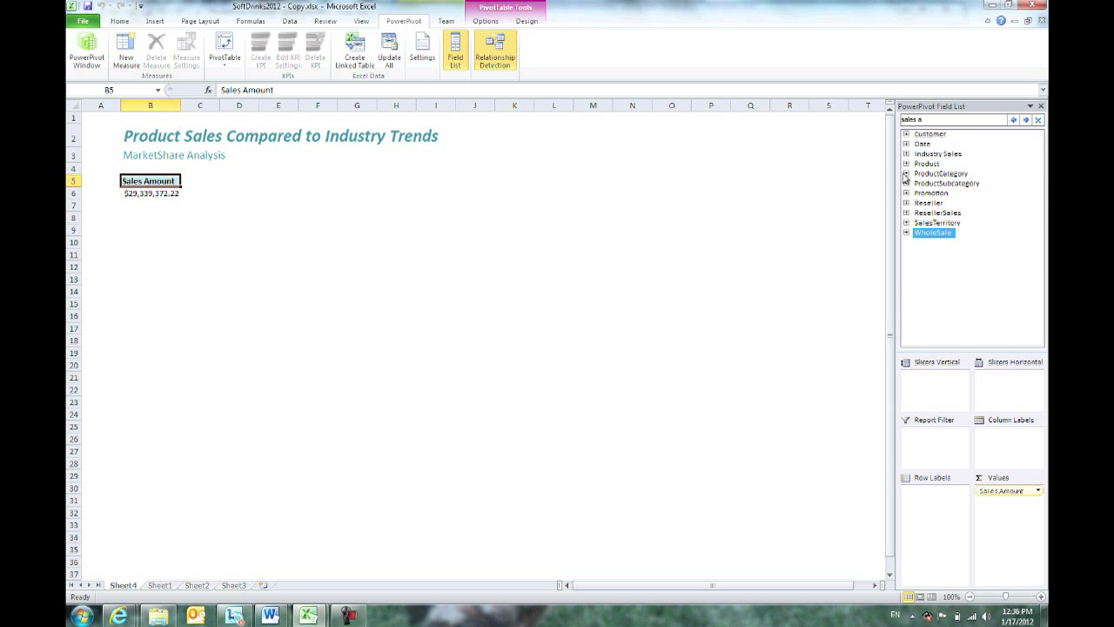
Step: Break the PivotTable rows down by ProductCategoryName and ProductSubcategoryName
left_click(907, 177)
left_click(906, 174)
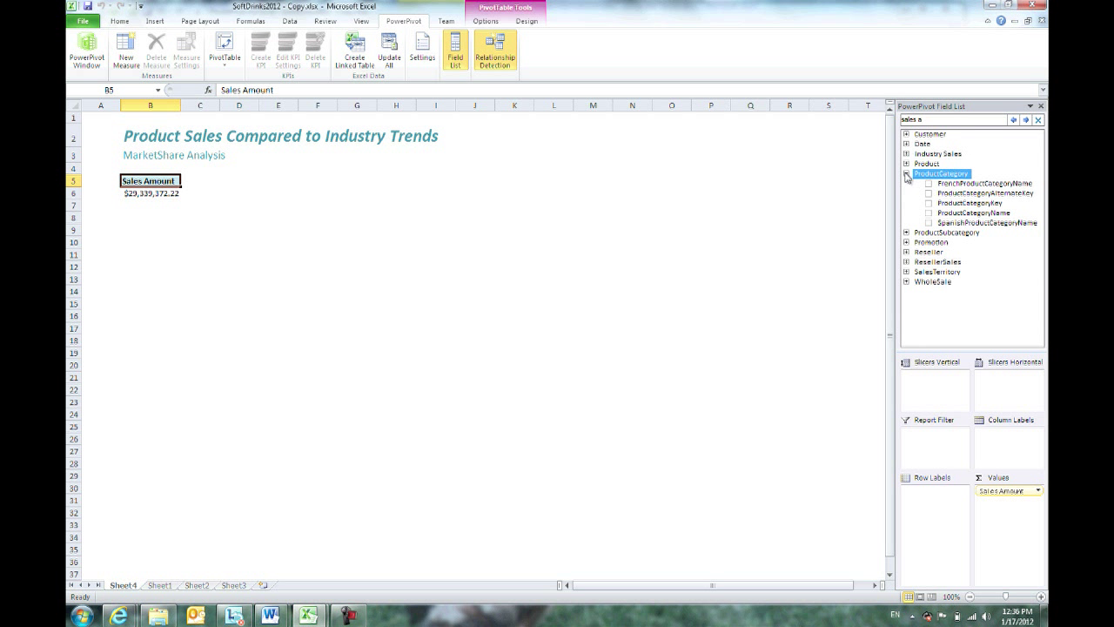
left_click(928, 213)
left_click(906, 173)
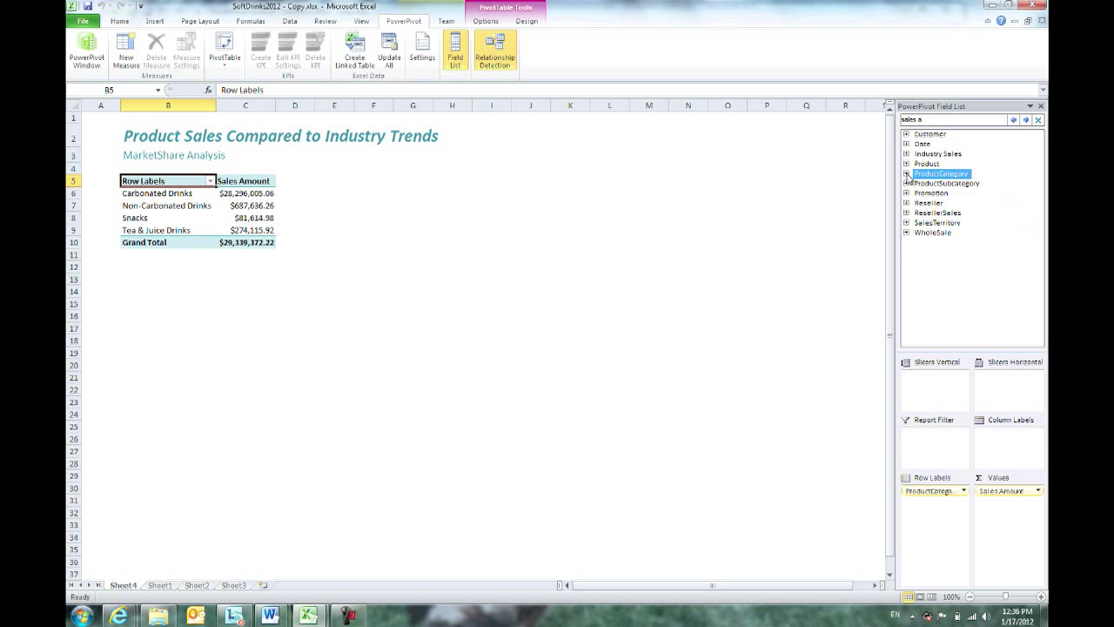
left_click(905, 184)
left_click(928, 233)
Step: Add the Industry Sales field to the PivotTable values and compare it with Sales Amount for Carbonated Drinks
left_click(273, 204)
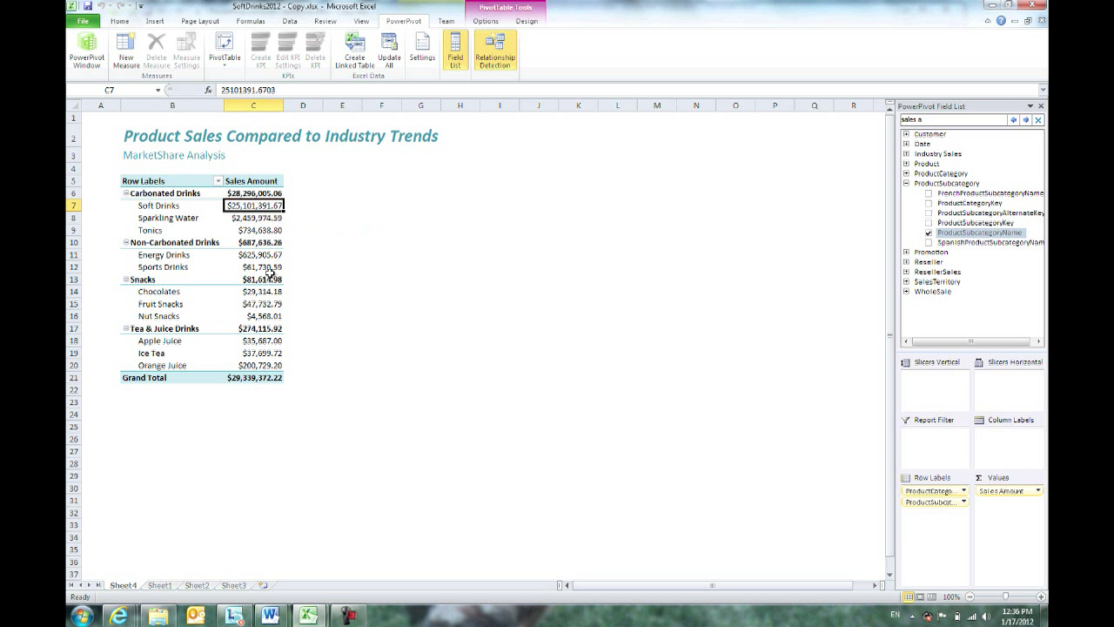
left_click(263, 192)
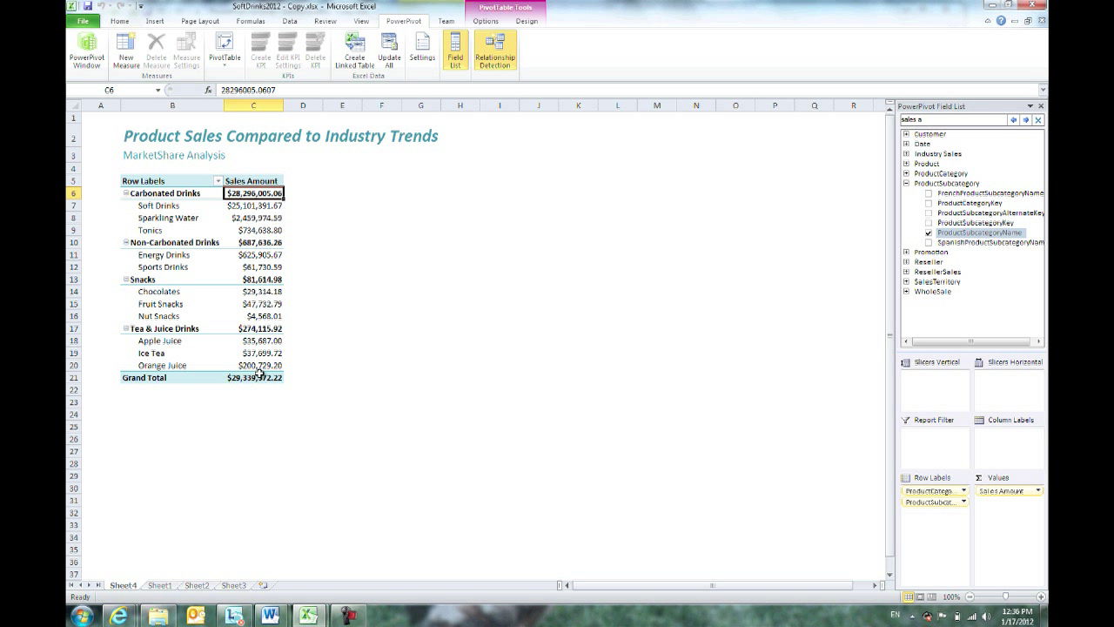
left_click(260, 206)
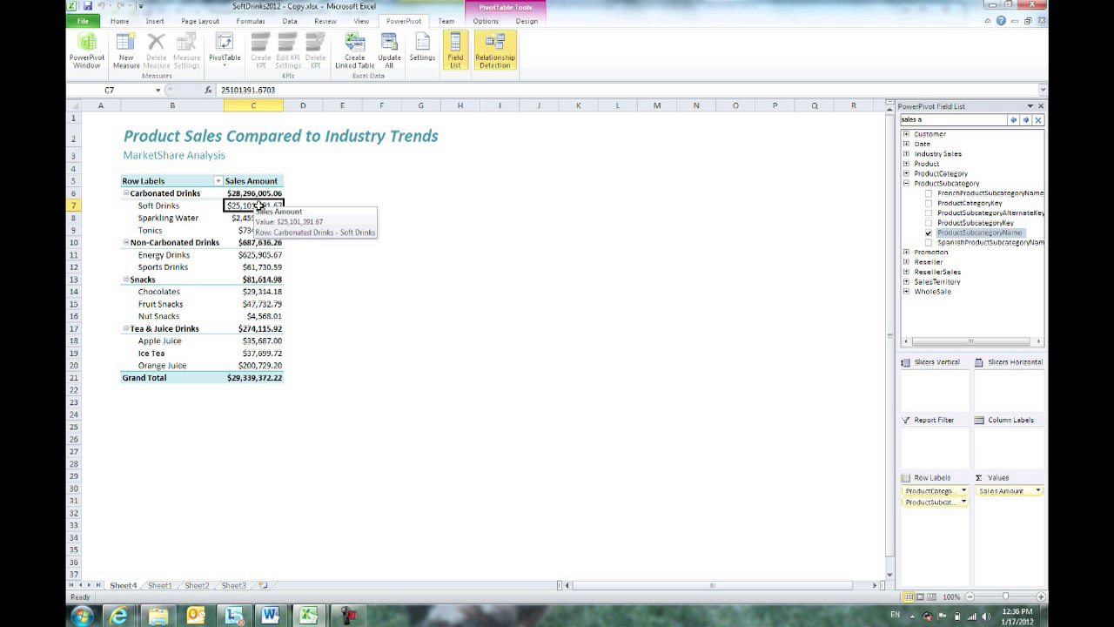
left_click(263, 194)
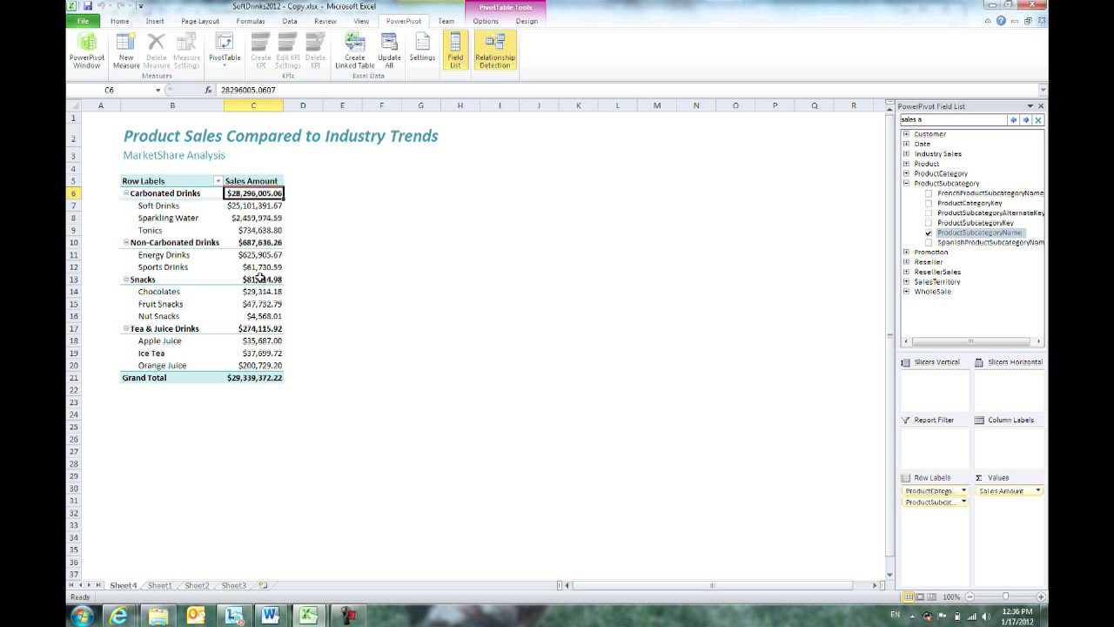
mouse_move(253, 205)
left_click(905, 154)
left_click(928, 174)
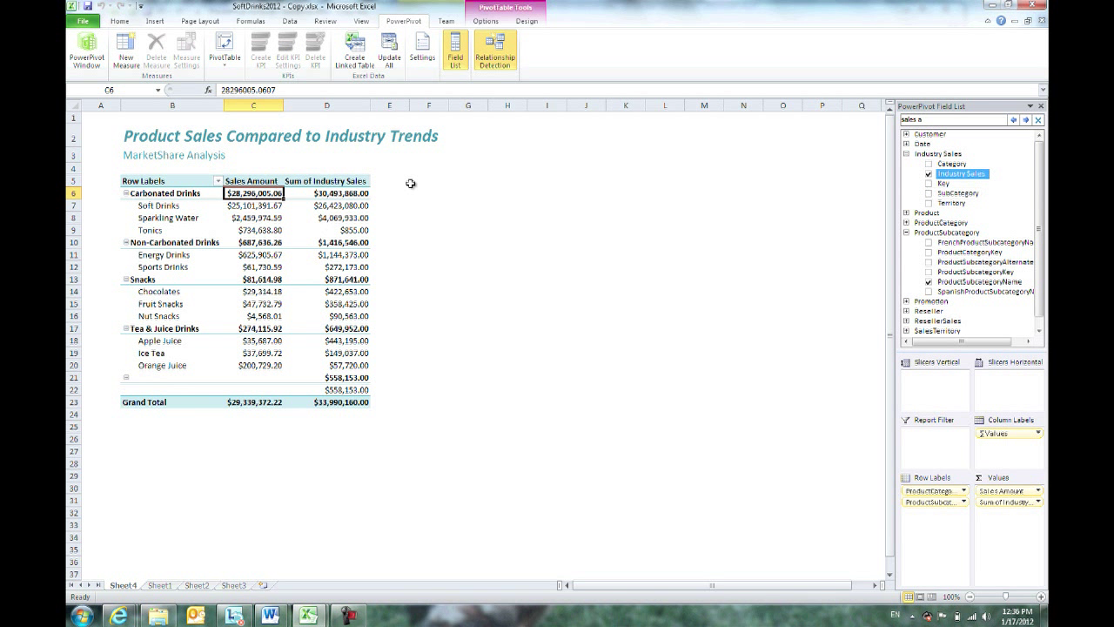
mouse_move(347, 191)
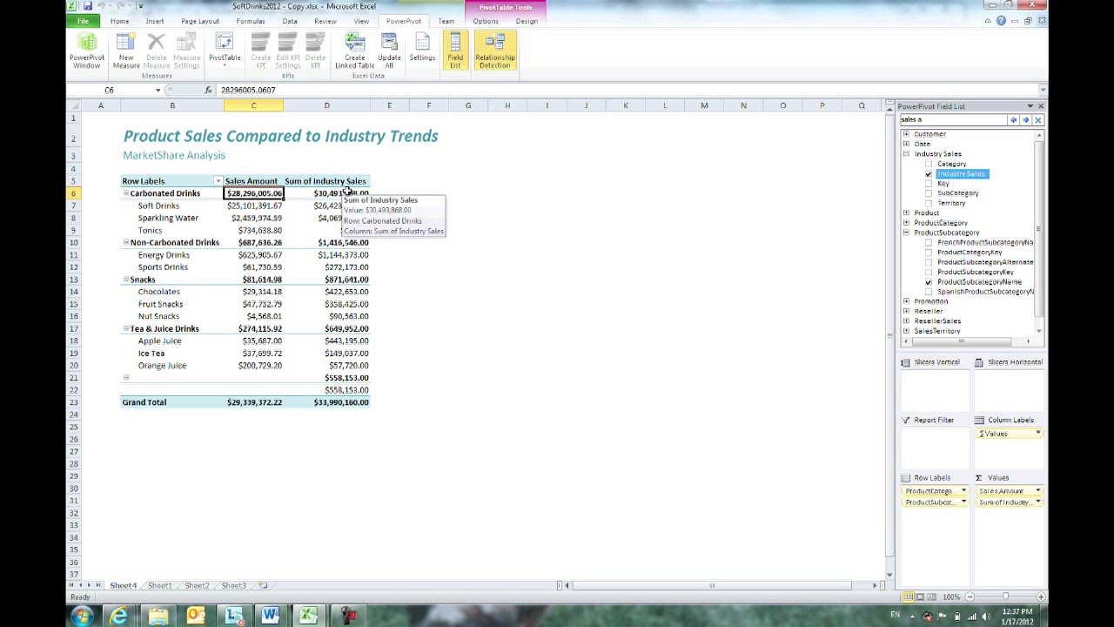
left_click(332, 193)
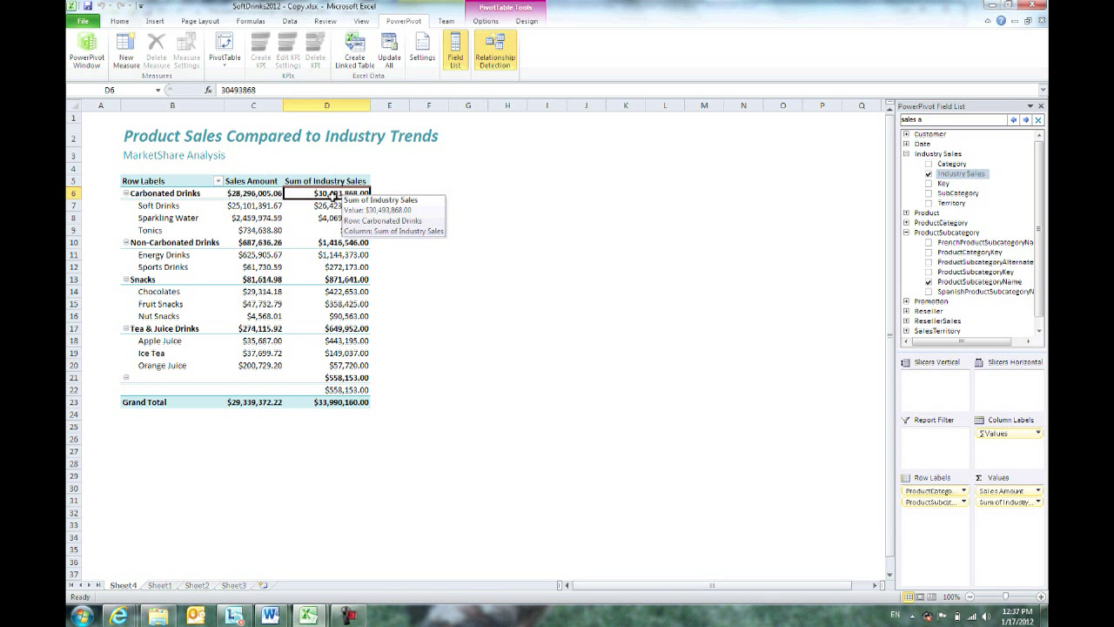
left_click(270, 192)
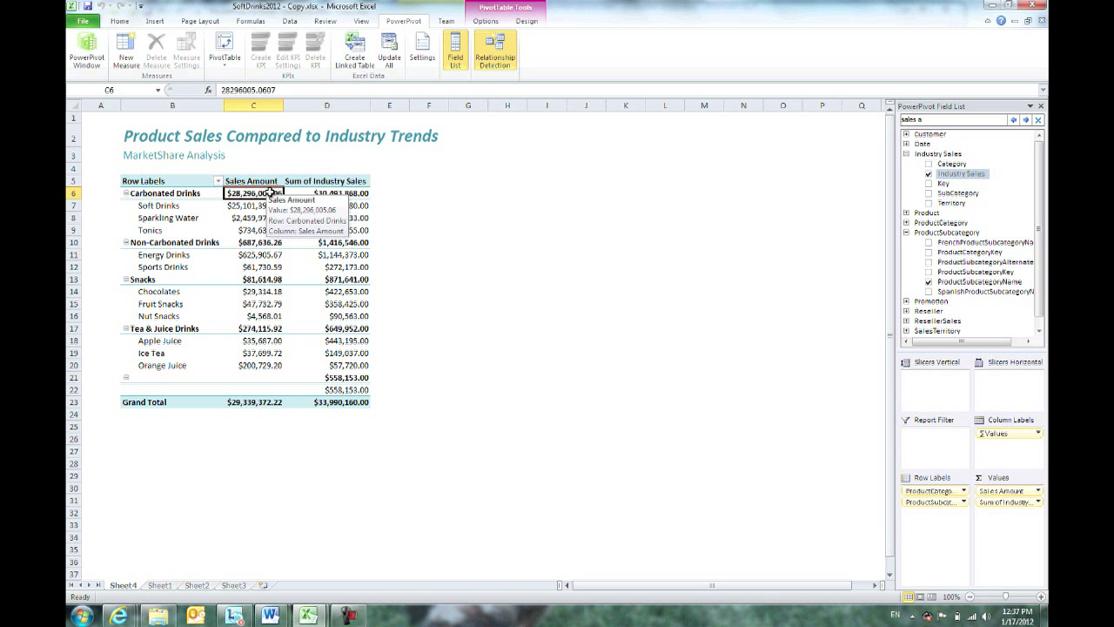
mouse_move(325, 192)
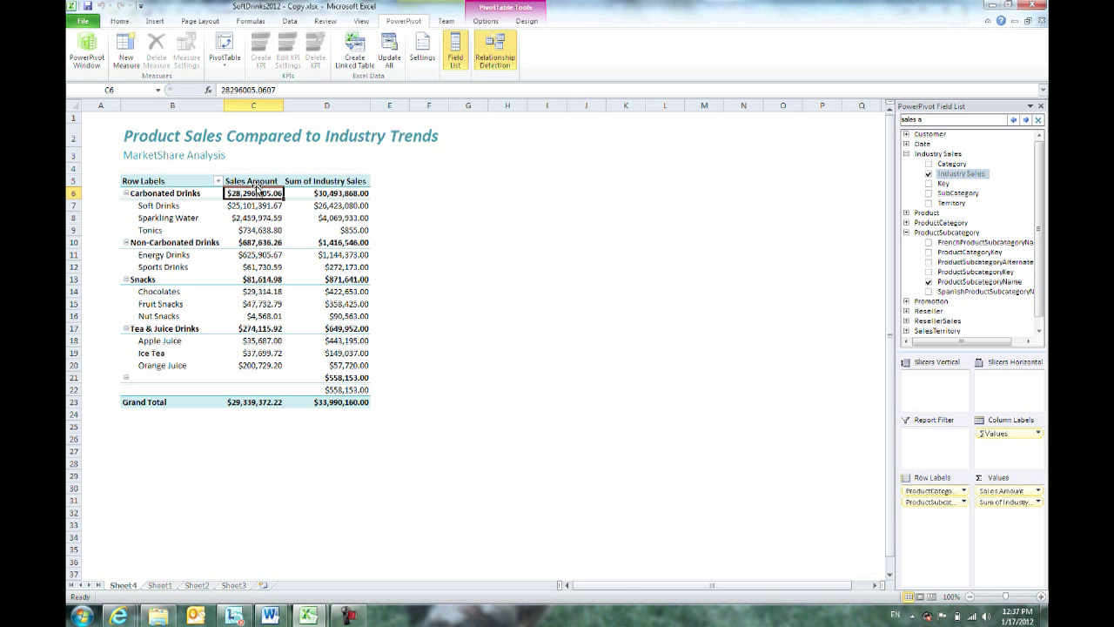
Step: Examine the WholeSale table's fields in the field list and the settings for defining a new measure
left_click(906, 154)
left_click(906, 183)
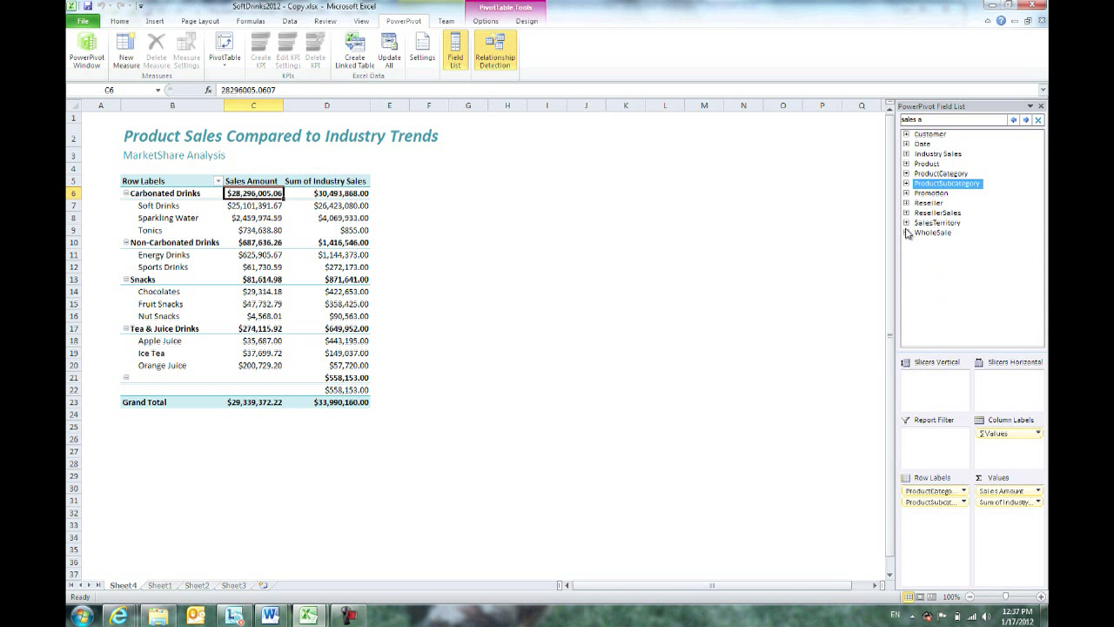
left_click(906, 233)
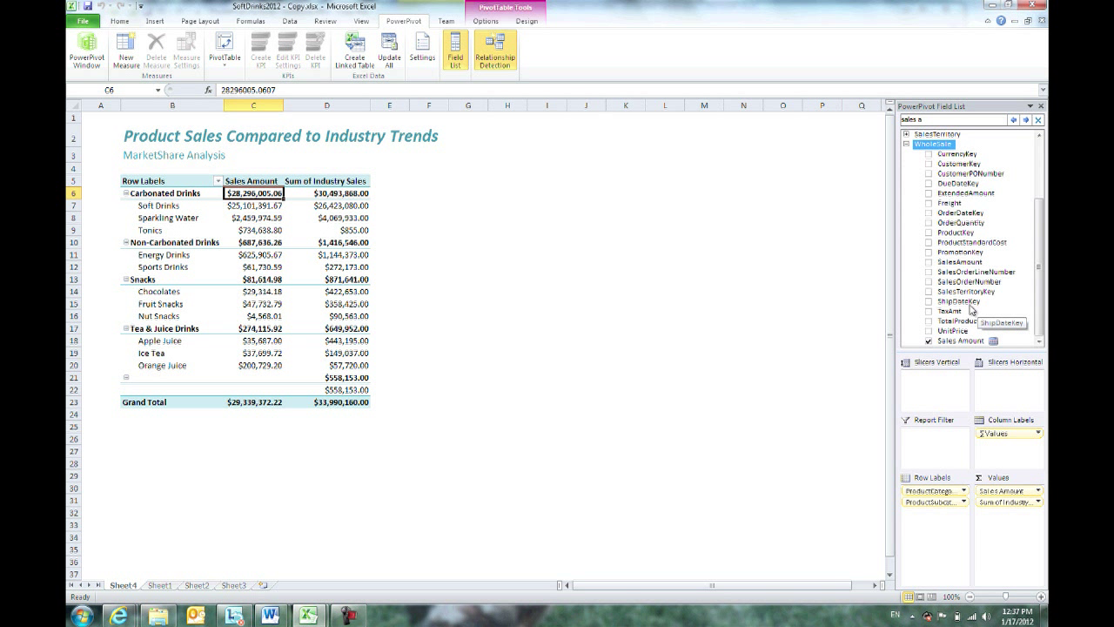
left_click(964, 262)
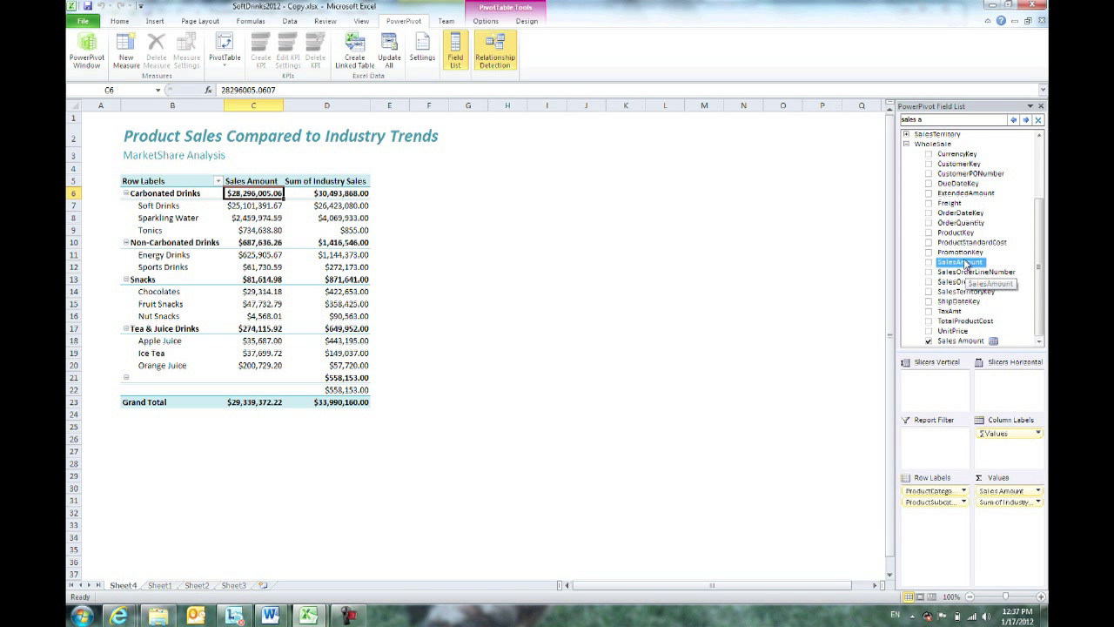
left_click(969, 244)
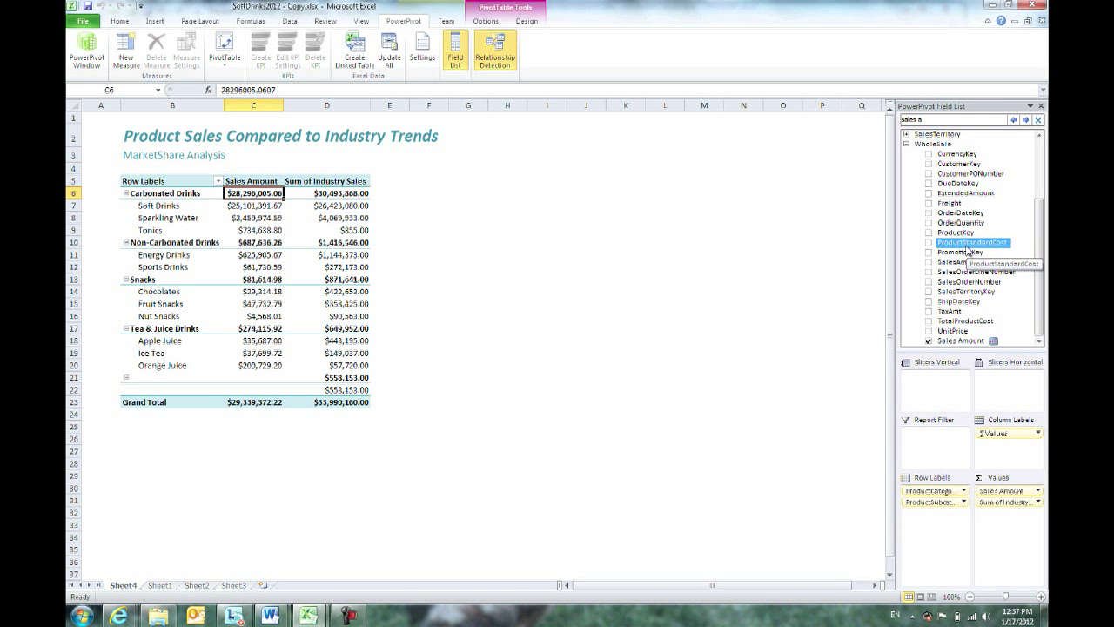
left_click(124, 48)
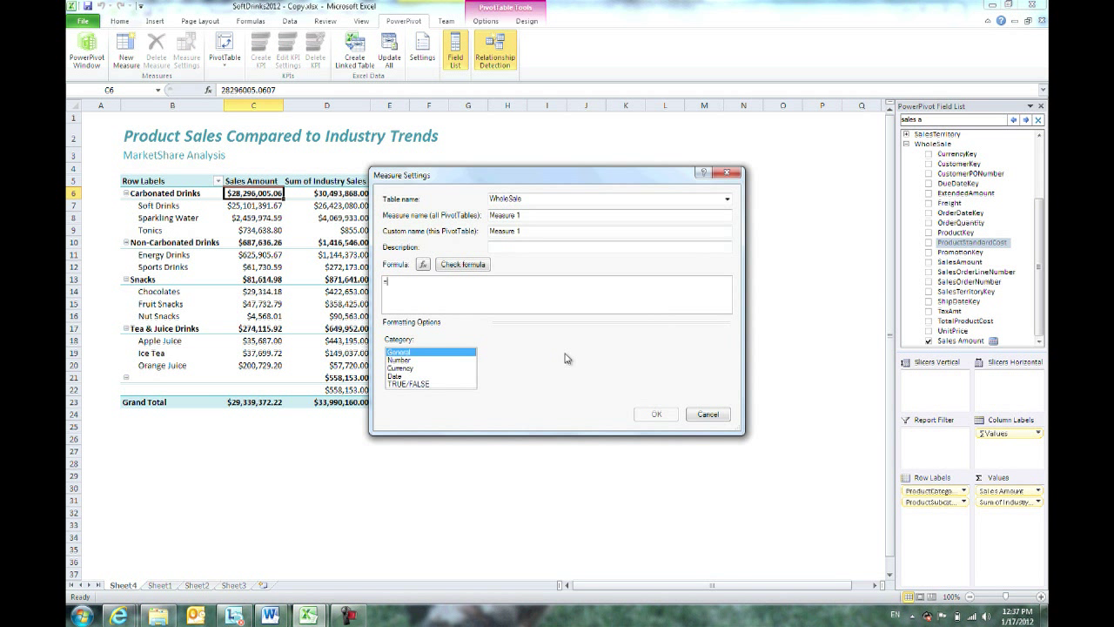
left_click(708, 414)
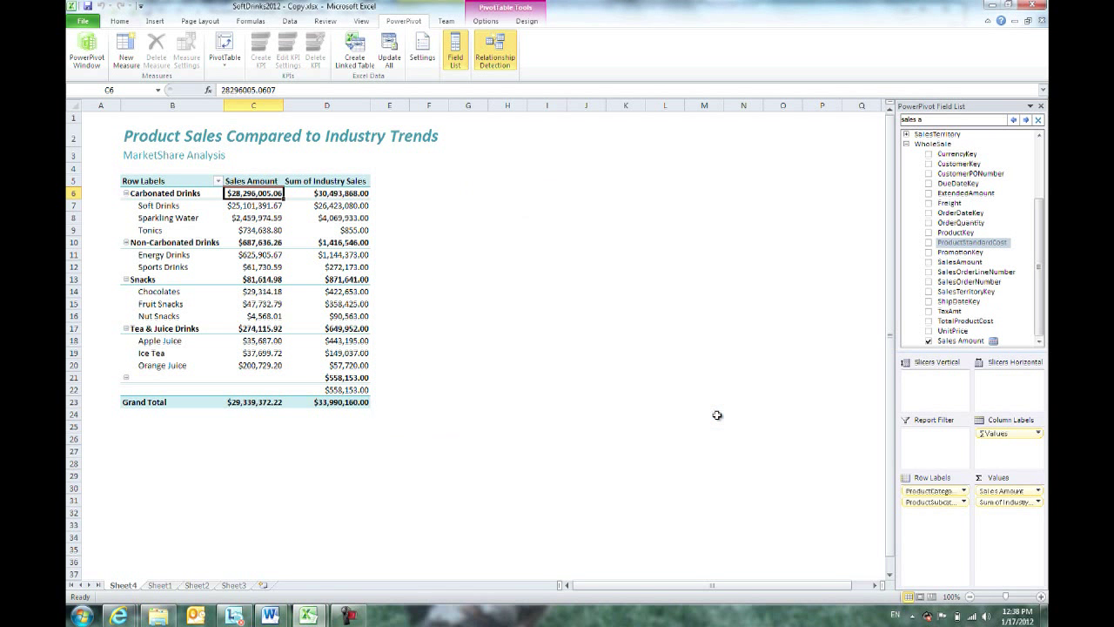
Step: Switch to the PowerPivot window and display the WholeSale table as data instead of the relationship diagram
left_click(87, 54)
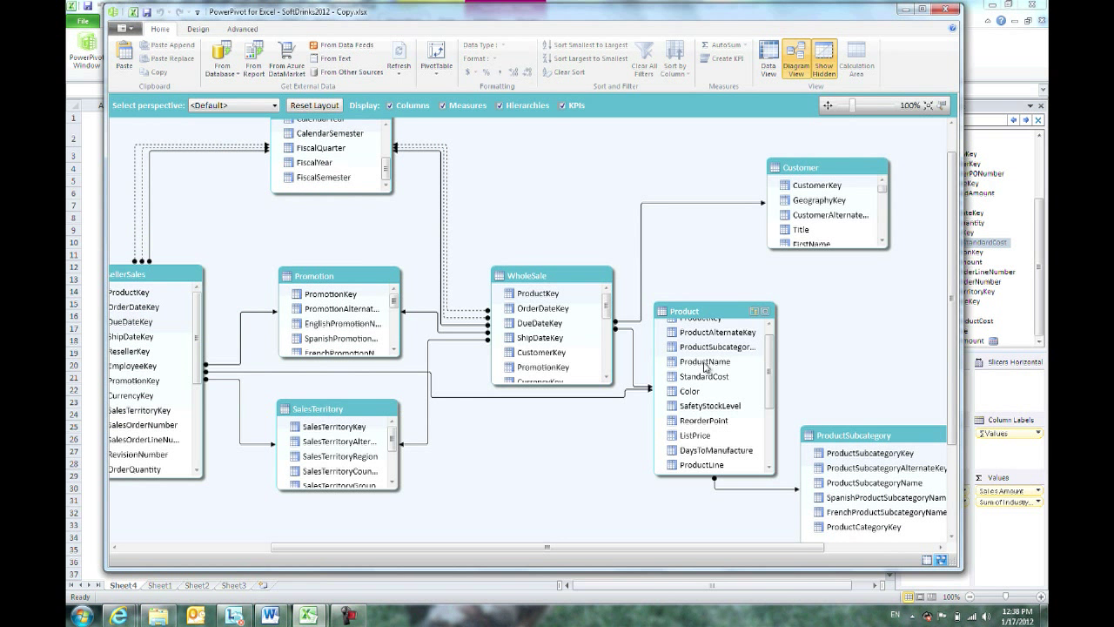
left_click(927, 560)
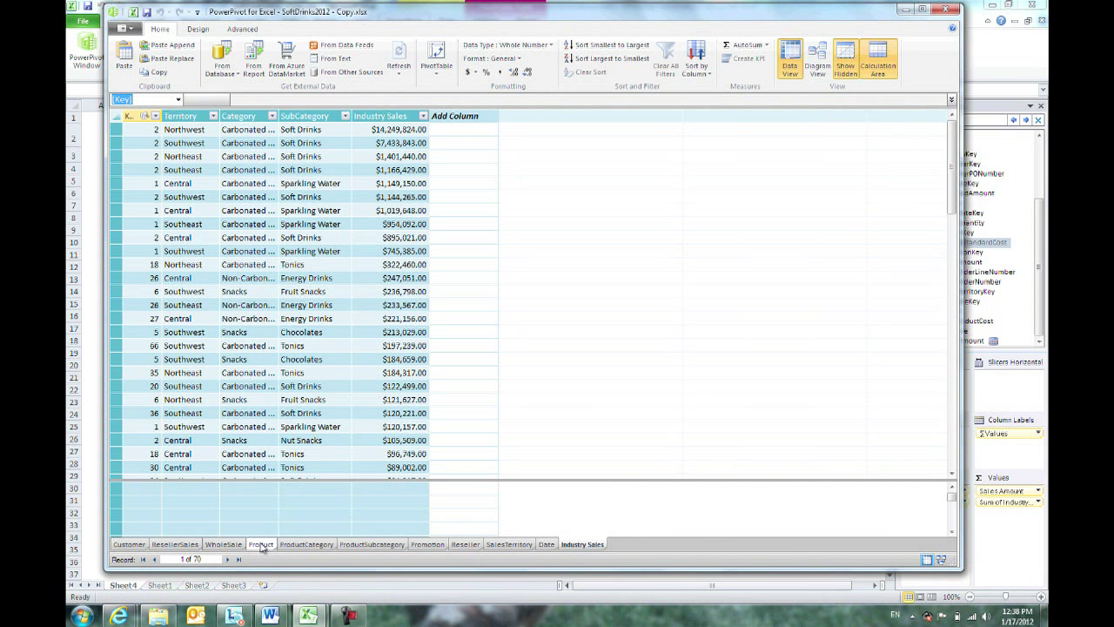
left_click(222, 544)
left_click(717, 331)
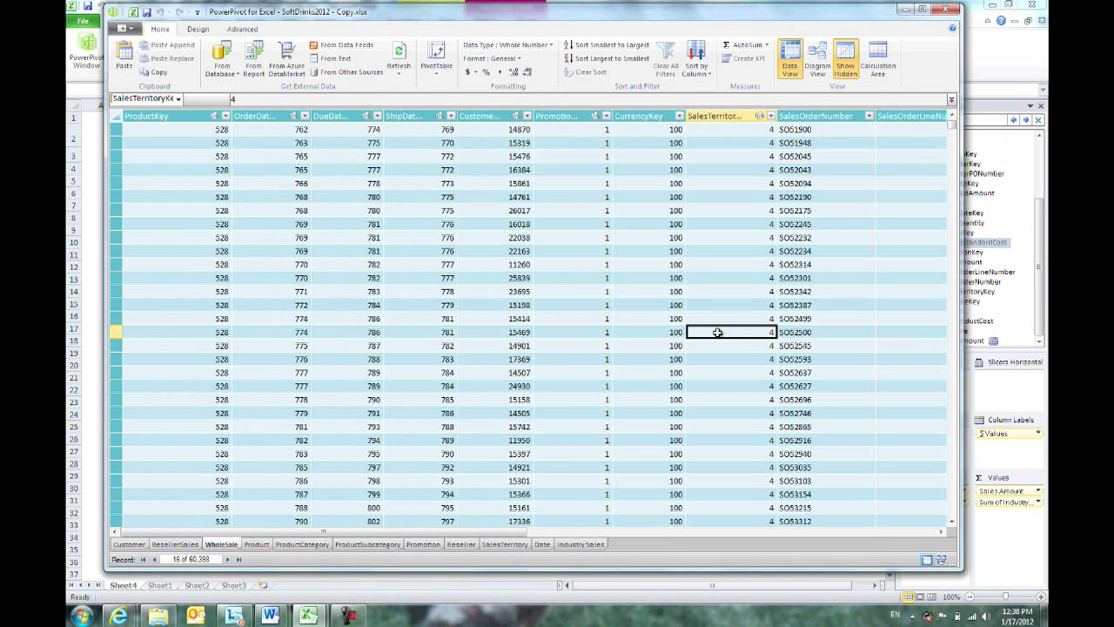
Step: Create an AutoSum measure for WholeSale's TotalProductCost column and widen the column to show the full result
key("Right")
key("Right")
key("Right")
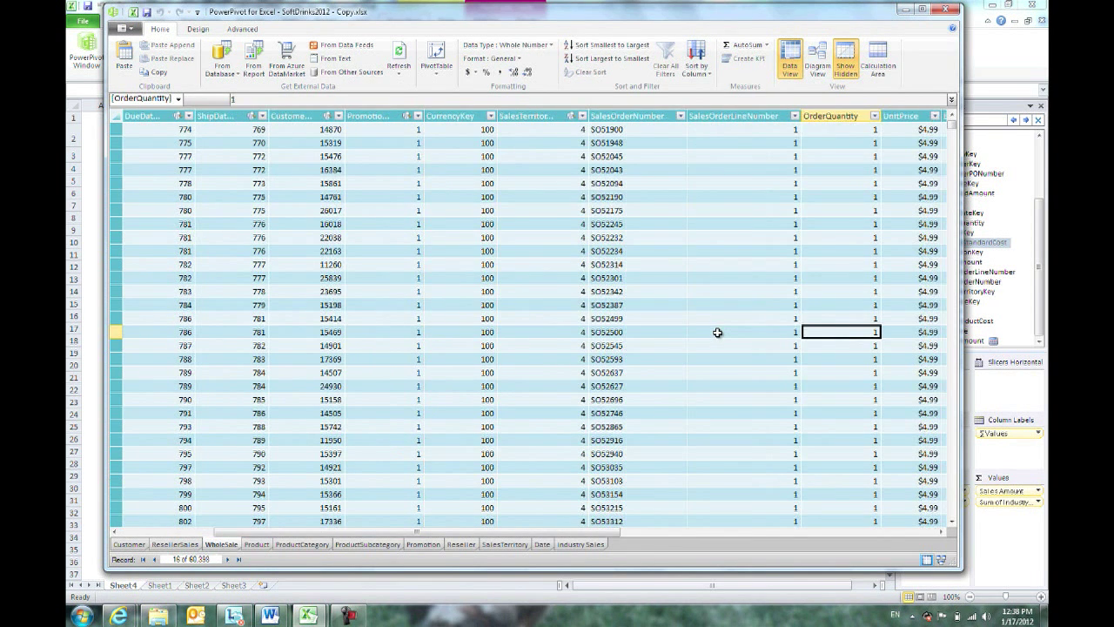
key("Right")
key("Right")
key("Right")
key("Right")
key("Right")
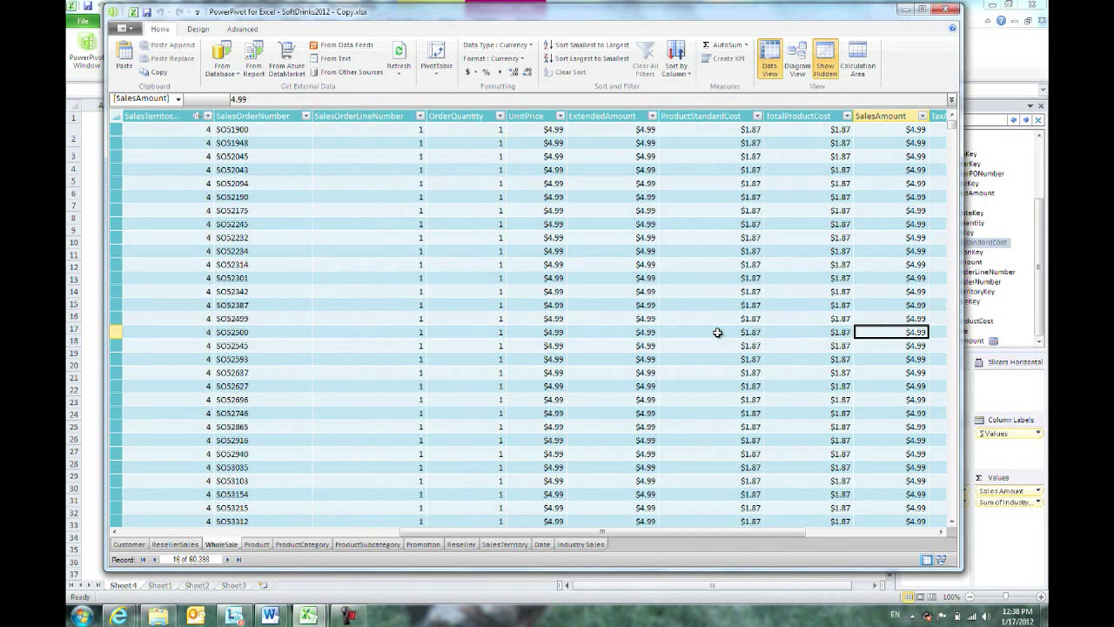
key("Right")
key("Right")
key("Right")
key("Right")
key("Left")
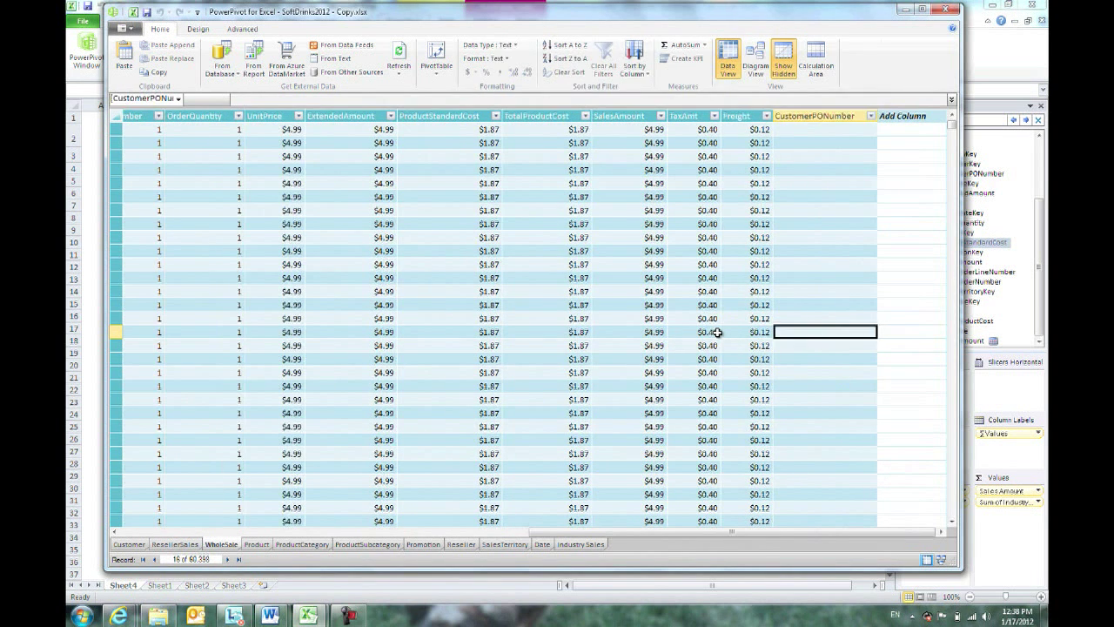
key("Left")
key("Left")
left_click(552, 141)
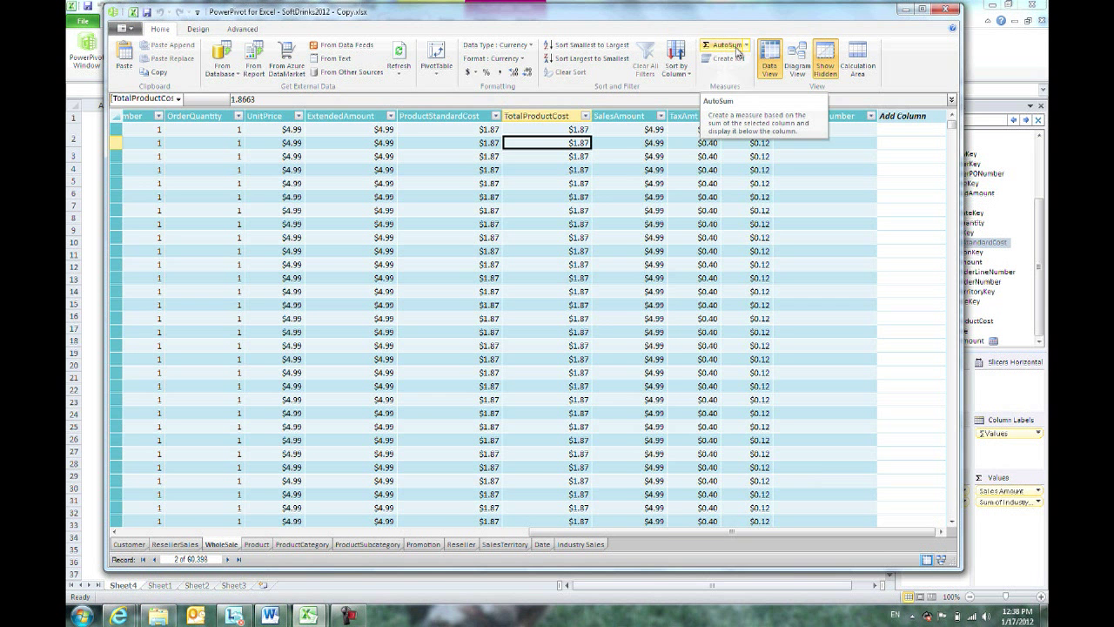
left_click(735, 50)
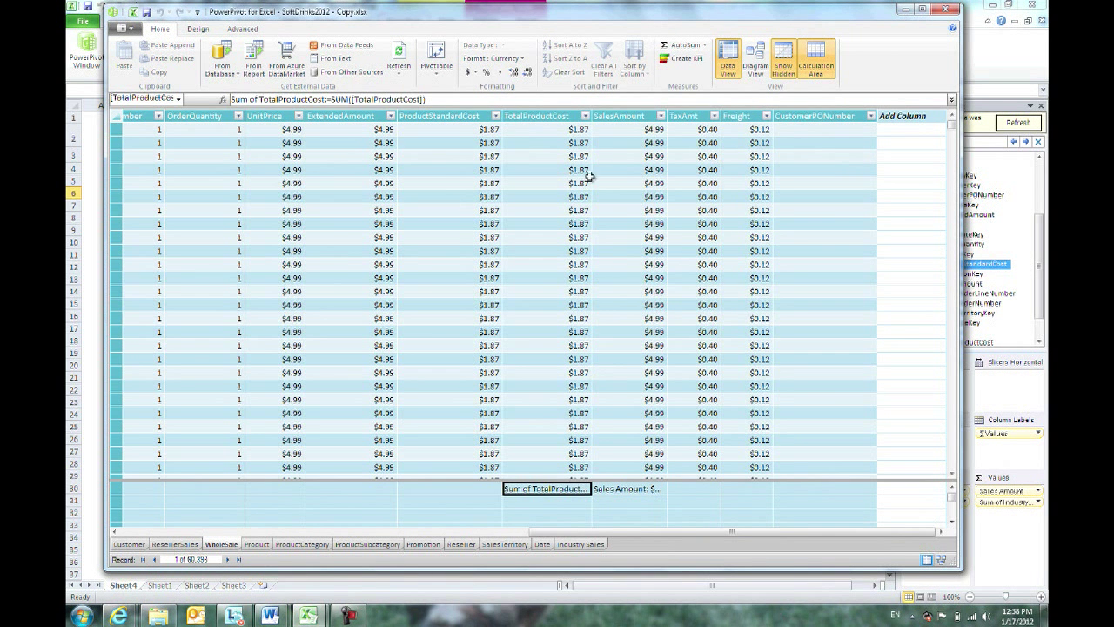
left_click_drag(592, 116, 620, 116)
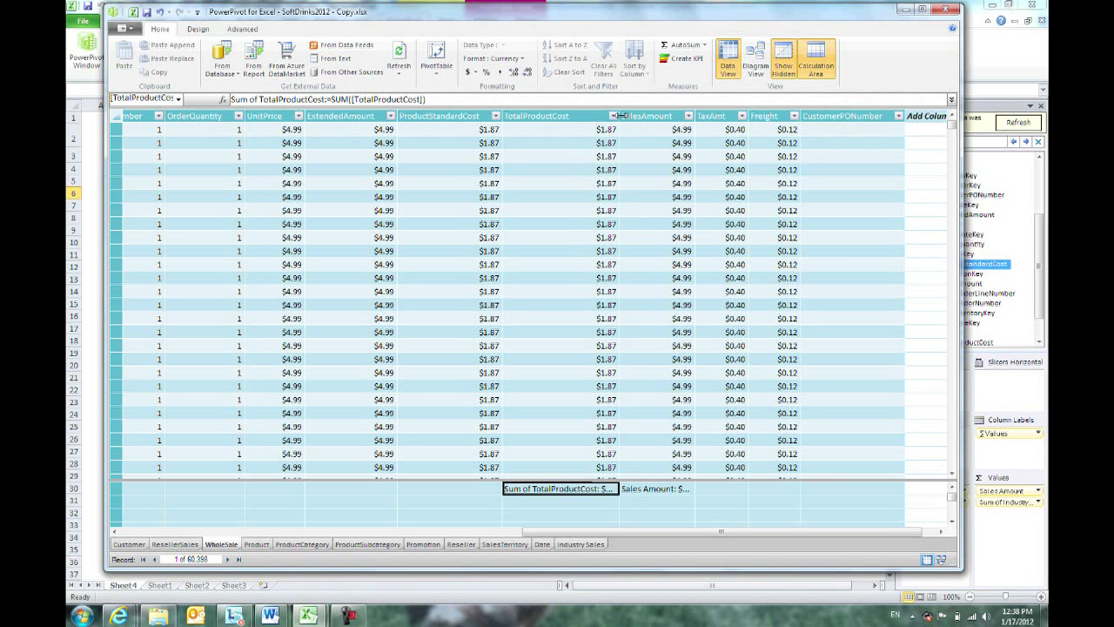
left_click_drag(676, 116, 674, 115)
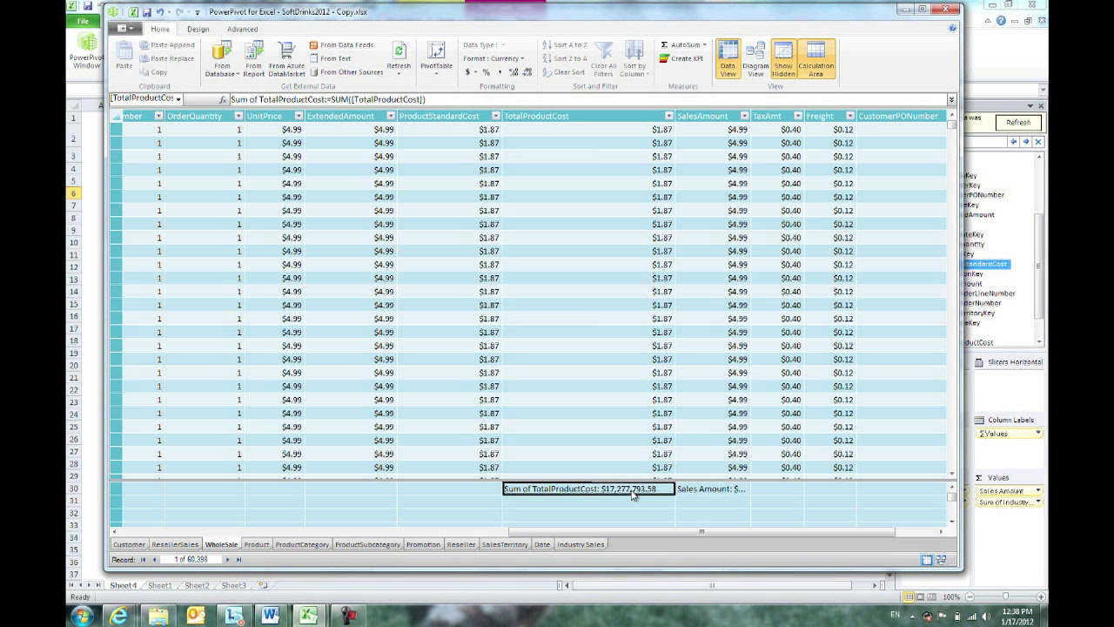
Step: Add an Average measure for the TotalProductCost column
left_click(635, 396)
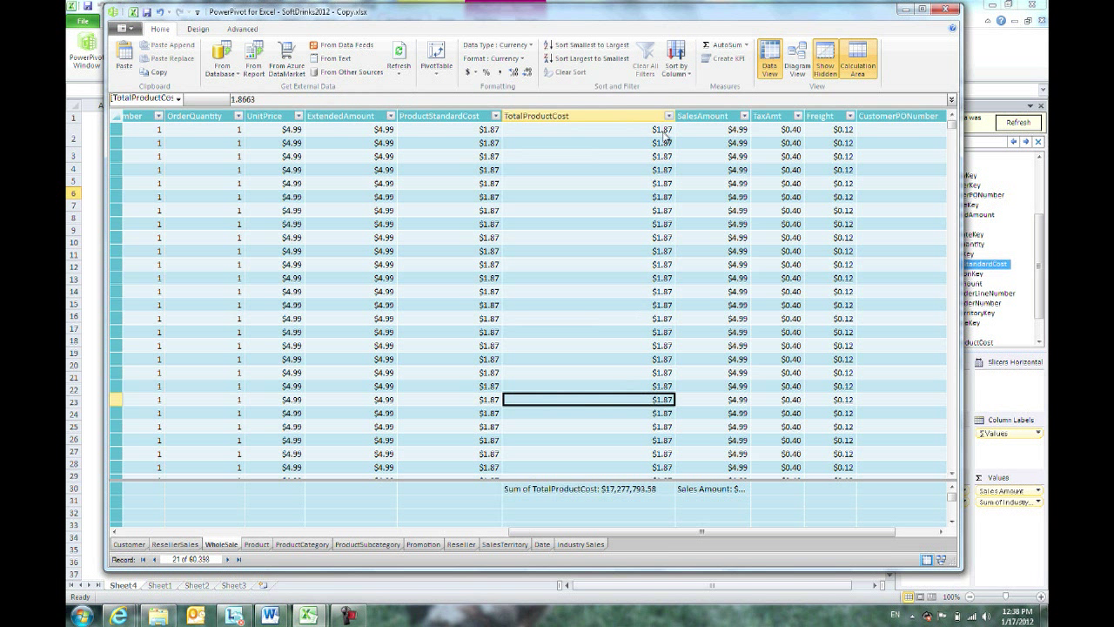
left_click(746, 45)
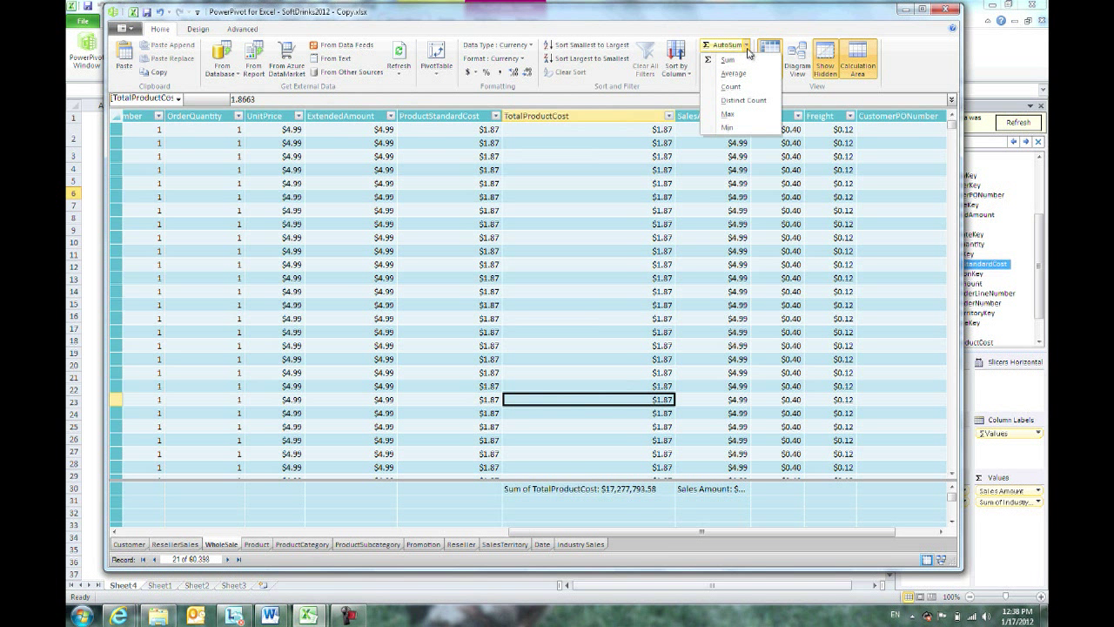
left_click(733, 73)
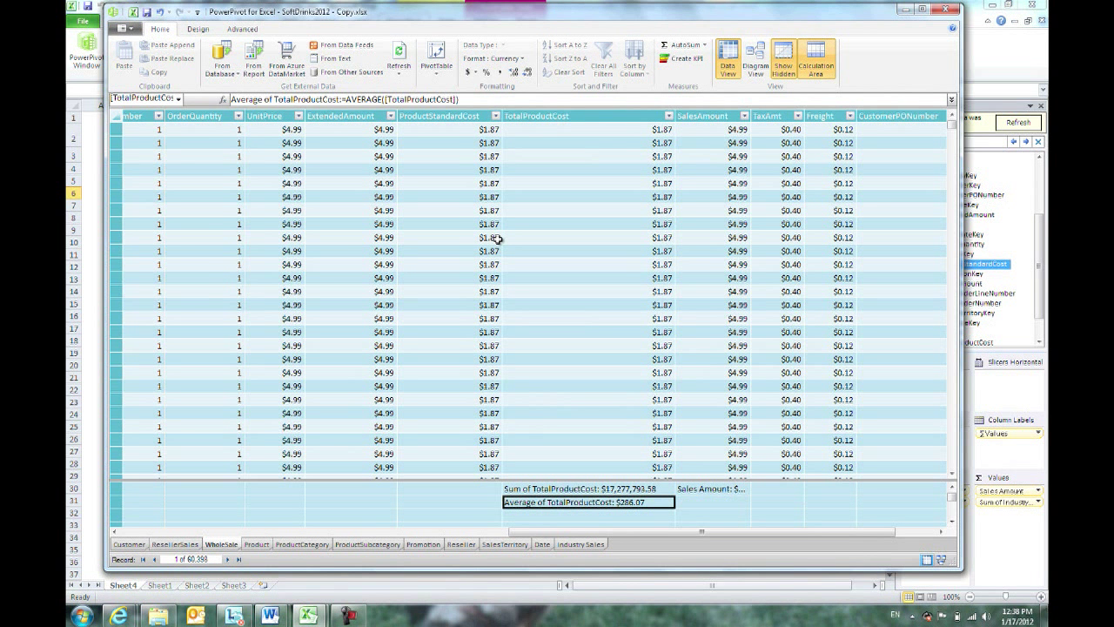
Step: Create sum measures for the UnitPrice, ExtendedAmount and ProductStandardCost columns together
left_click(496, 238)
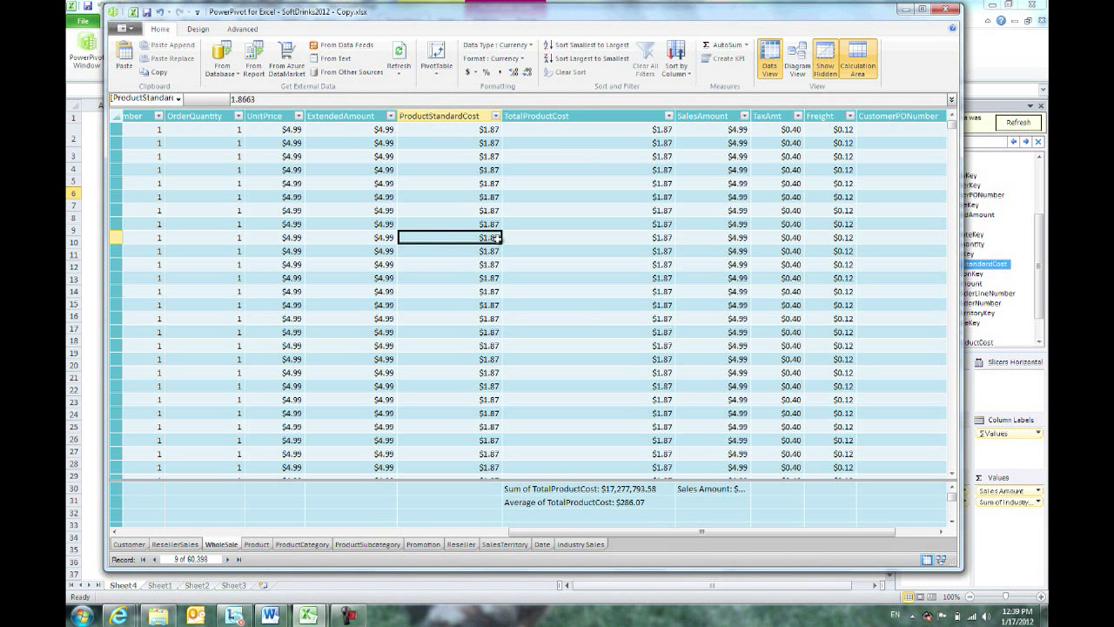
key("shift+Left")
key("shift+Left")
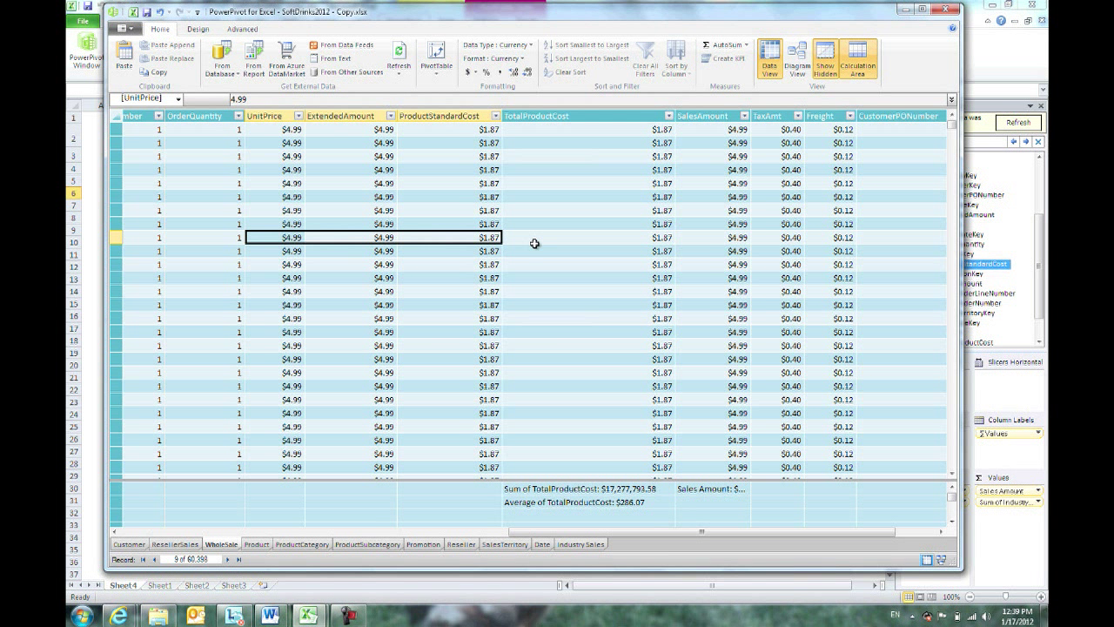
left_click(729, 50)
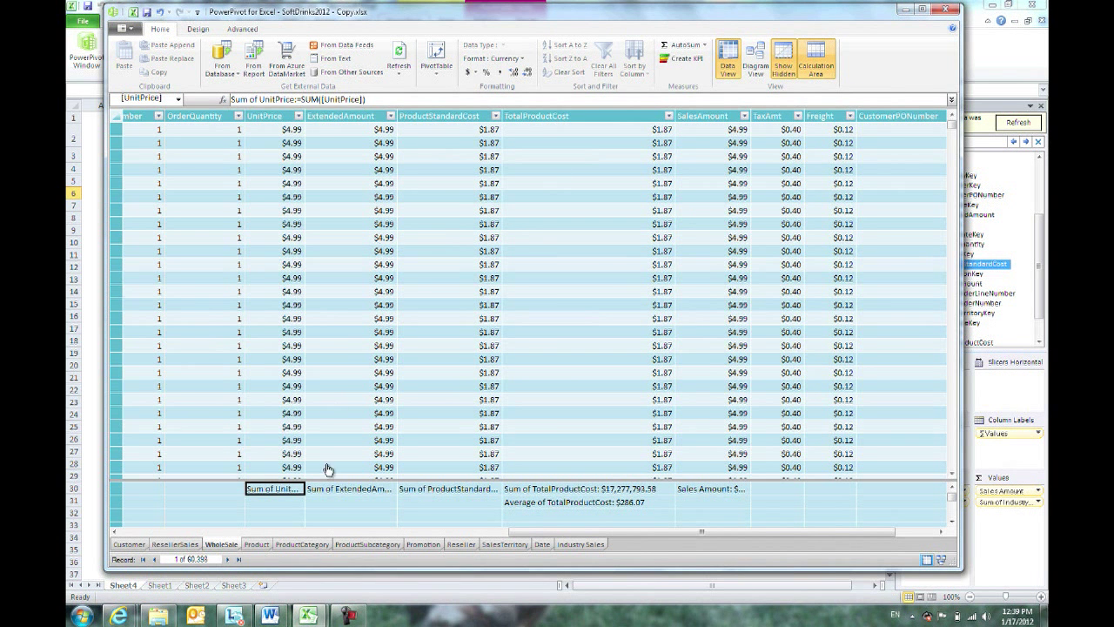
Step: Examine the formulas of the ExtendedAmount and ProductStandardCost sum measures
left_click(327, 490)
left_click(414, 491)
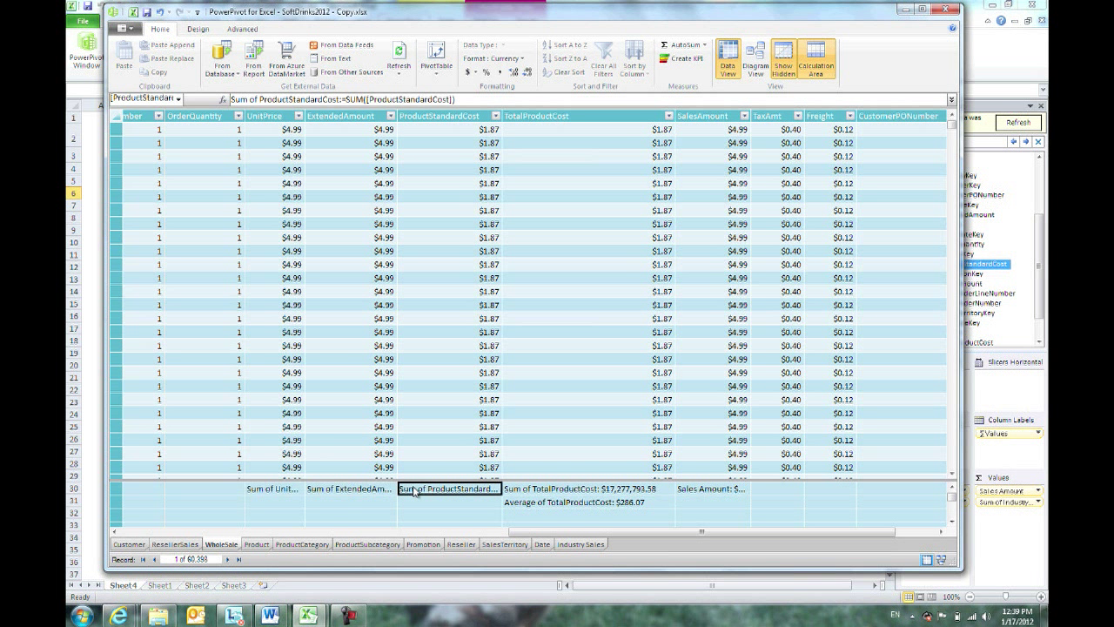
left_click(356, 489)
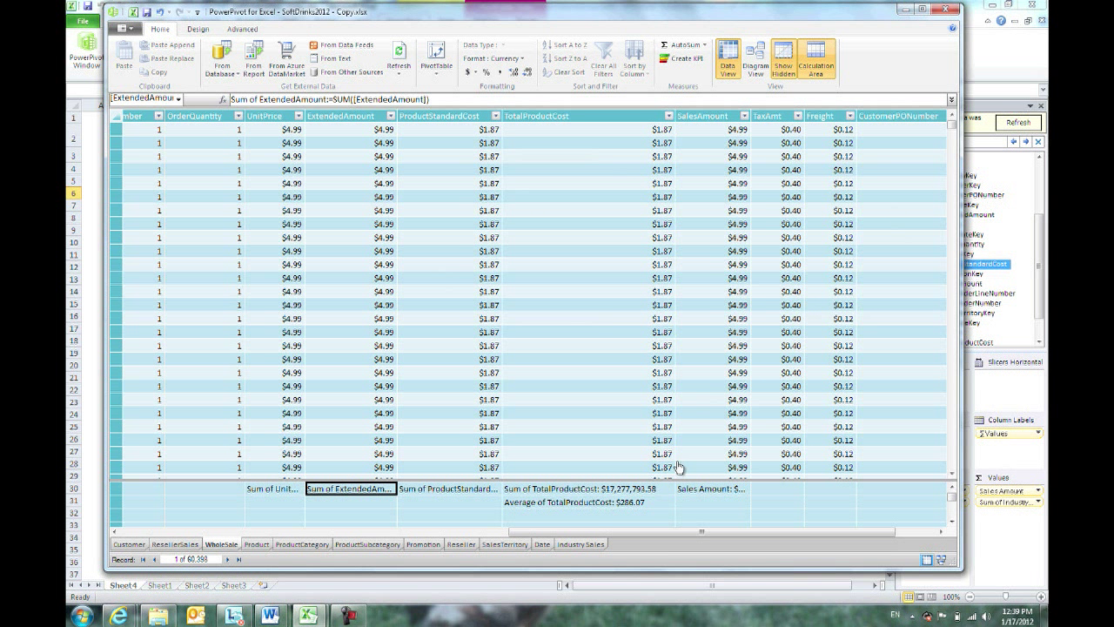
Step: Enlarge the calculation area beneath the WholeSale data to make more empty measure cells available
left_click_drag(441, 480, 445, 411)
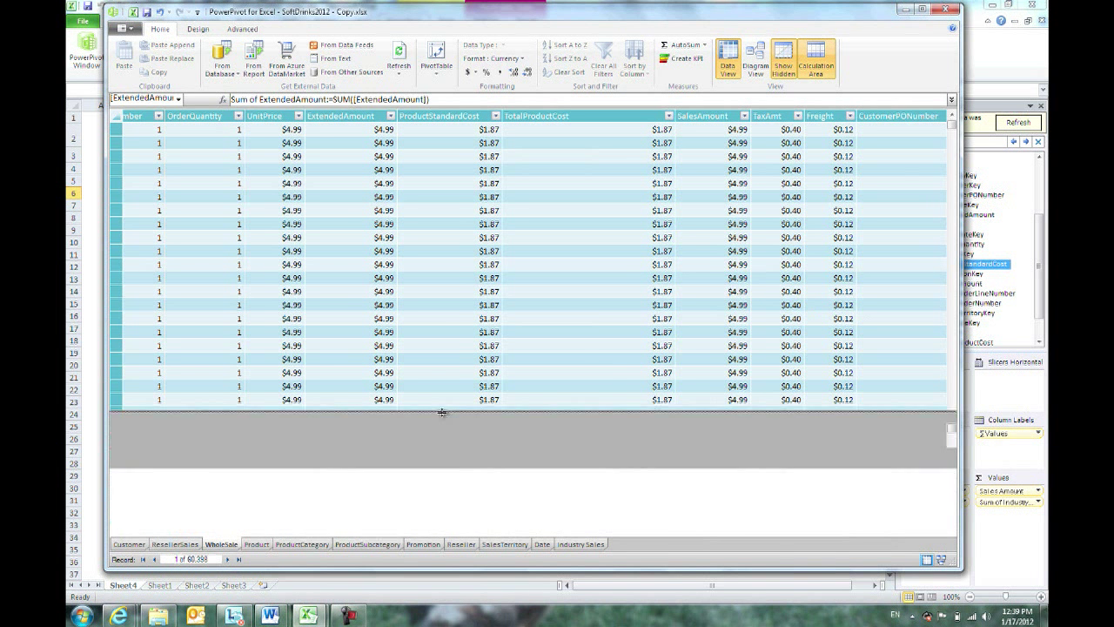
left_click(376, 491)
left_click(375, 475)
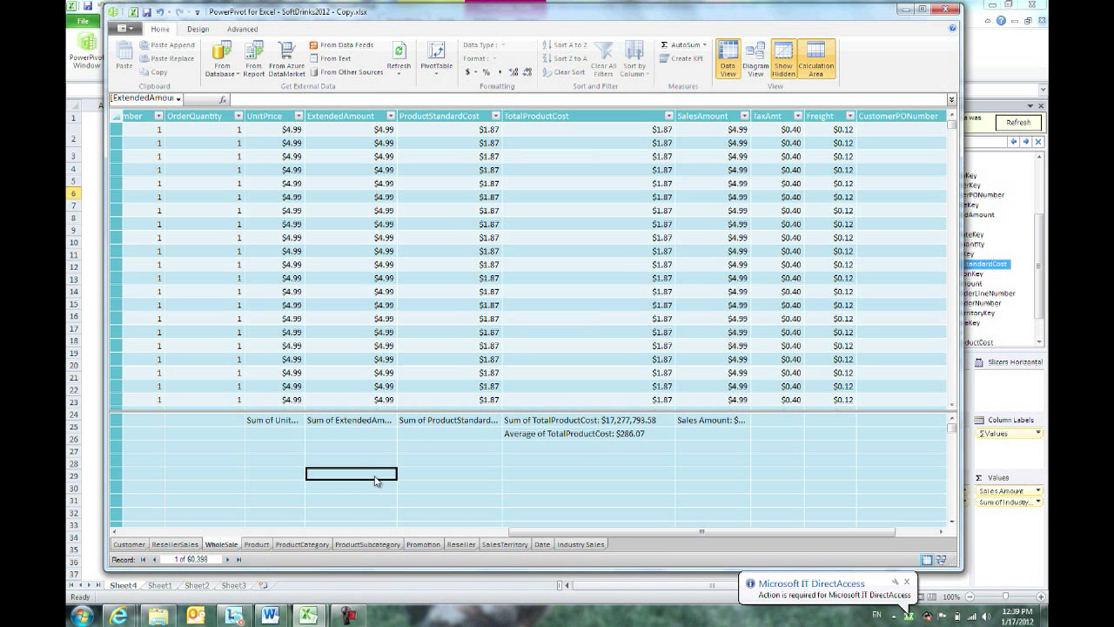
left_click(560, 473)
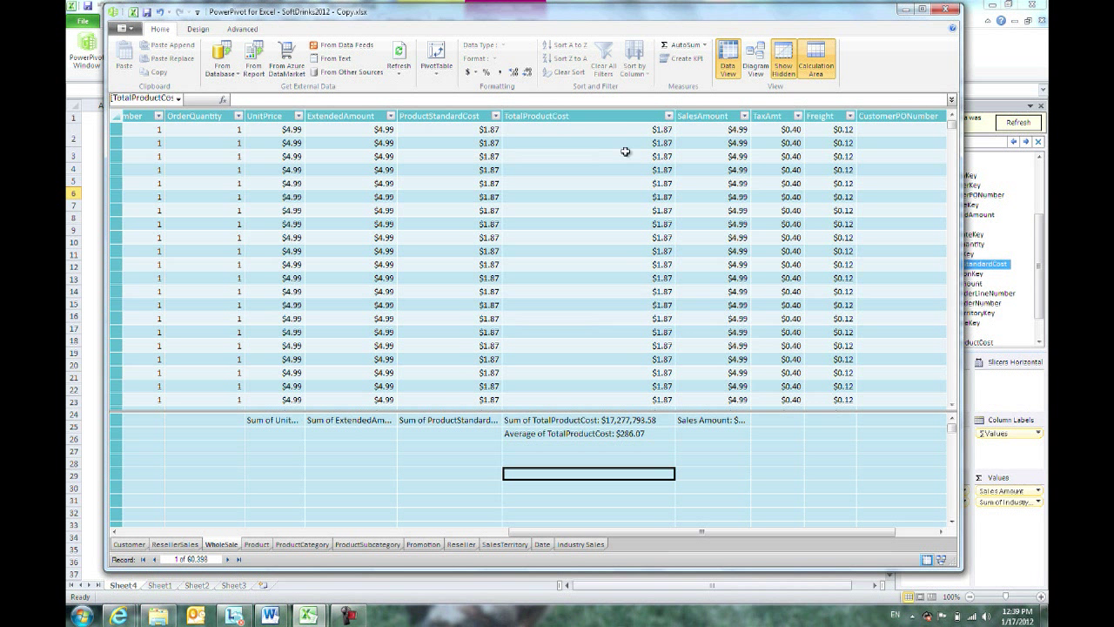
Step: Create a measure in an empty cell under TotalProductCost with the formula =[Sales Amount]-[Sum of ProductStandardCost]
left_click(710, 421)
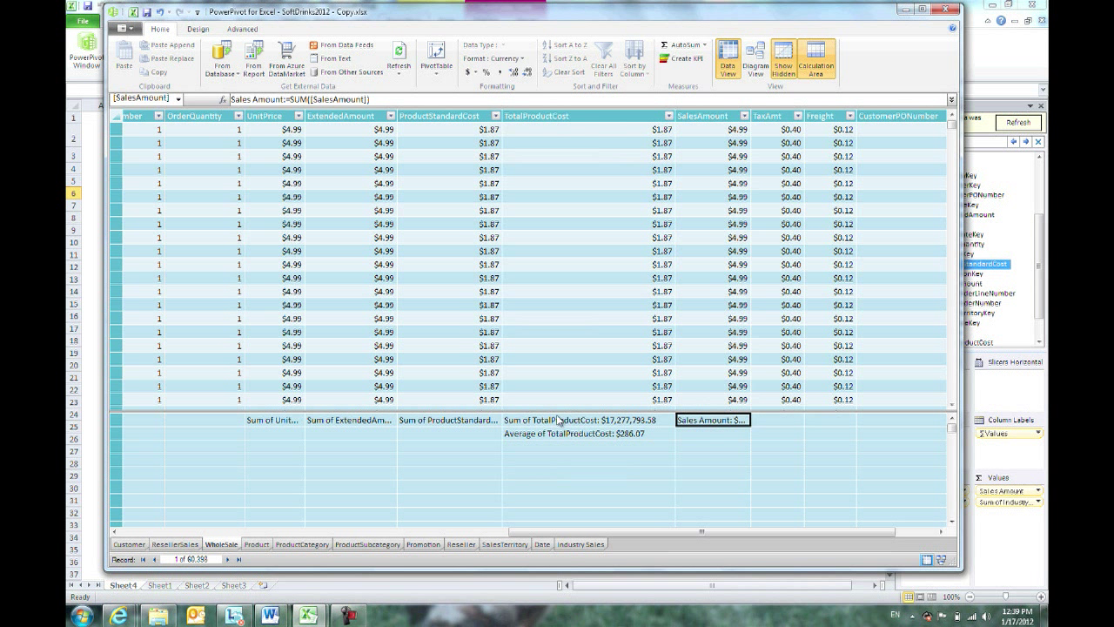
left_click(487, 424)
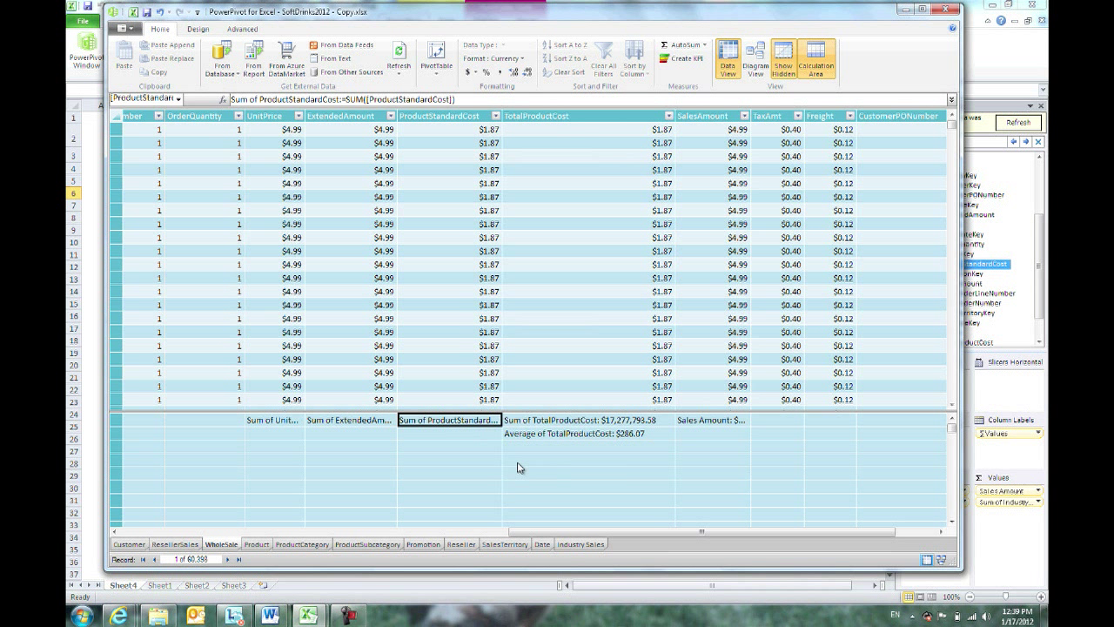
left_click(518, 461)
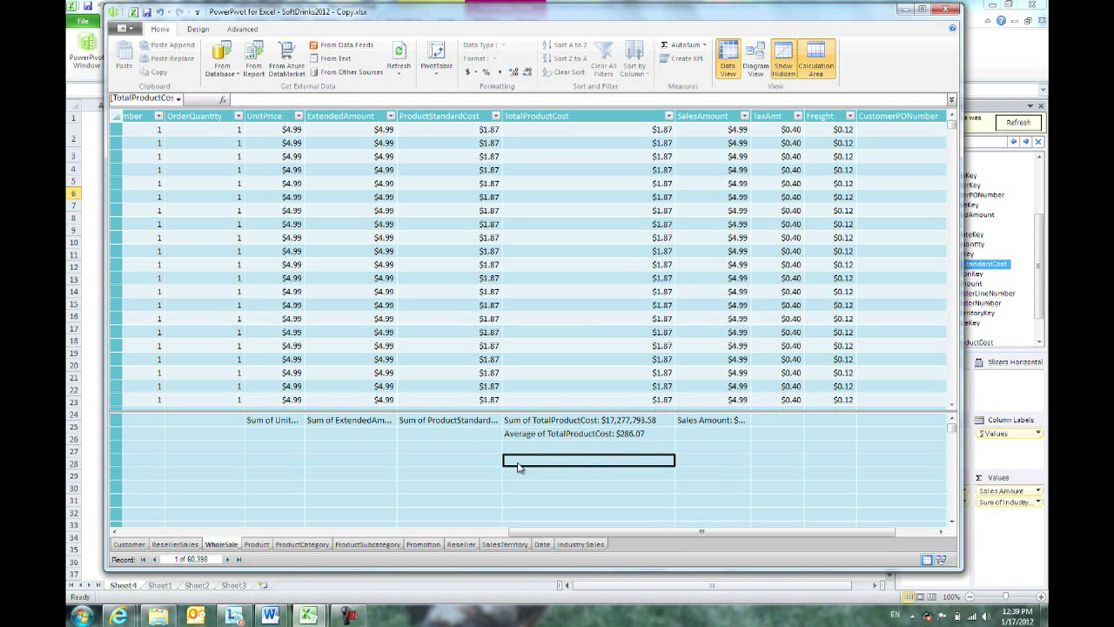
type("=")
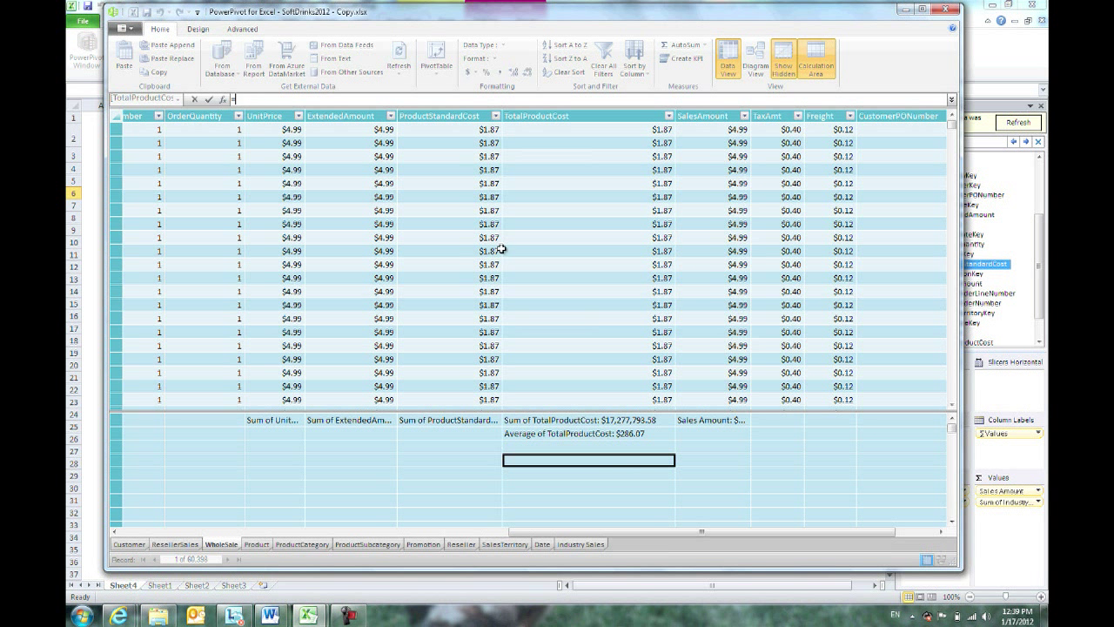
left_click(720, 424)
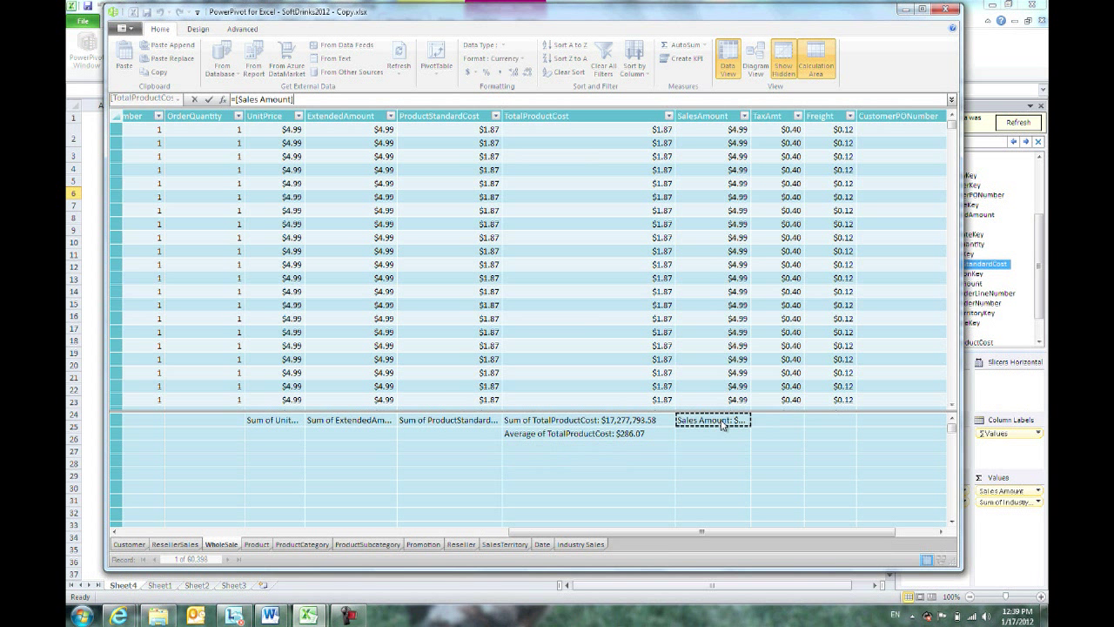
left_click(457, 423)
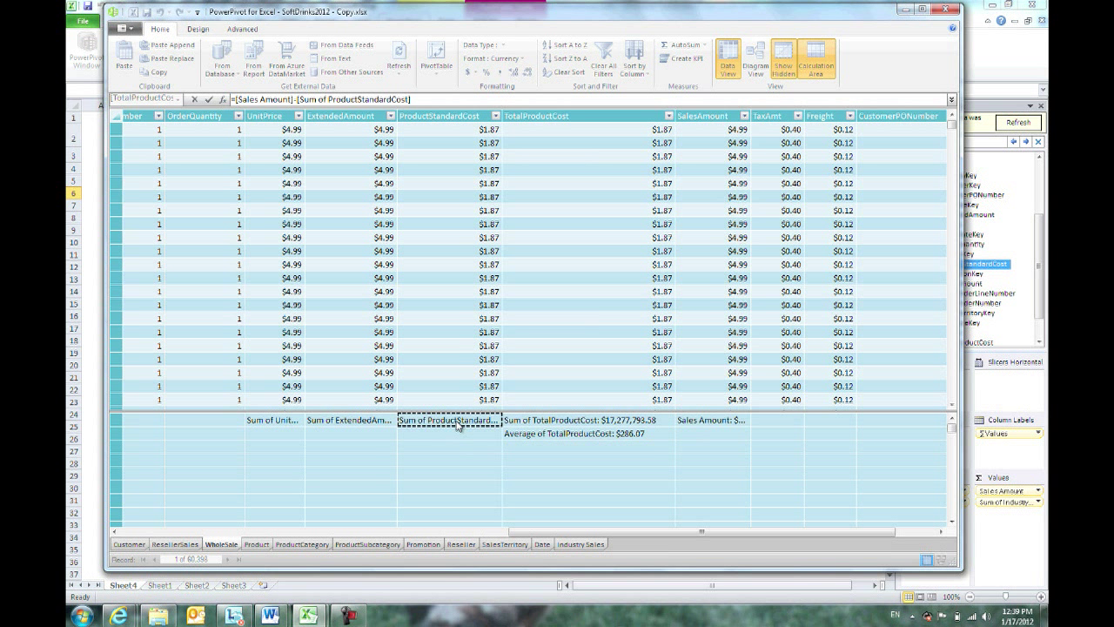
key("Return")
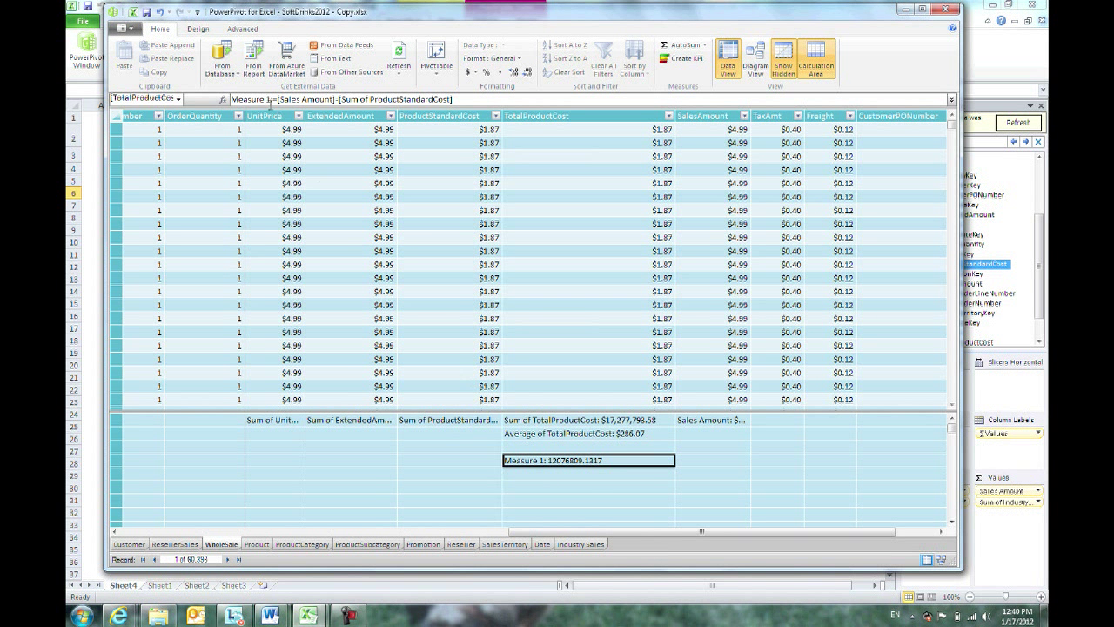
Step: Rename the new sales-minus-cost measure to Profit and format it as English (United States) currency
left_click_drag(270, 99, 223, 101)
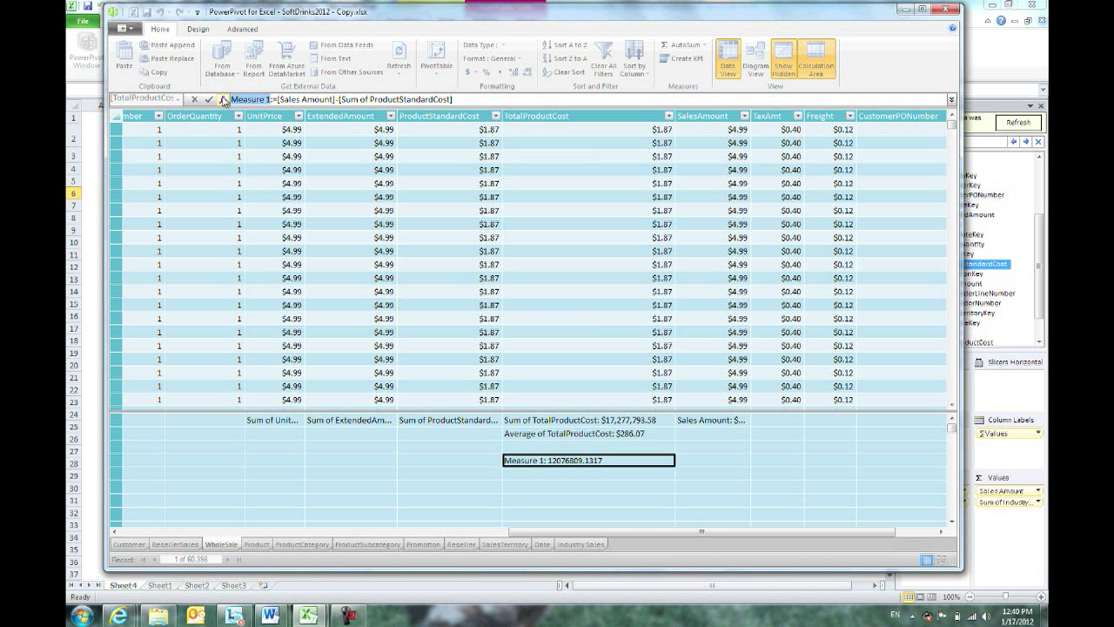
type("Pr")
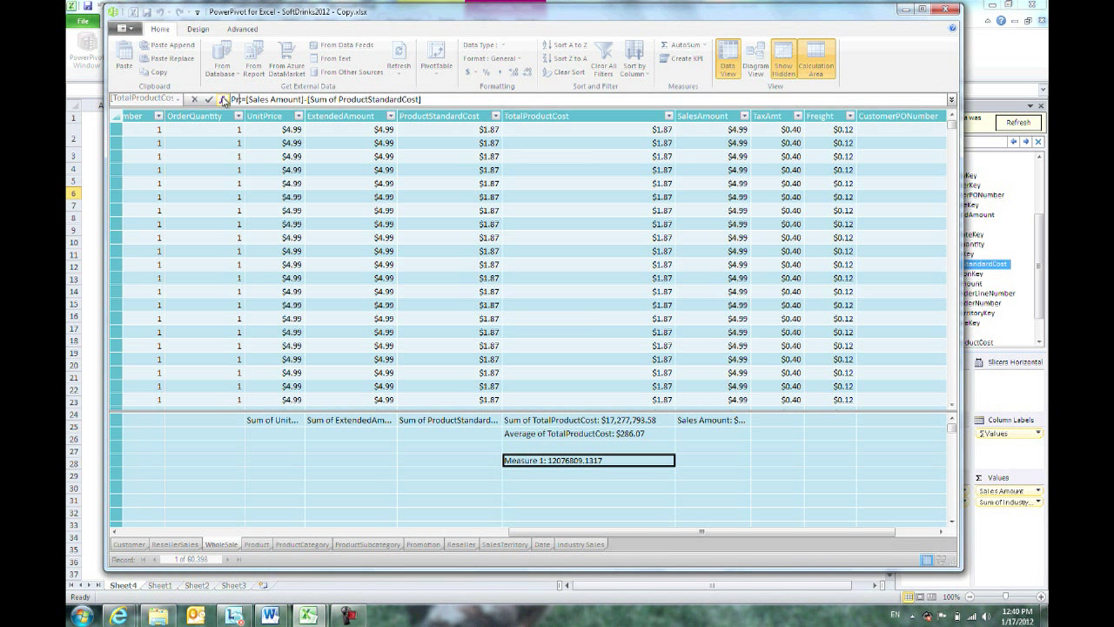
type("fit")
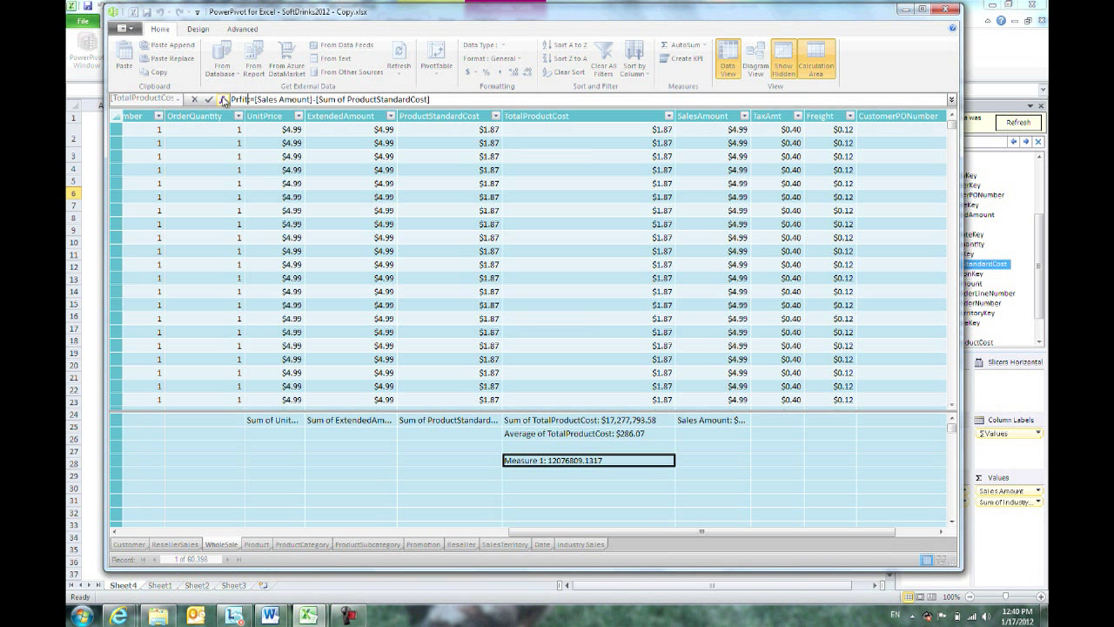
key("BackSpace")
key("BackSpace")
key("BackSpace")
type("of")
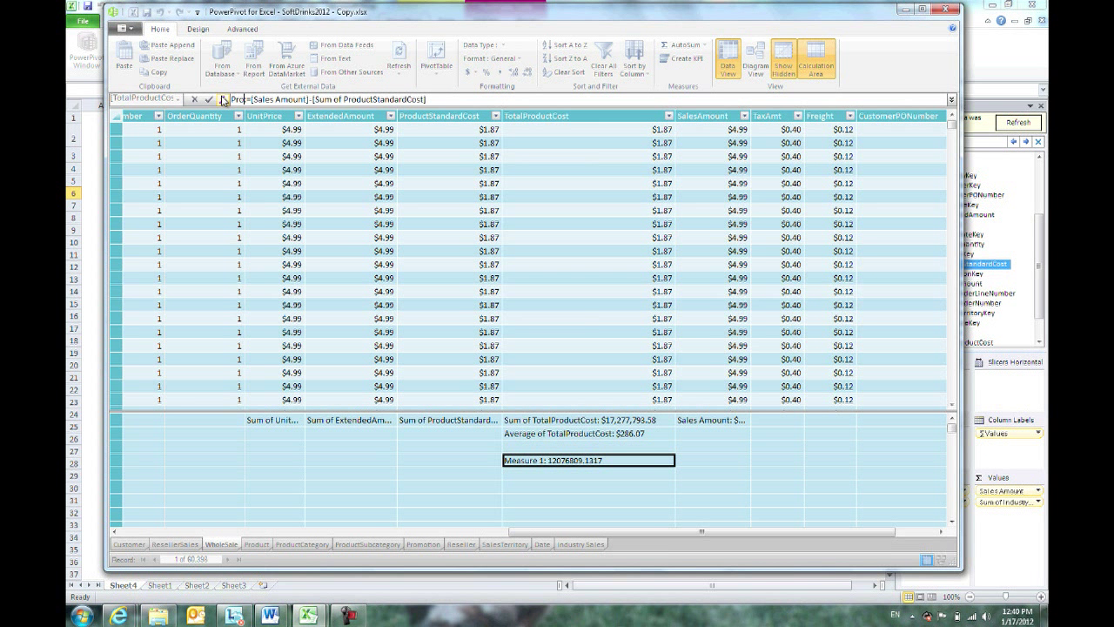
type("it:")
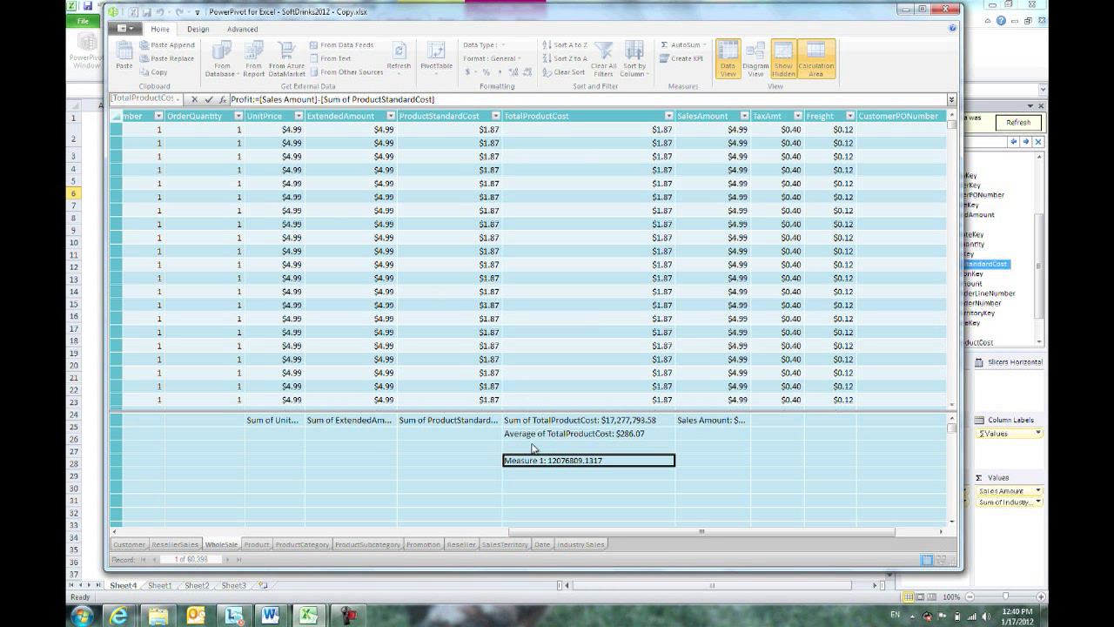
key("Return")
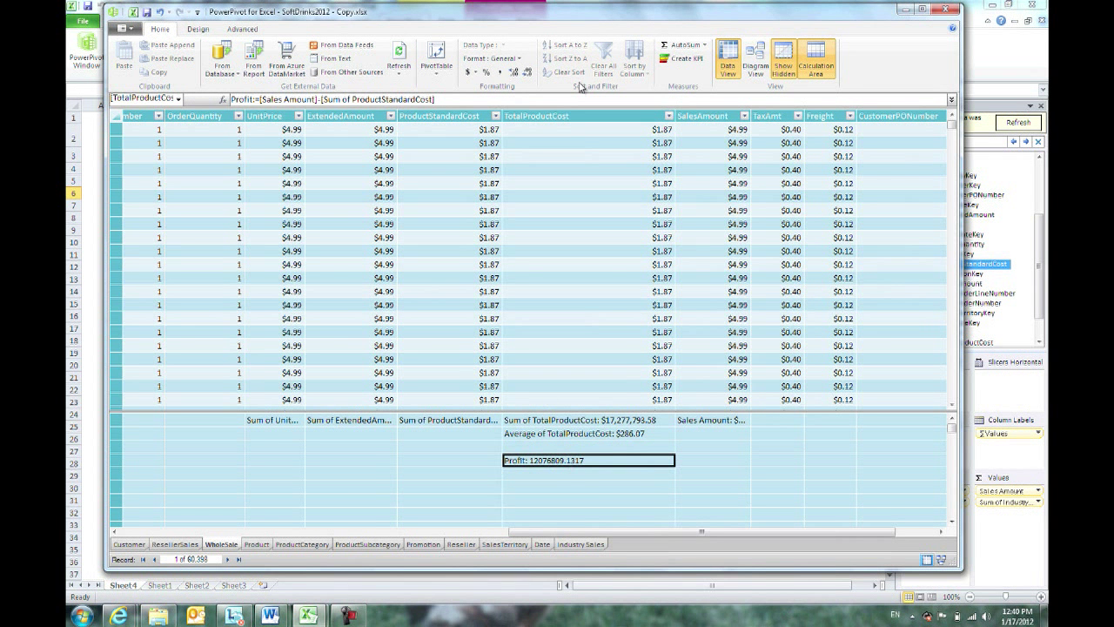
left_click(476, 77)
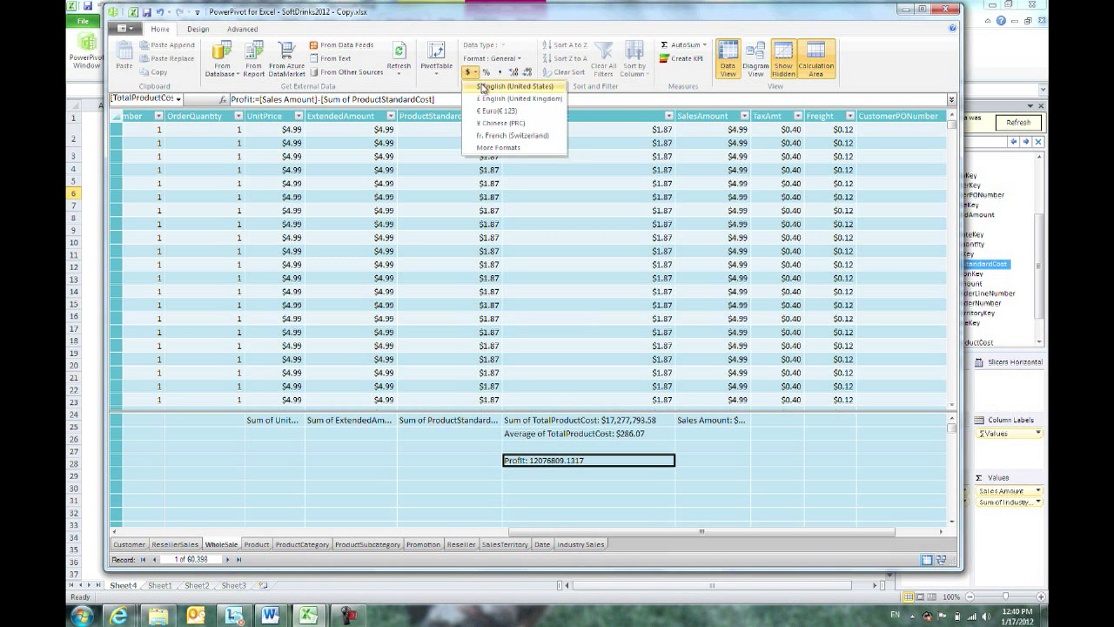
left_click(483, 90)
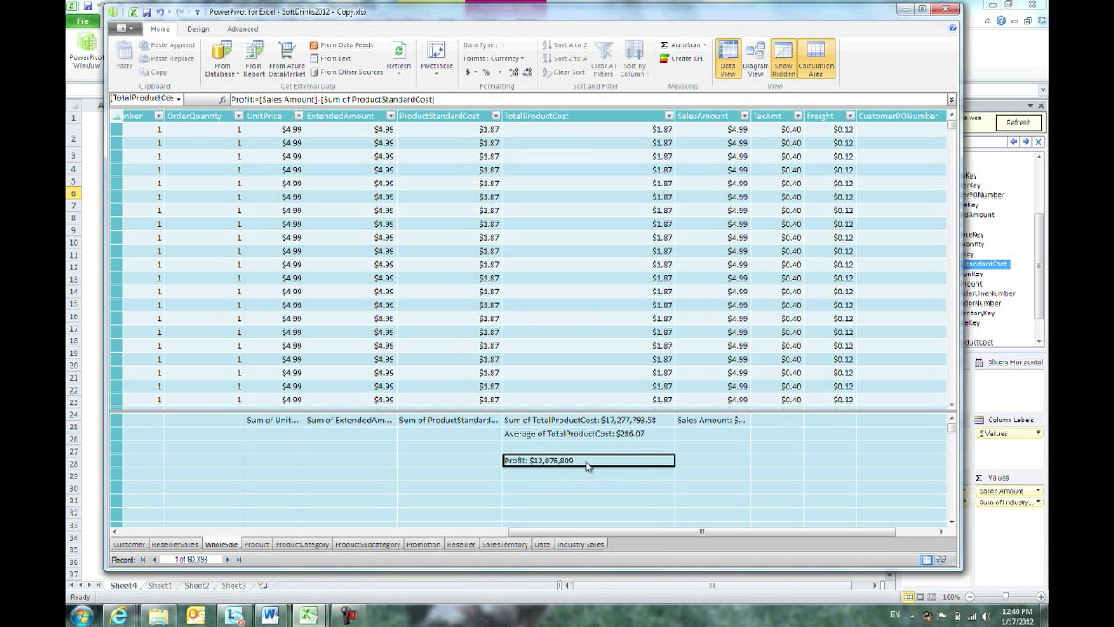
Step: Move the Profit measure to an empty calculation cell under OrderQuantity and widen that column
key("ctrl+c")
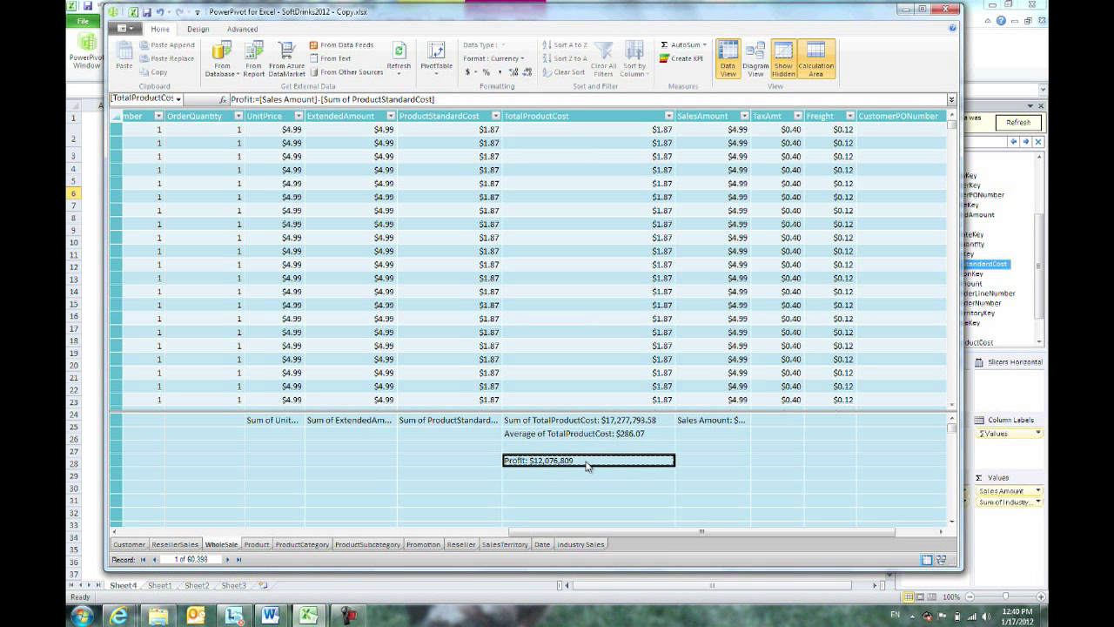
left_click(225, 460)
key("ctrl+v")
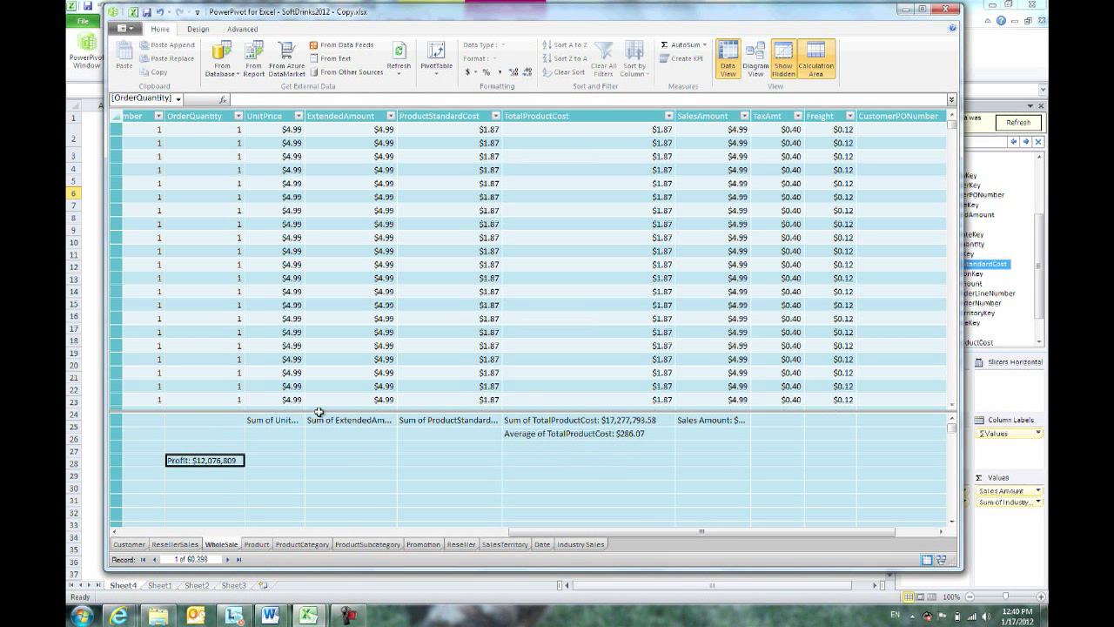
left_click_drag(244, 116, 271, 115)
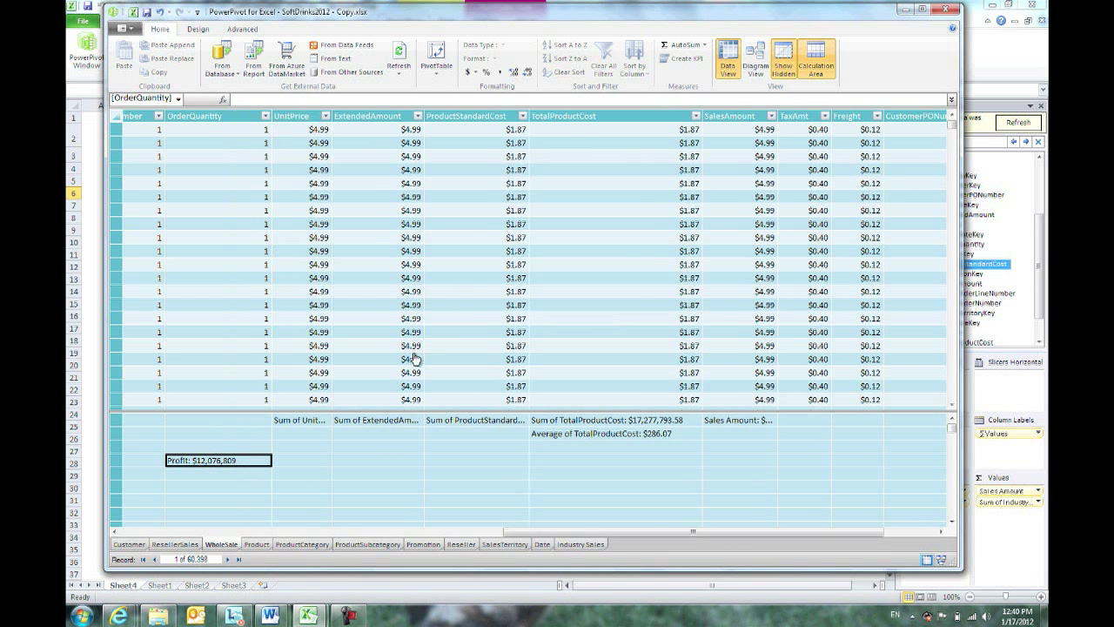
Step: Move the Sum of ProductStandardCost measure to the cell directly below Profit and widen the OrderQuantity column further
left_click(469, 421)
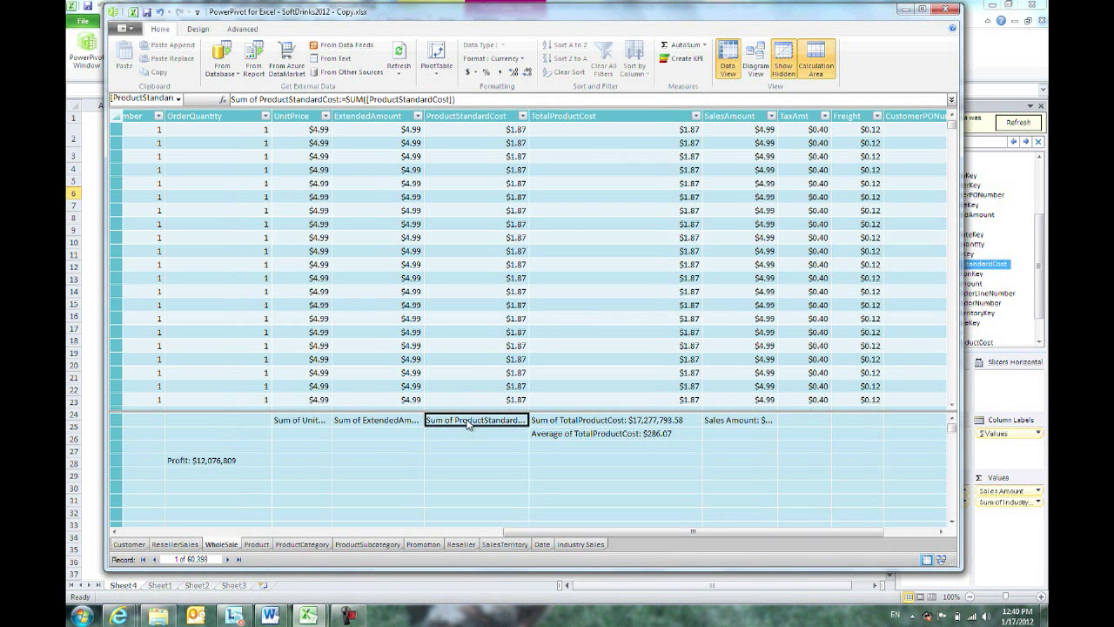
left_click_drag(468, 424, 193, 479)
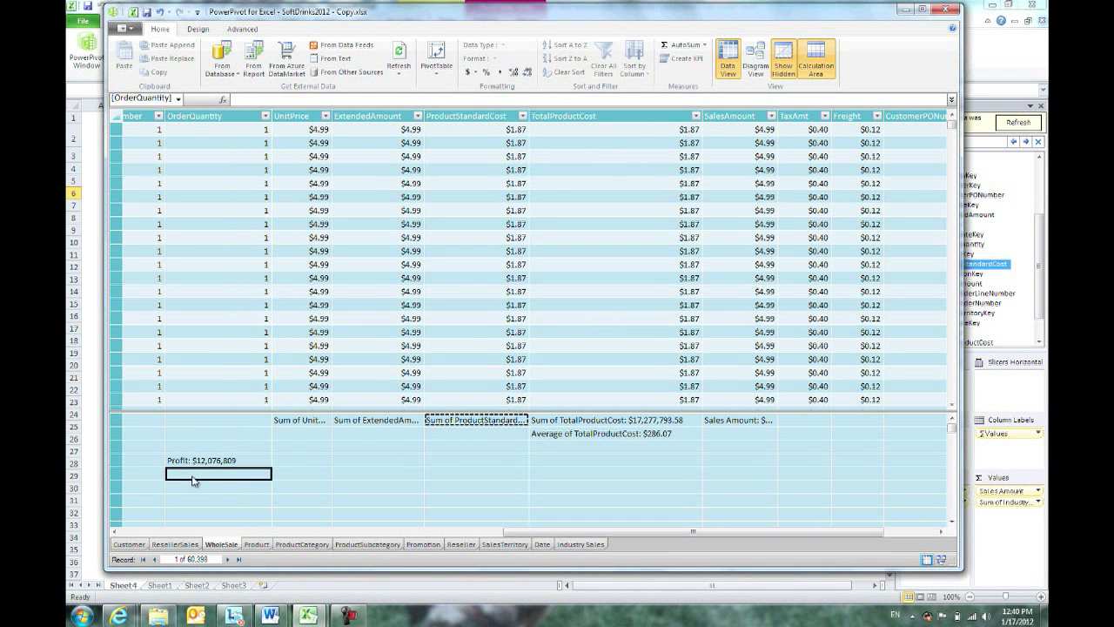
left_click_drag(269, 115, 309, 116)
Step: Enter the note "This is text" in the calculation cell directly above the Profit measure
left_click(253, 447)
type("This is")
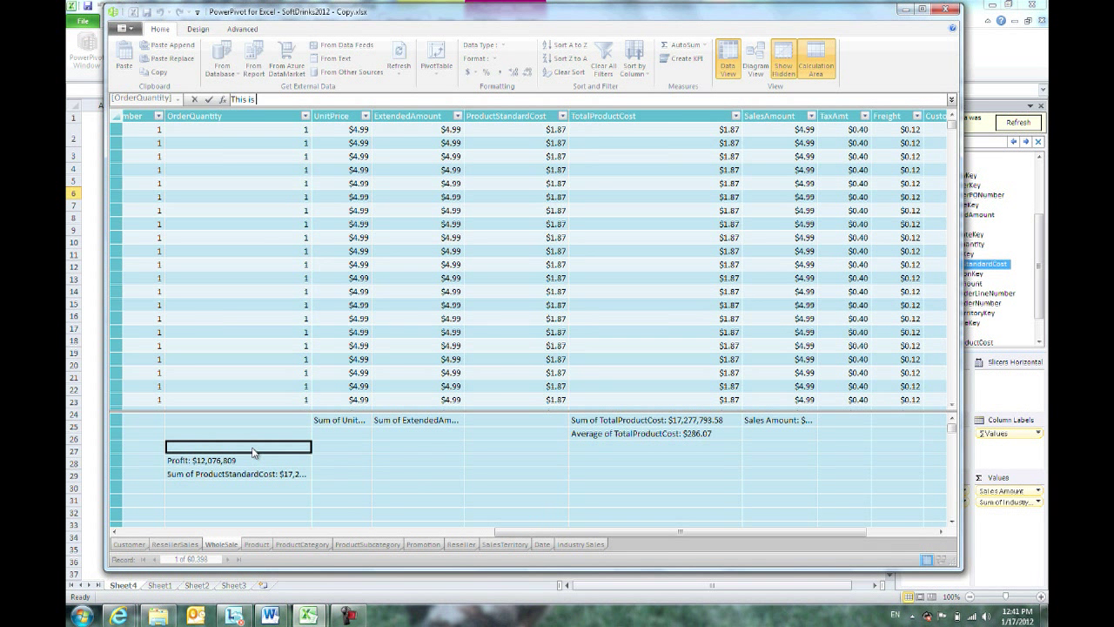
type(" text")
key("Return")
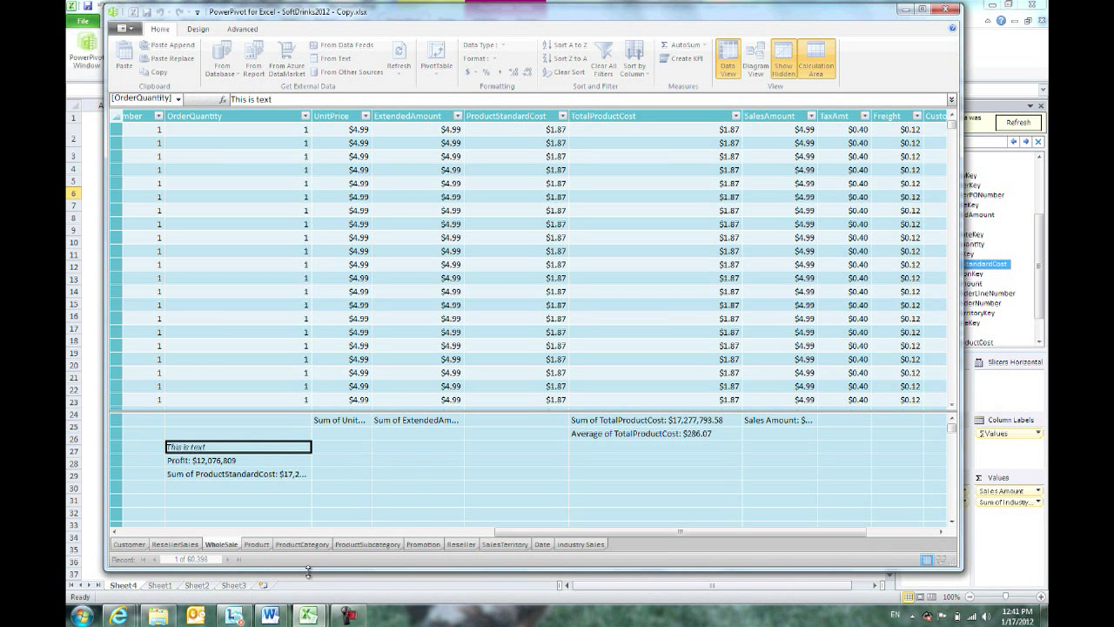
Step: Examine the note cell and the formulas of the Profit and Sum of ProductStandardCost measures grouped under OrderQuantity
left_click(224, 460)
left_click(225, 449)
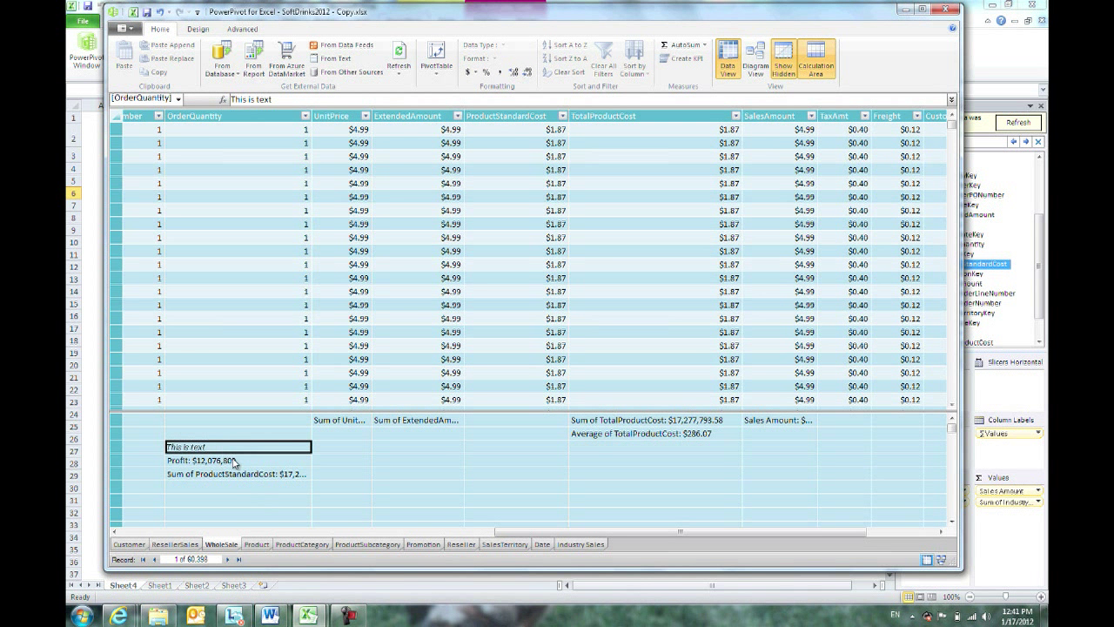
left_click(235, 461)
left_click(233, 451)
left_click(273, 460)
left_click(271, 475)
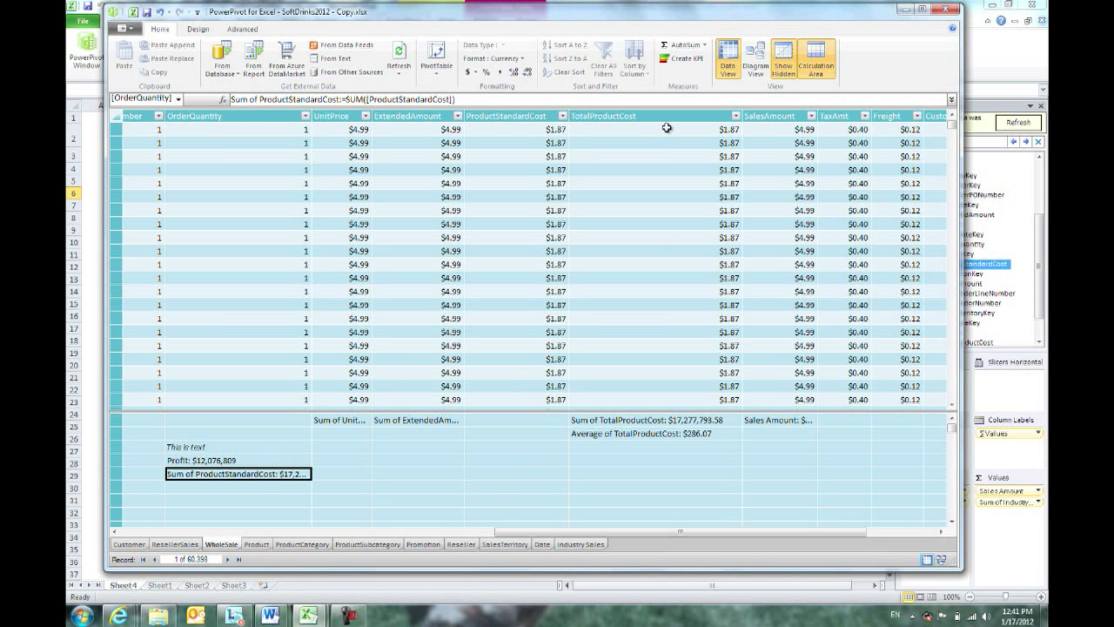
Step: Switch to the Excel workbook and refresh the PowerPivot field list with the modified model data
left_click(135, 14)
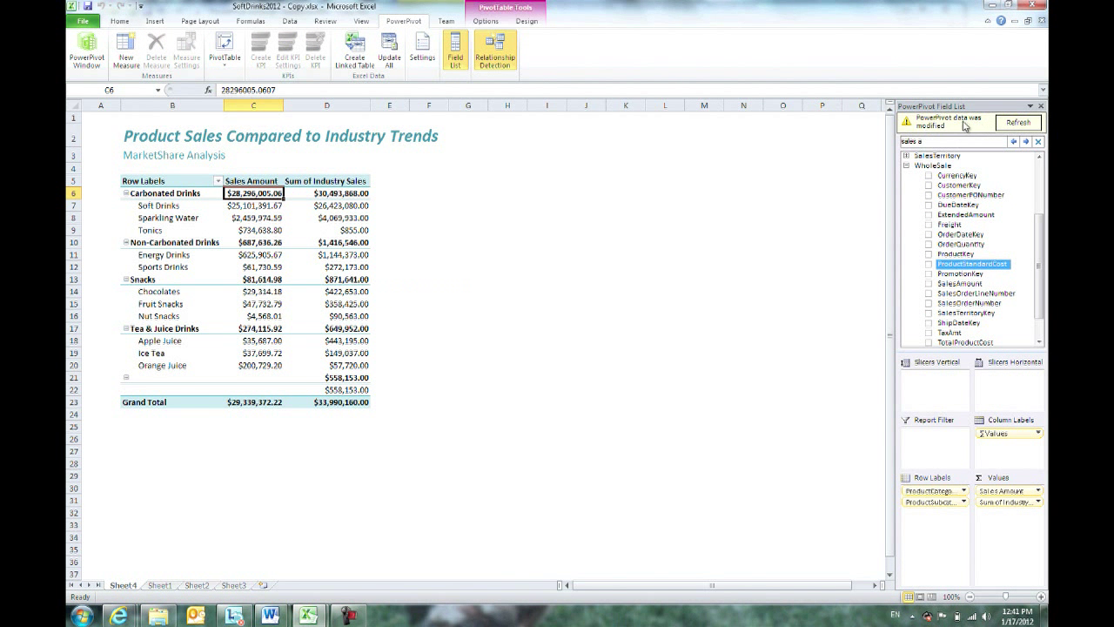
left_click(1018, 122)
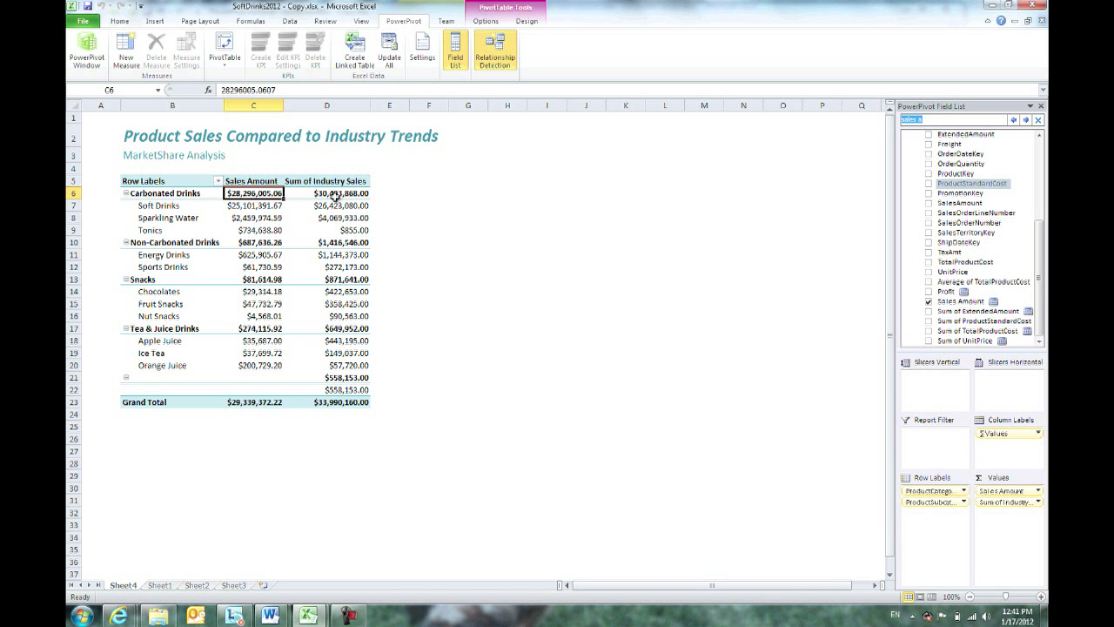
Step: Compare the Sales Amount and Sum of Industry Sales values for Carbonated Drinks in the PivotTable
mouse_move(335, 197)
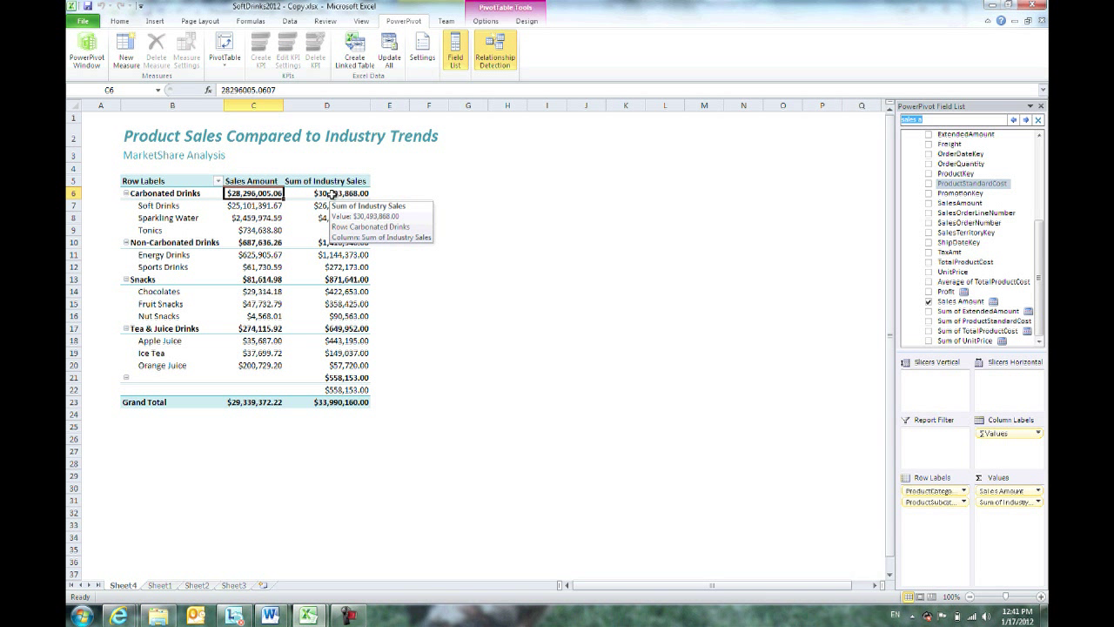
left_click(250, 194)
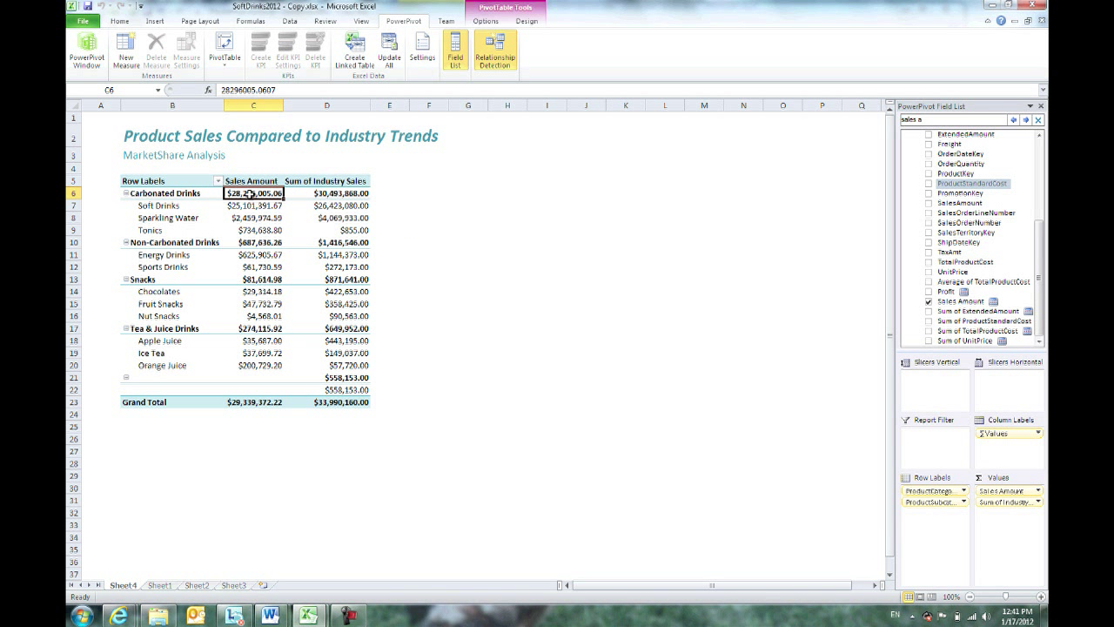
left_click(310, 193)
left_click(261, 193)
left_click(333, 193)
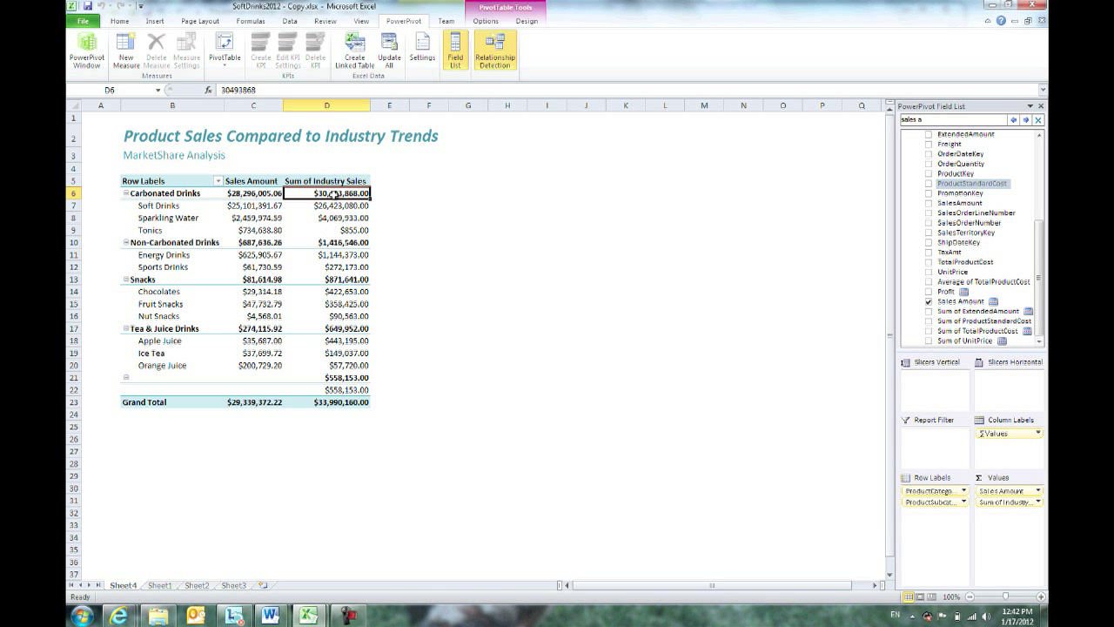
left_click(263, 190)
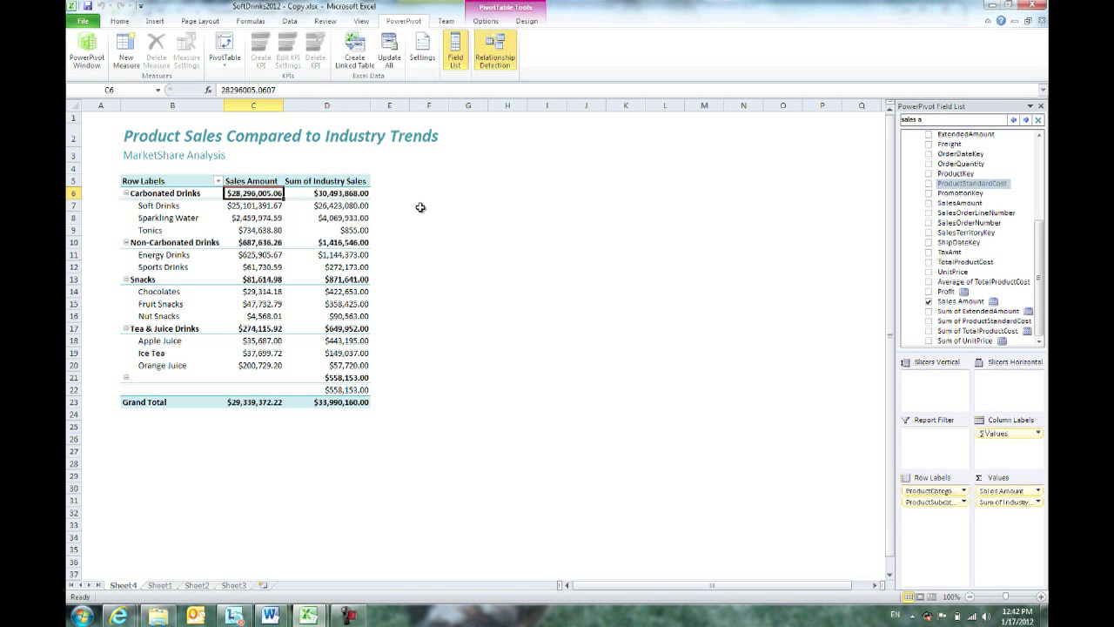
key("Return")
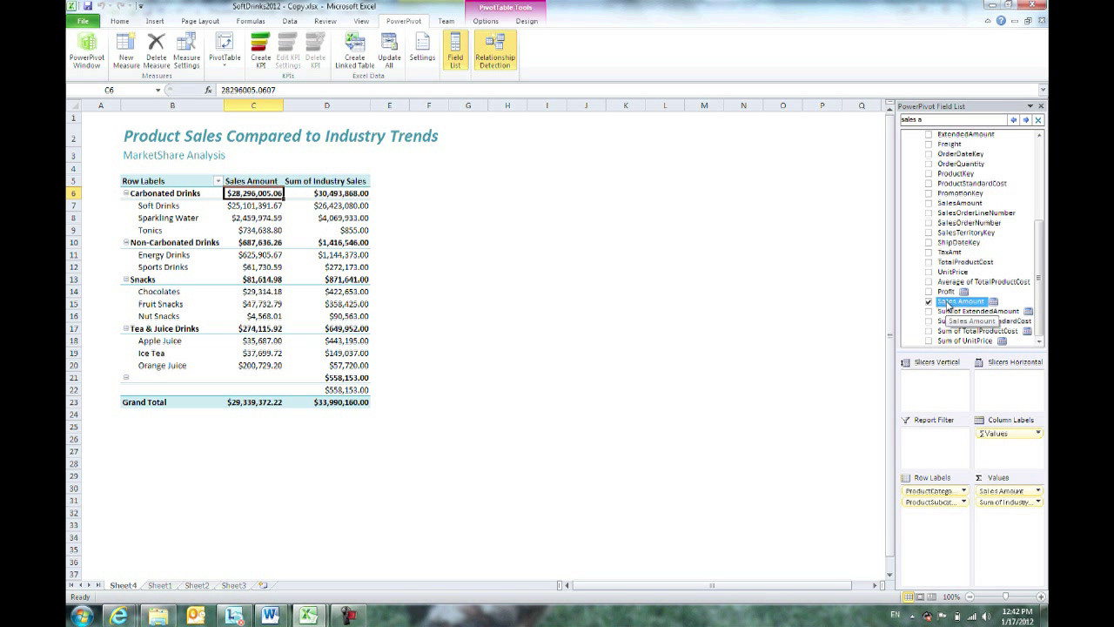
right_click(948, 305)
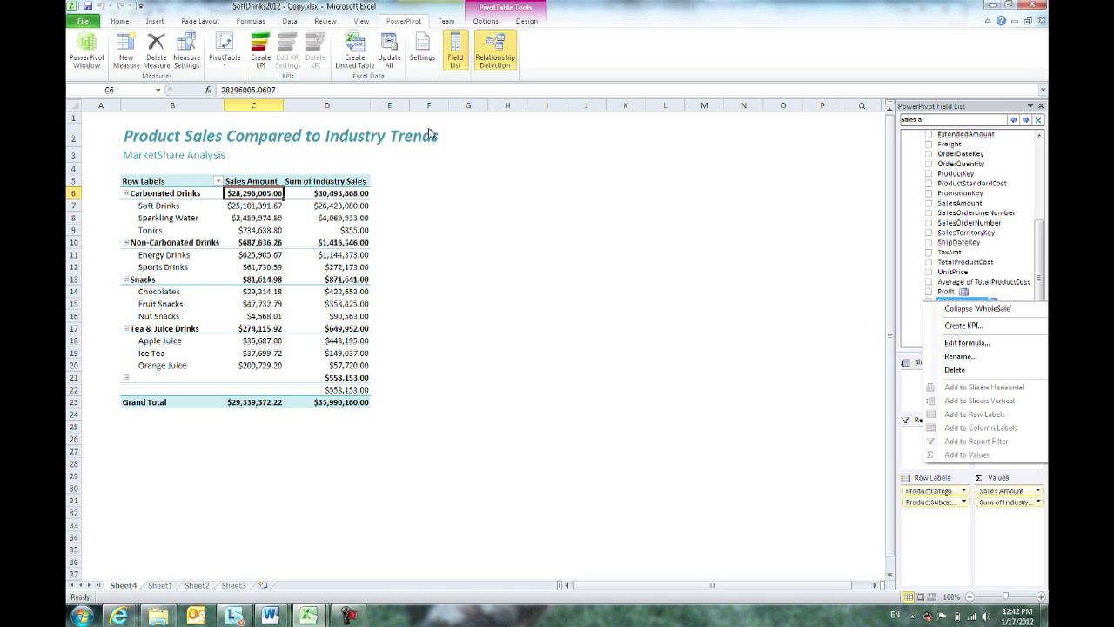
left_click(961, 327)
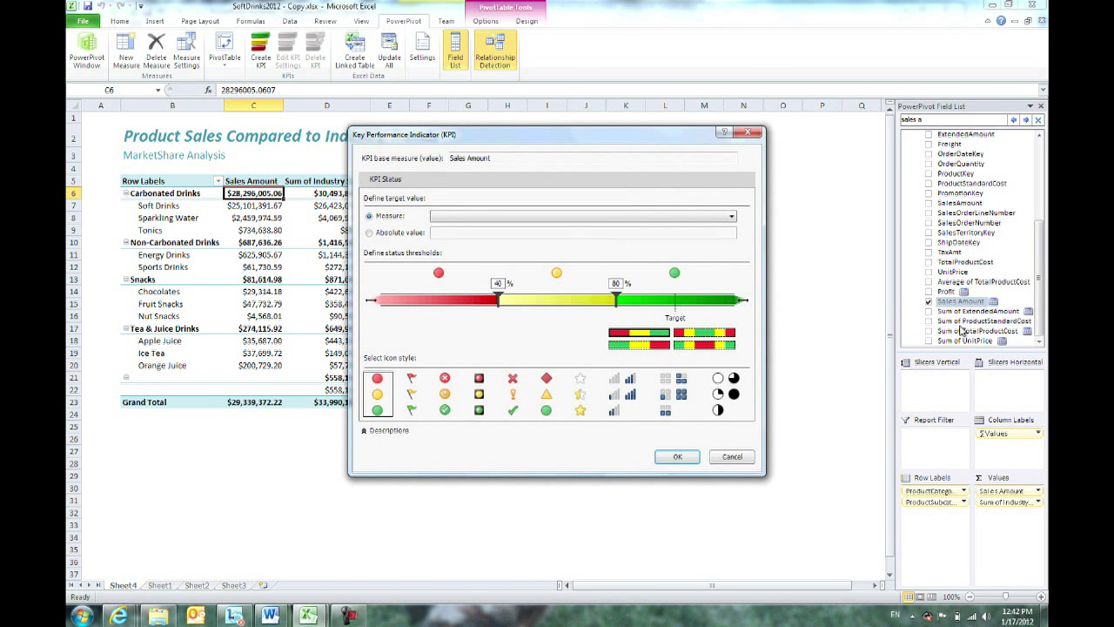
left_click_drag(528, 139, 527, 162)
left_click(587, 161)
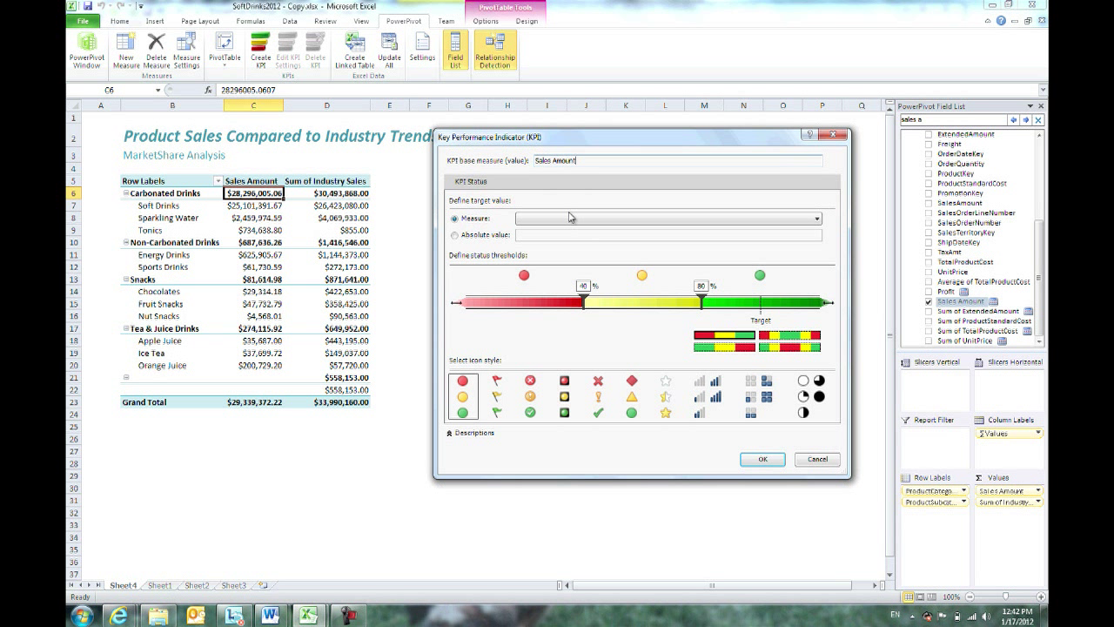
left_click(565, 220)
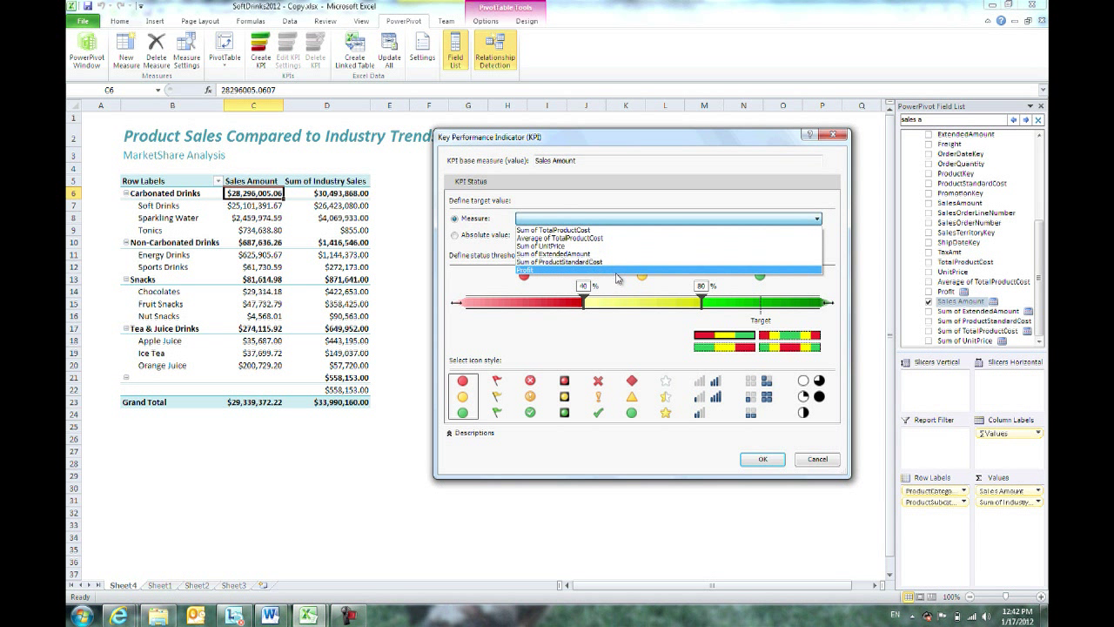
left_click(611, 221)
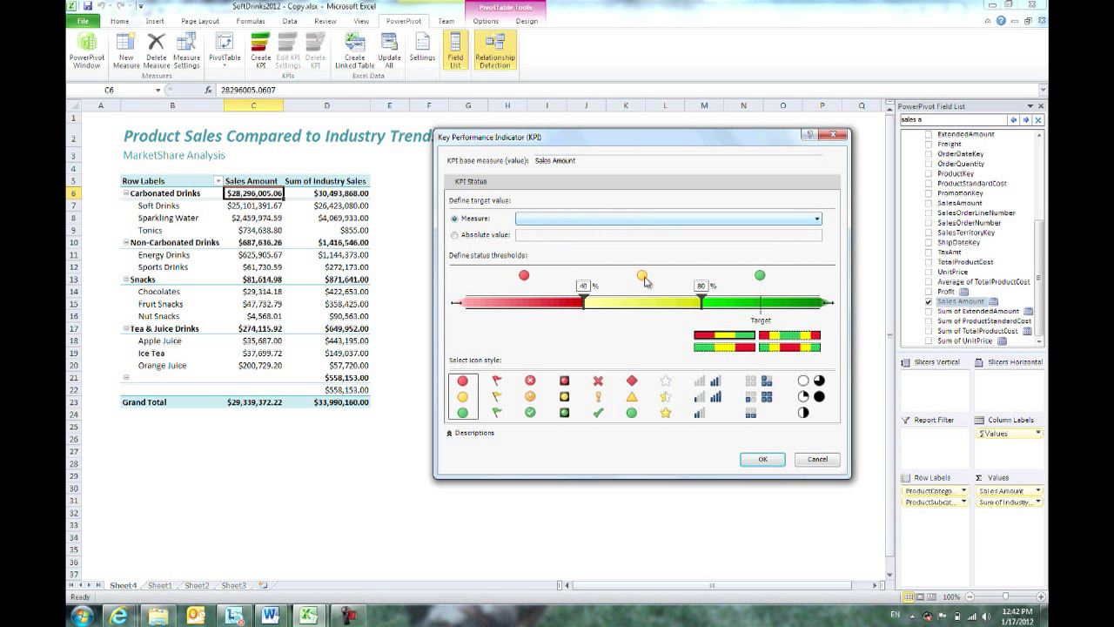
left_click(816, 460)
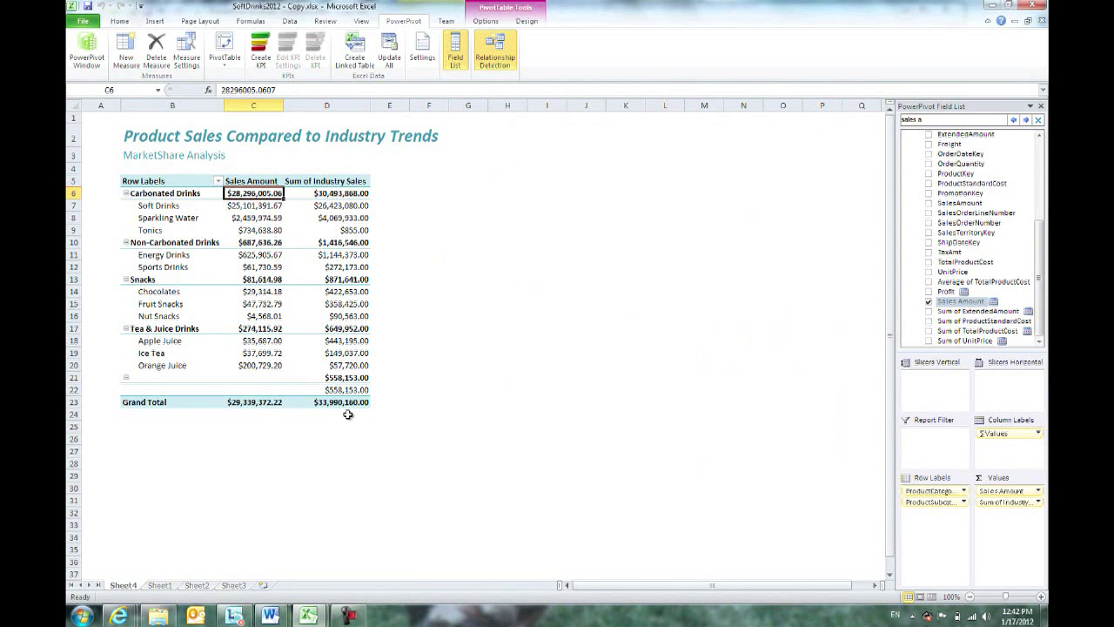
Step: Switch to the PowerPivot window and create a sum measure for the Industry Sales column of the Industry Sales table
left_click(86, 52)
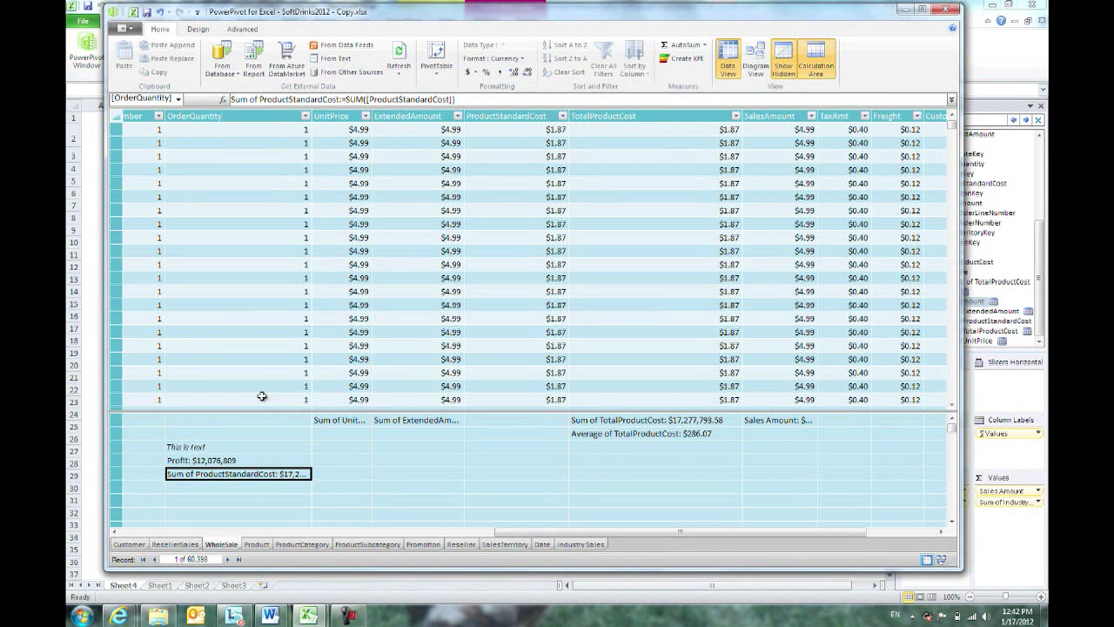
left_click(585, 546)
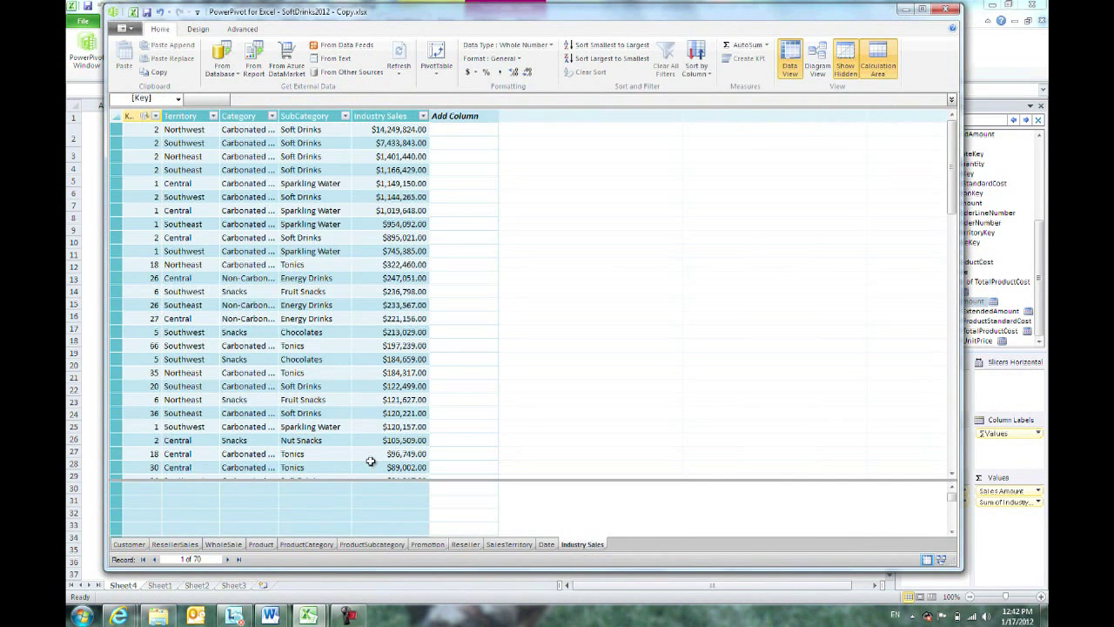
left_click(393, 185)
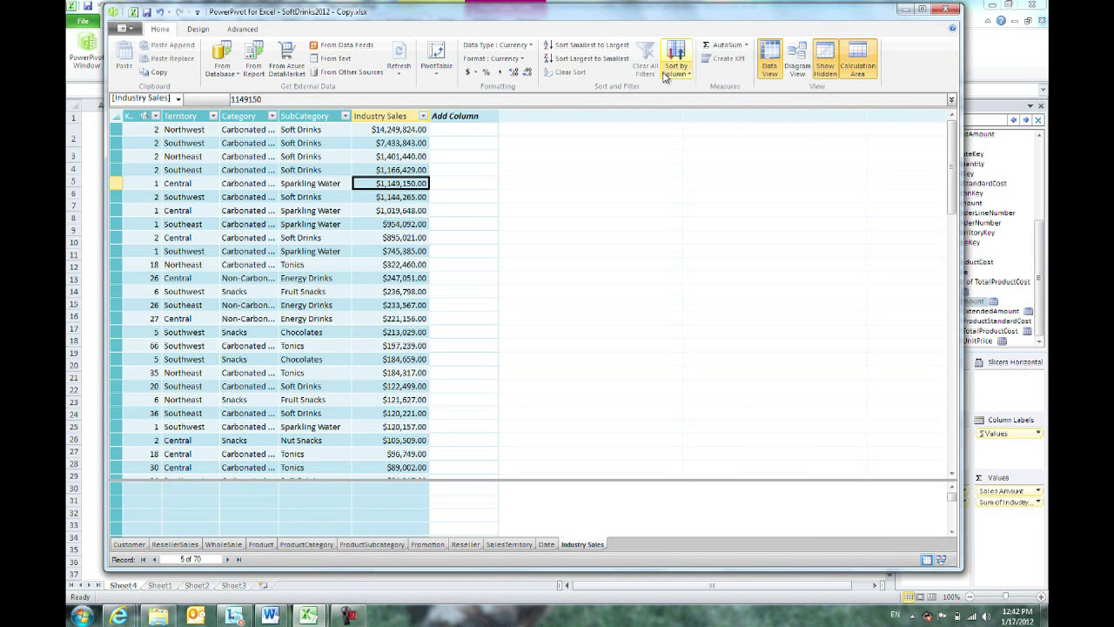
left_click(735, 46)
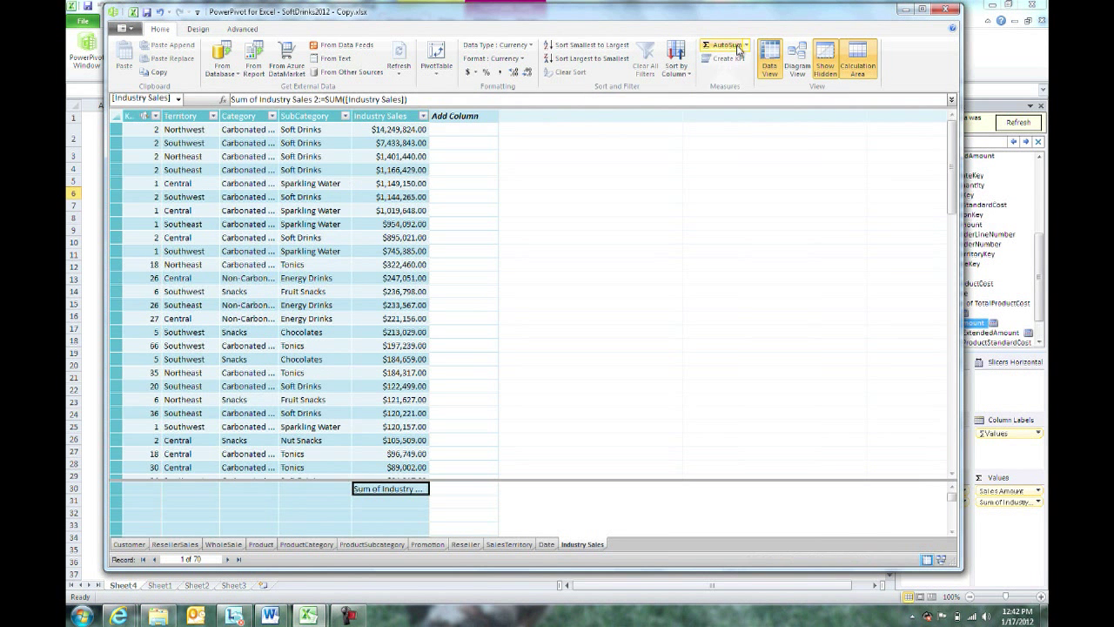
Step: Rename the new sum measure of the Industry Sales column as IndustrySales
left_click(323, 99)
key("BackSpace")
key("BackSpace")
left_click(290, 100)
key("BackSpace")
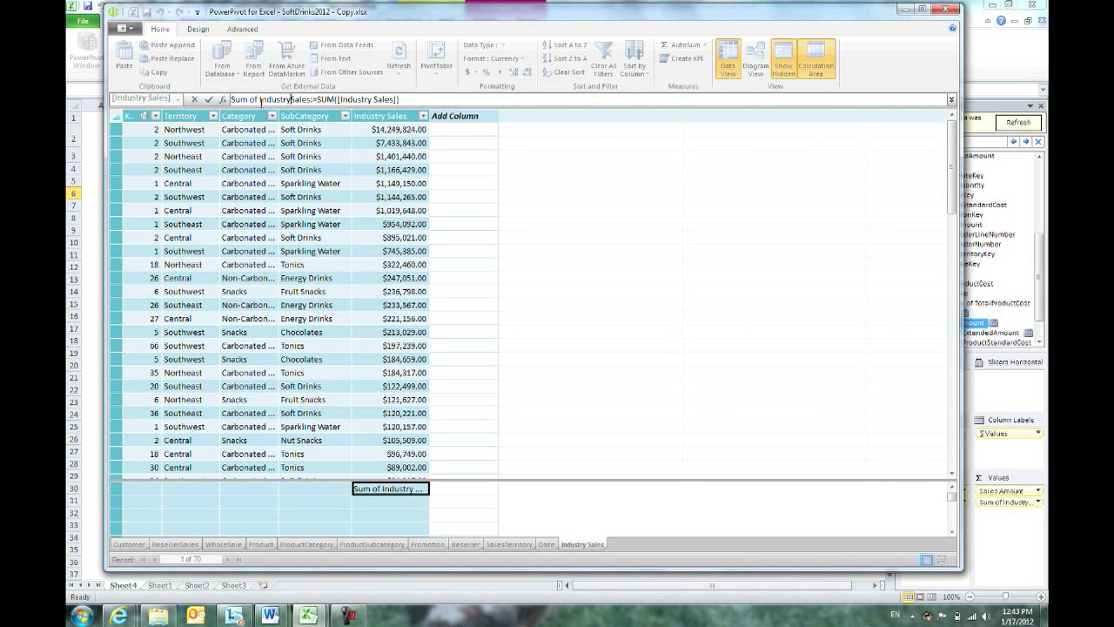
left_click_drag(260, 100, 223, 99)
key("BackSpace")
key("Return")
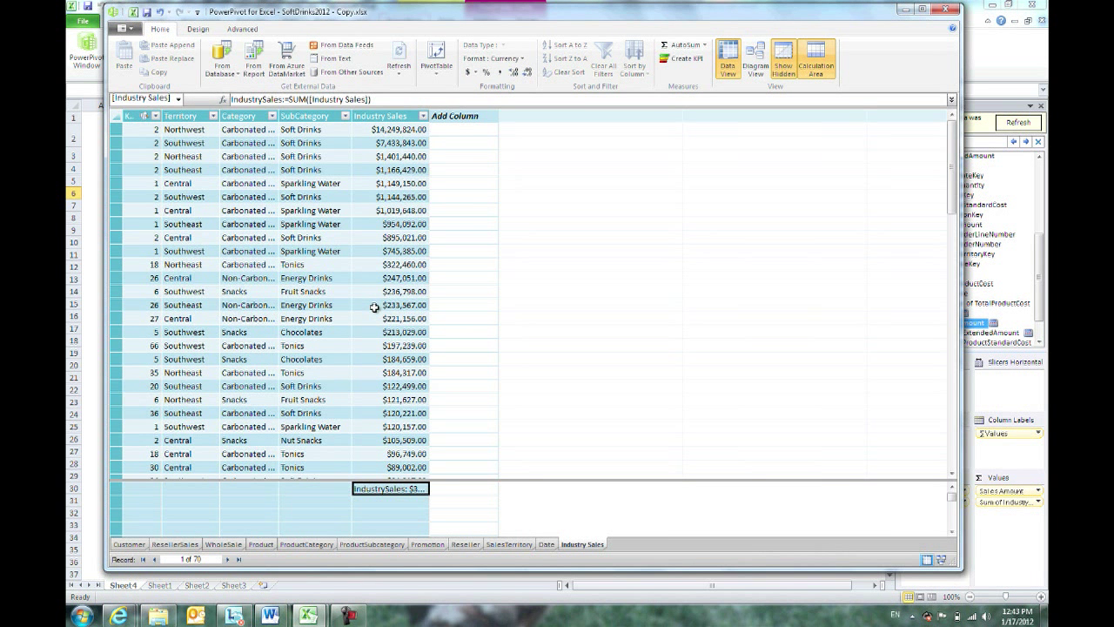
Step: Switch to Excel, refresh the PowerPivot field list and start a KPI on Sales Amount with the IndustrySales measure as its target
left_click(132, 11)
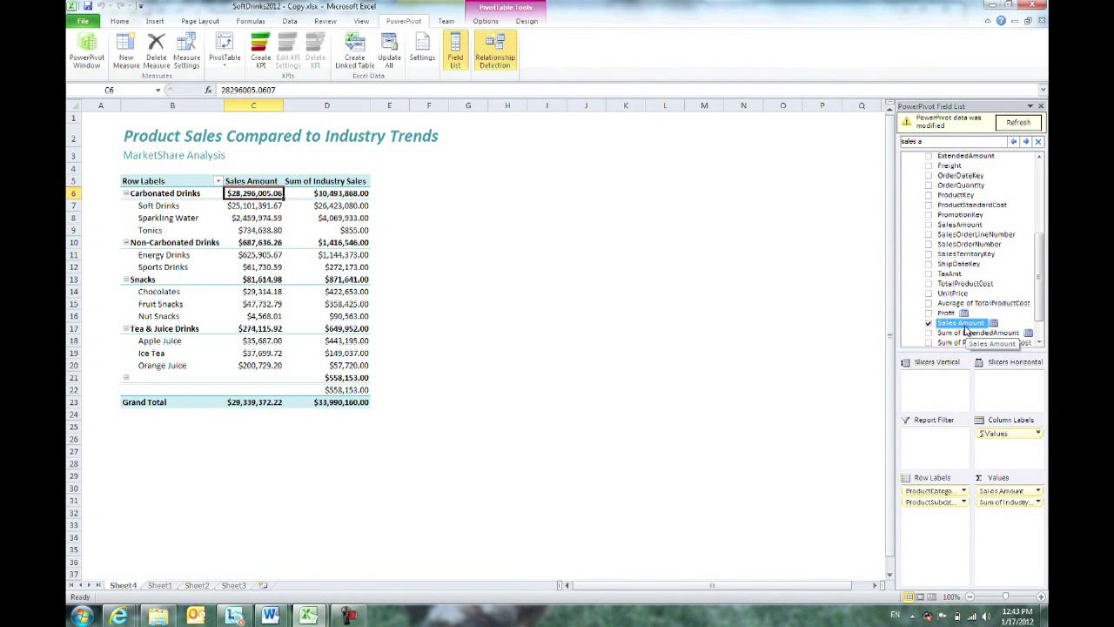
left_click(1018, 122)
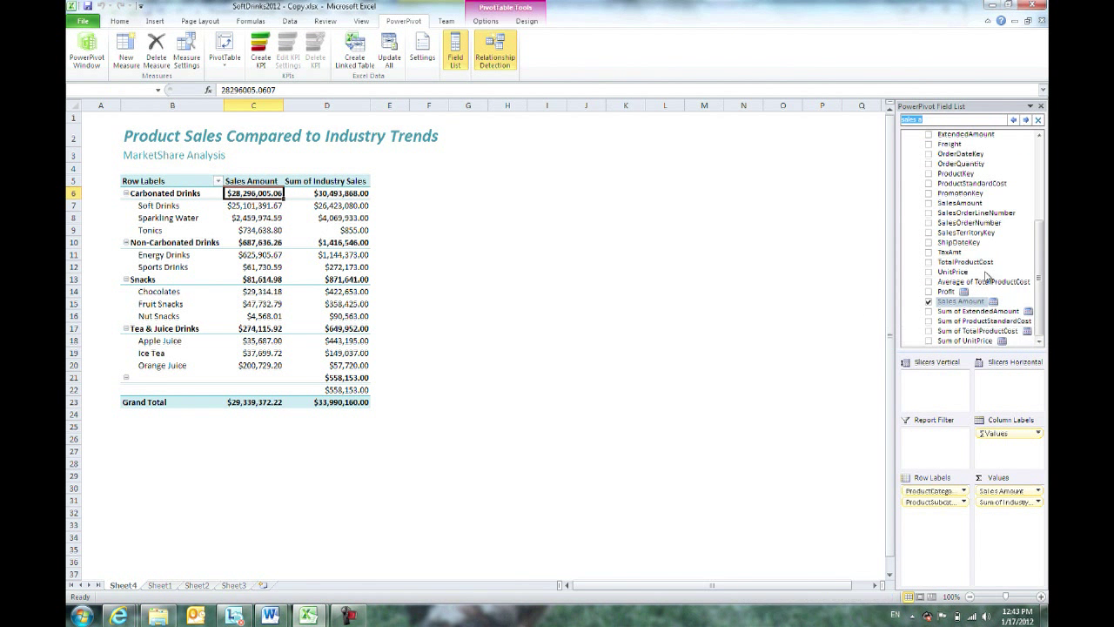
right_click(973, 302)
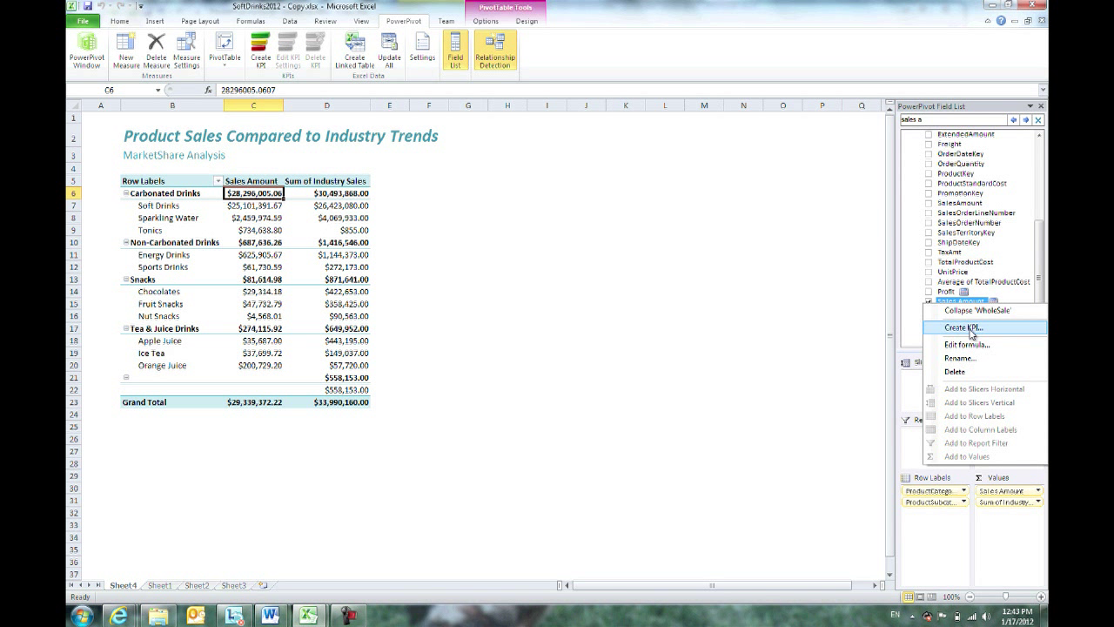
left_click(966, 327)
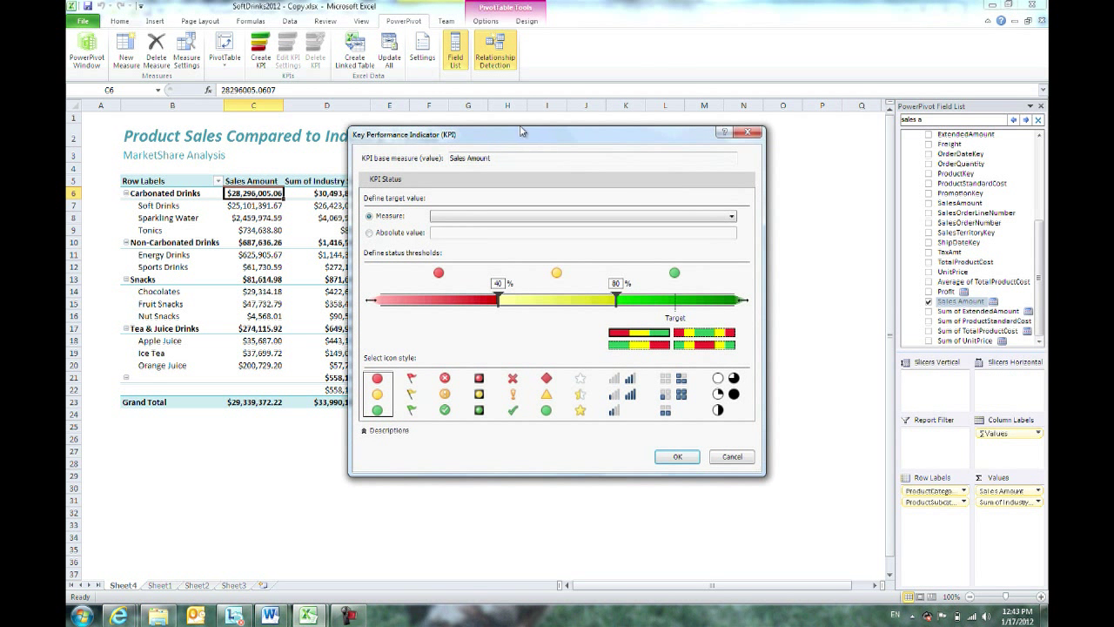
left_click(500, 217)
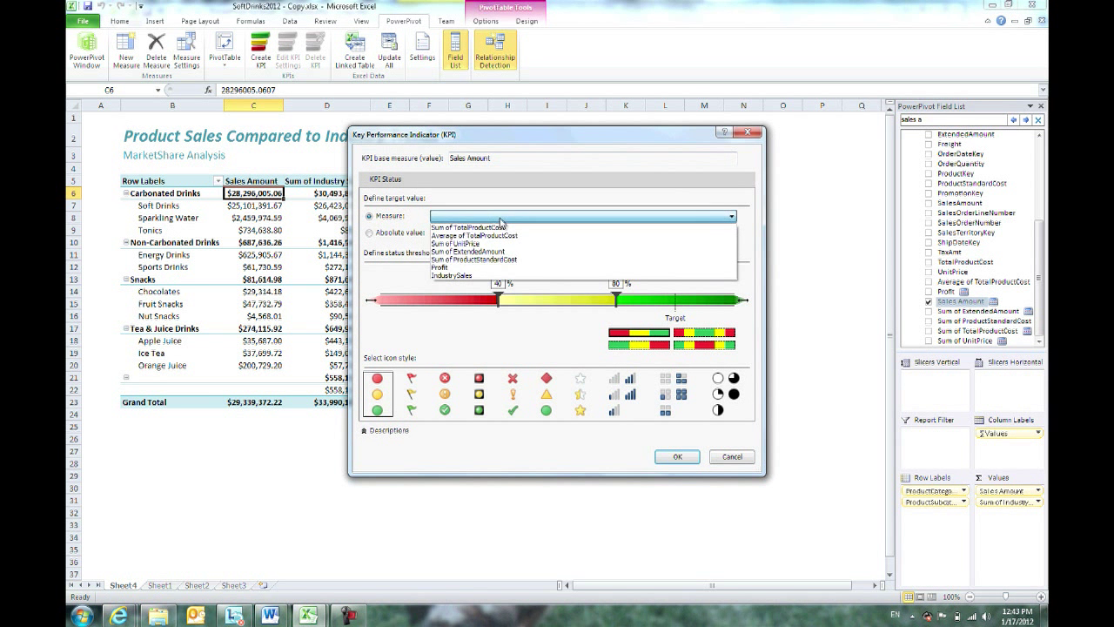
left_click(495, 277)
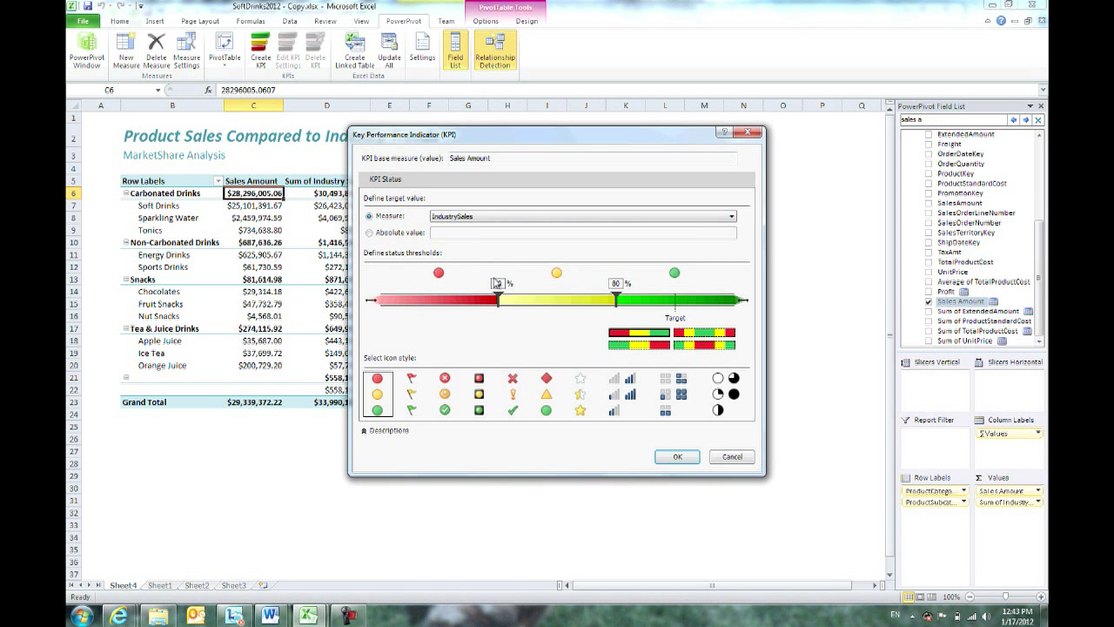
left_click_drag(507, 158, 451, 159)
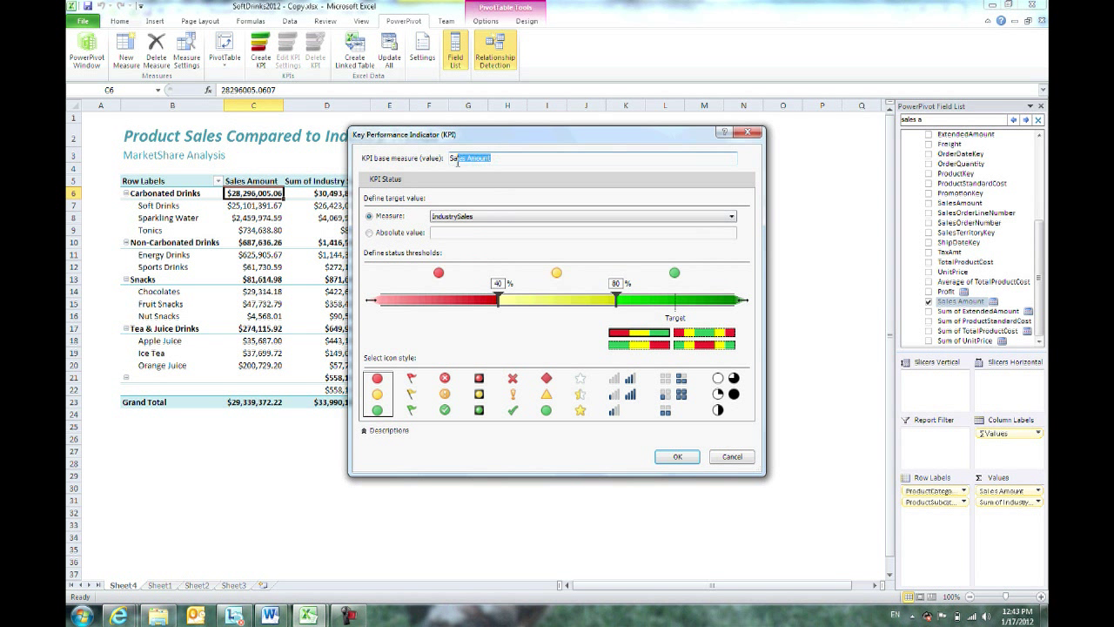
left_click(485, 223)
left_click(485, 224)
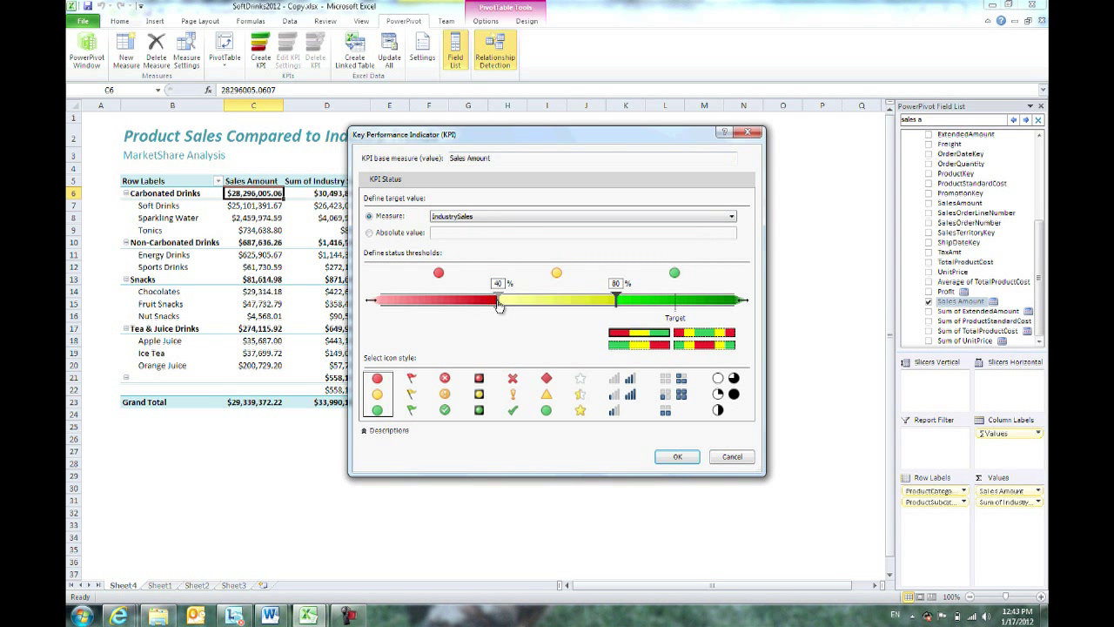
Step: Try a lower status threshold of 34.6% and the reversed and centered color patterns for the KPI
mouse_move(499, 302)
left_mouse_down()
mouse_move(458, 302)
mouse_move(500, 304)
mouse_move(485, 303)
left_mouse_up()
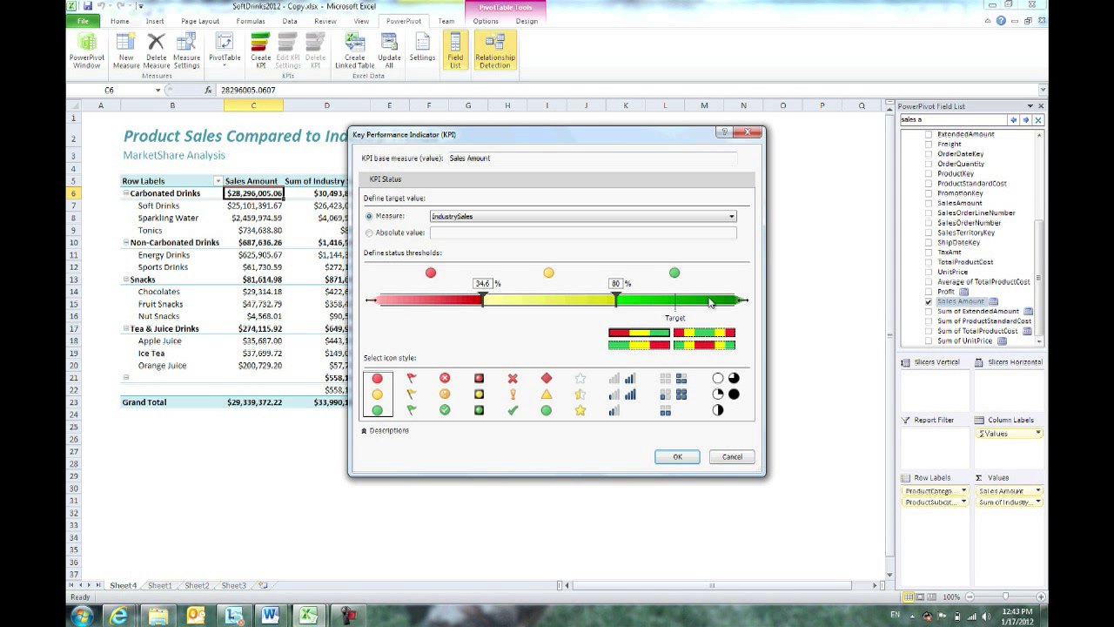
left_click(644, 346)
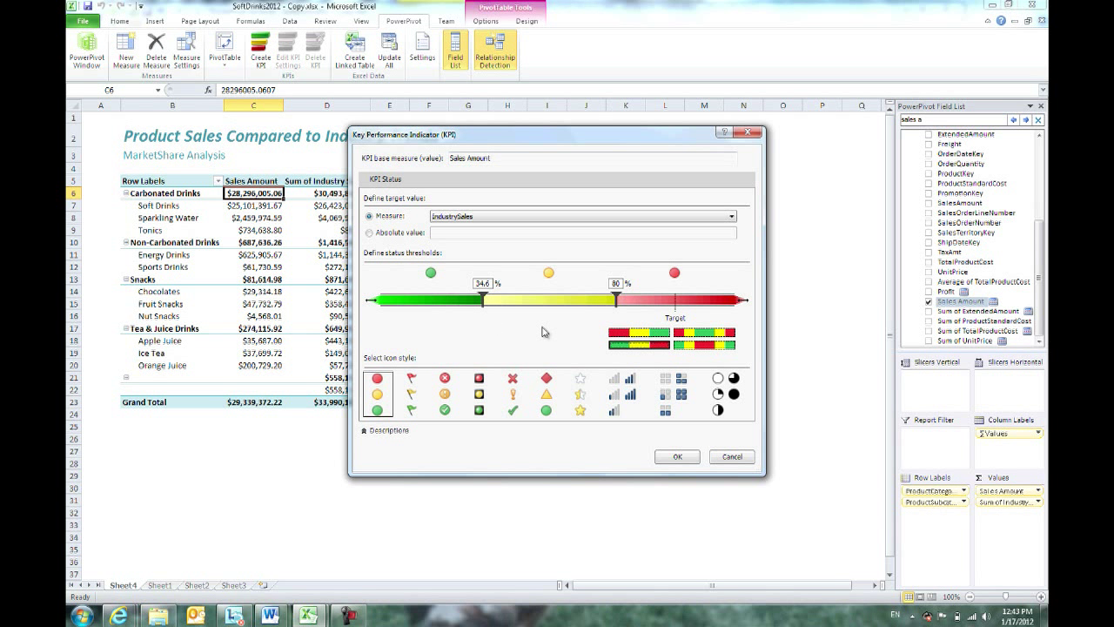
left_click(700, 336)
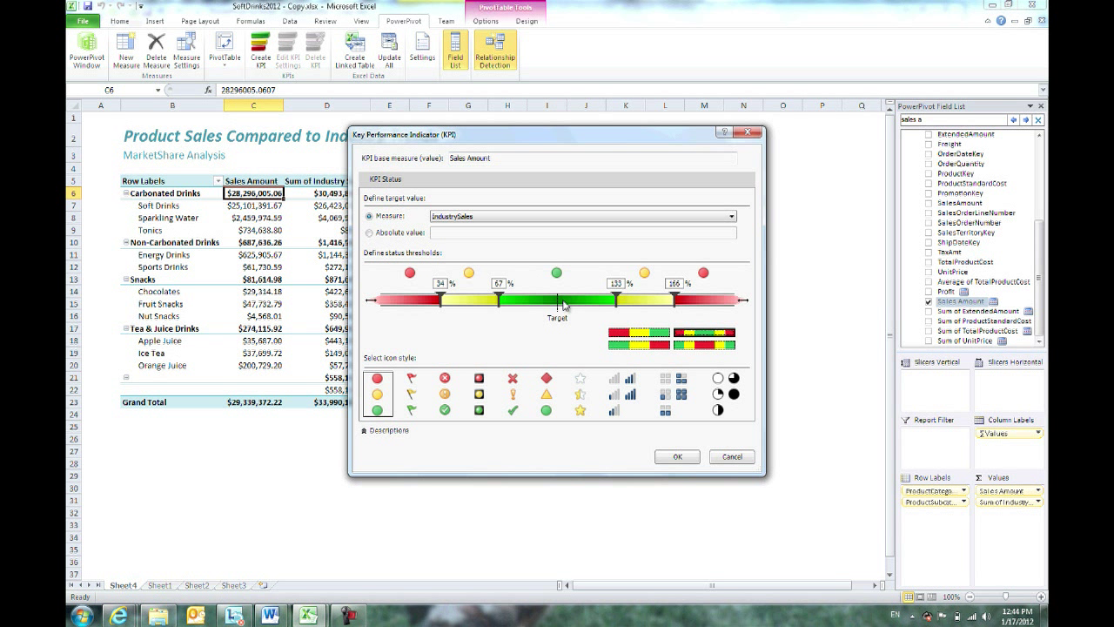
left_click(648, 334)
Step: Compare several KPI icon styles and choose the set with red diamond, yellow triangle and green circle
left_click(445, 397)
left_click(478, 396)
left_click(511, 398)
left_click(549, 398)
left_click(622, 393)
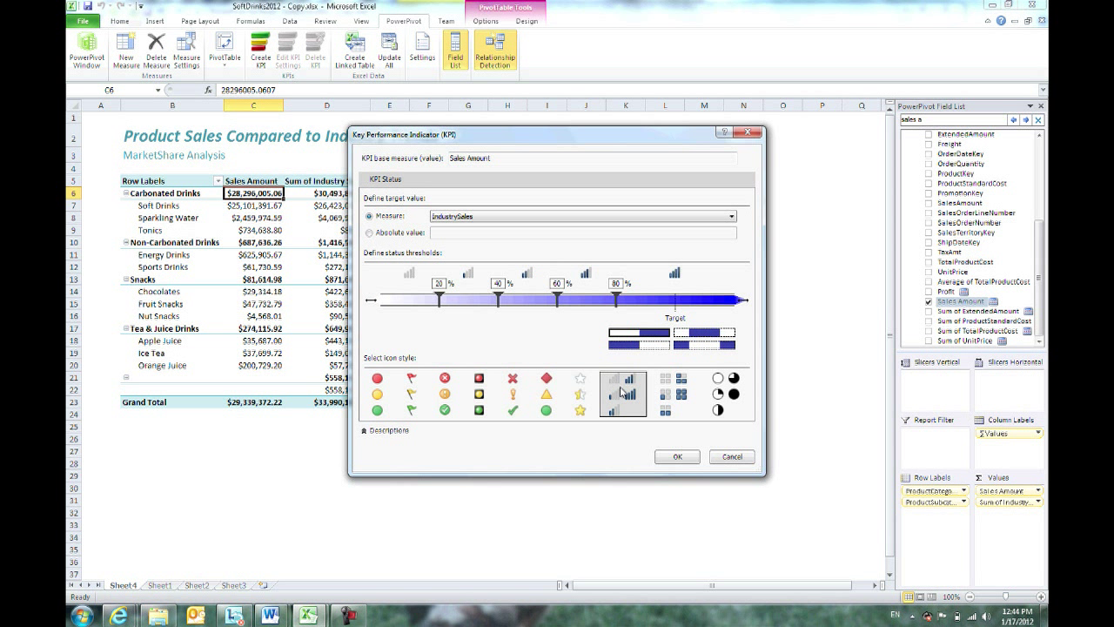
left_click(550, 398)
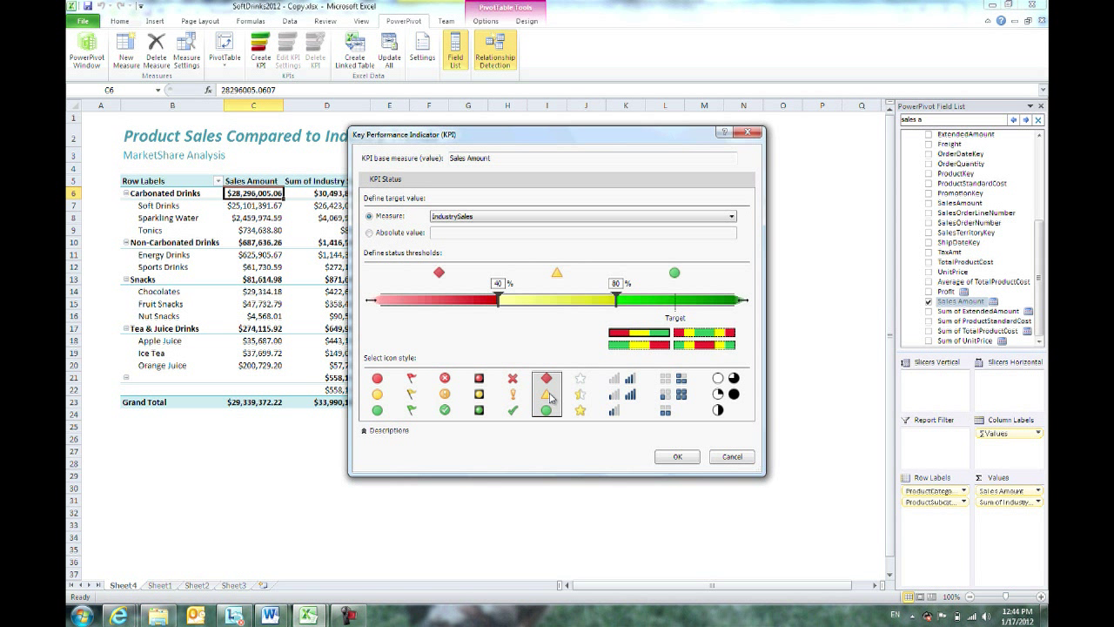
Step: Set the KPI status thresholds to 30% and 60% and create the KPI
left_click(501, 302)
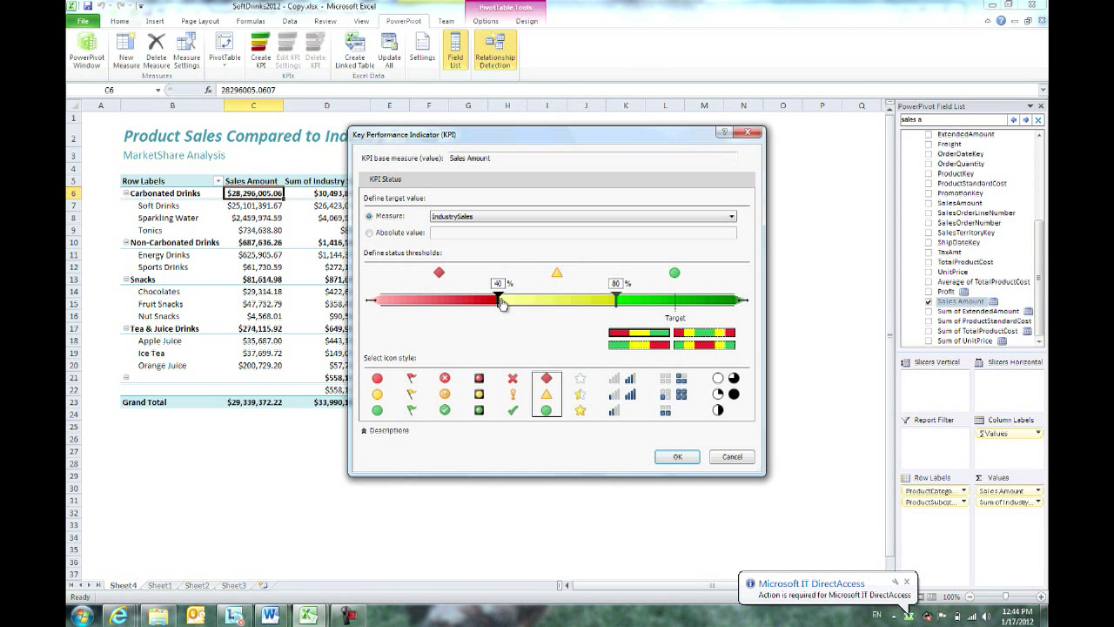
left_click_drag(501, 302, 469, 307)
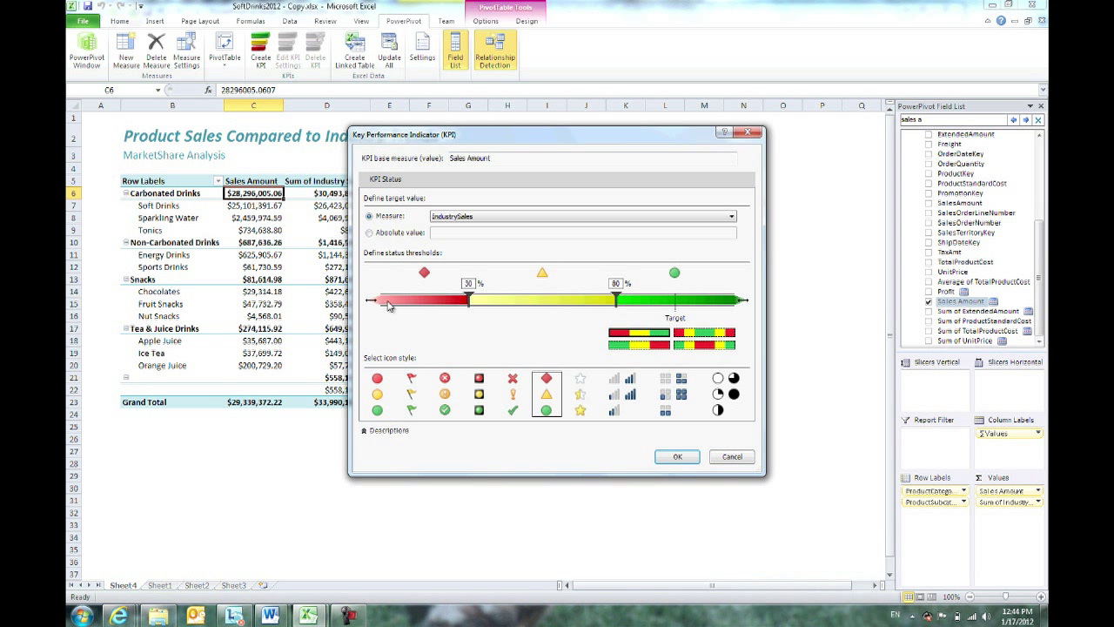
left_click(616, 299)
type("60")
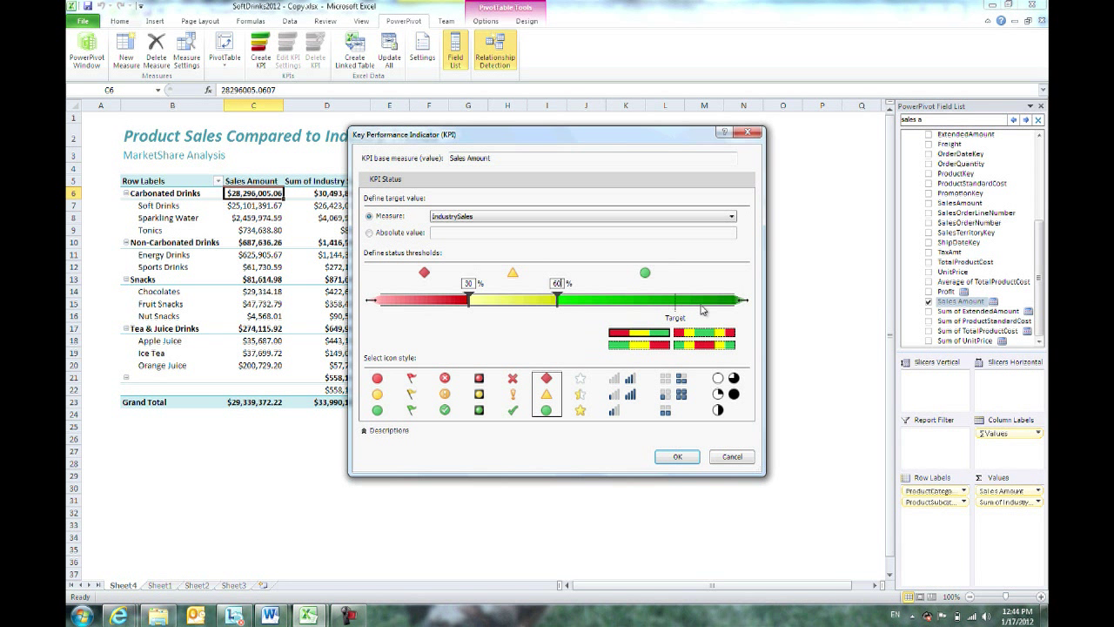
left_click(676, 457)
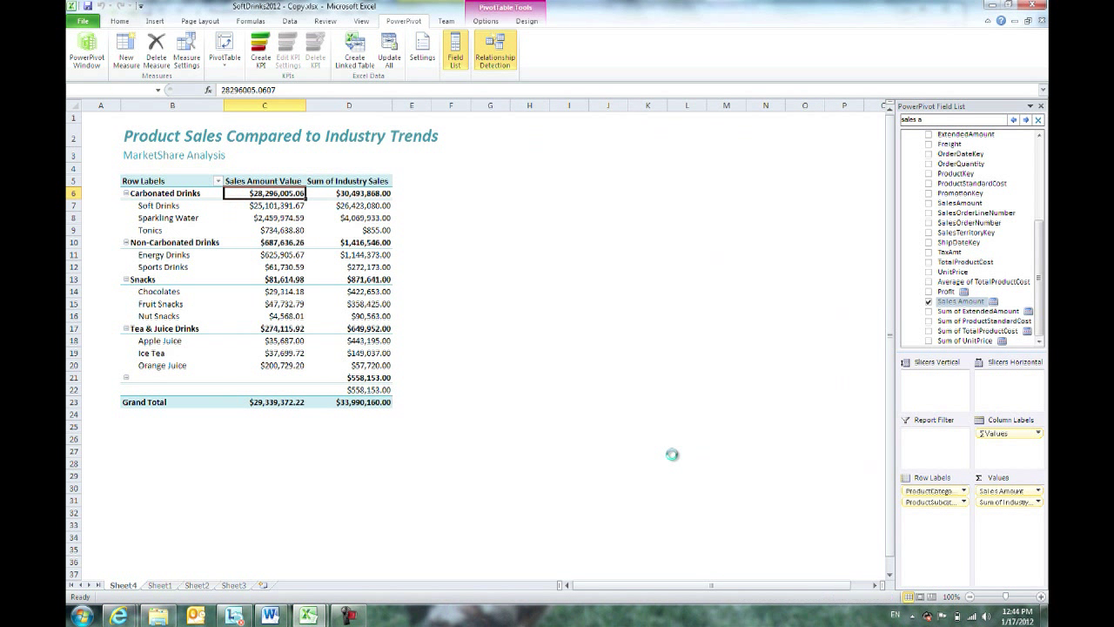
Step: Shorten the Sales Amount Status column heading in the PivotTable to Status
left_click(347, 180)
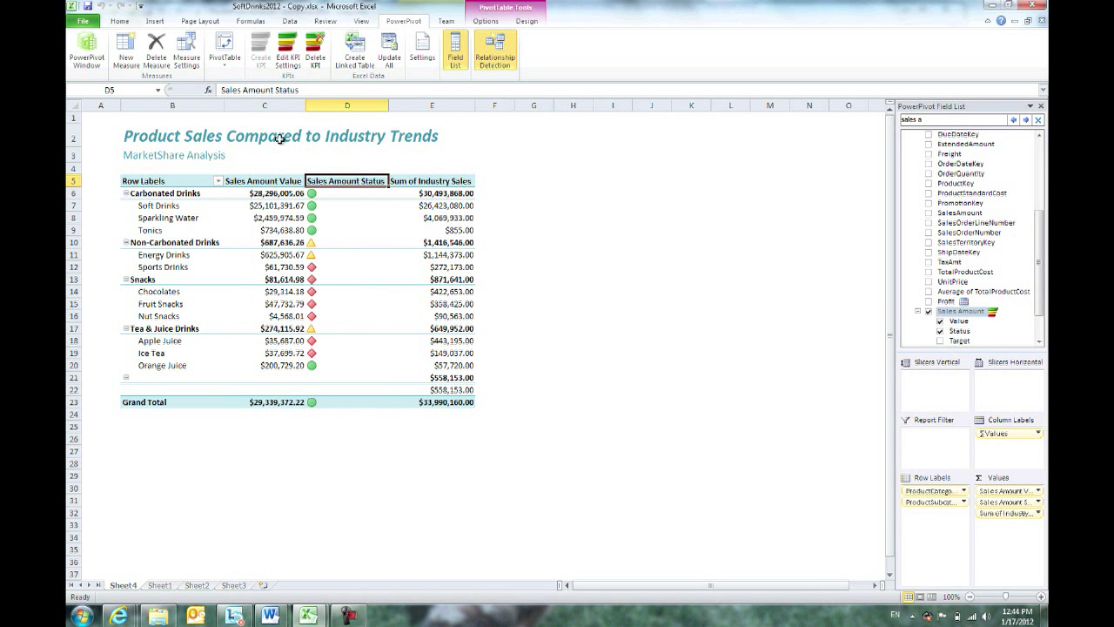
left_click_drag(275, 89, 209, 93)
key("BackSpace")
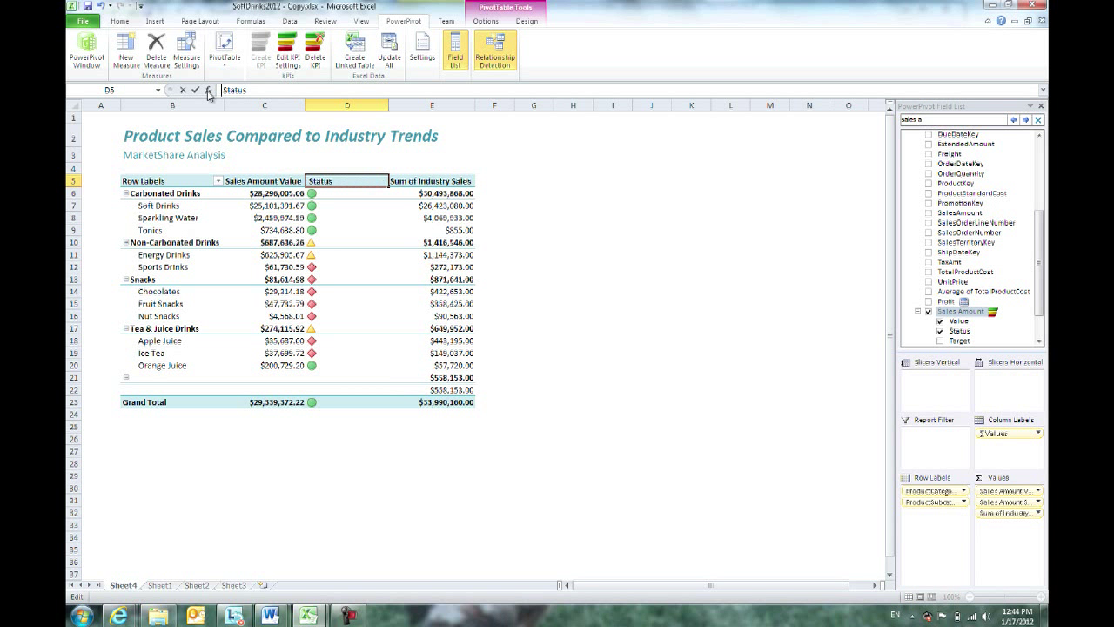
key("Return")
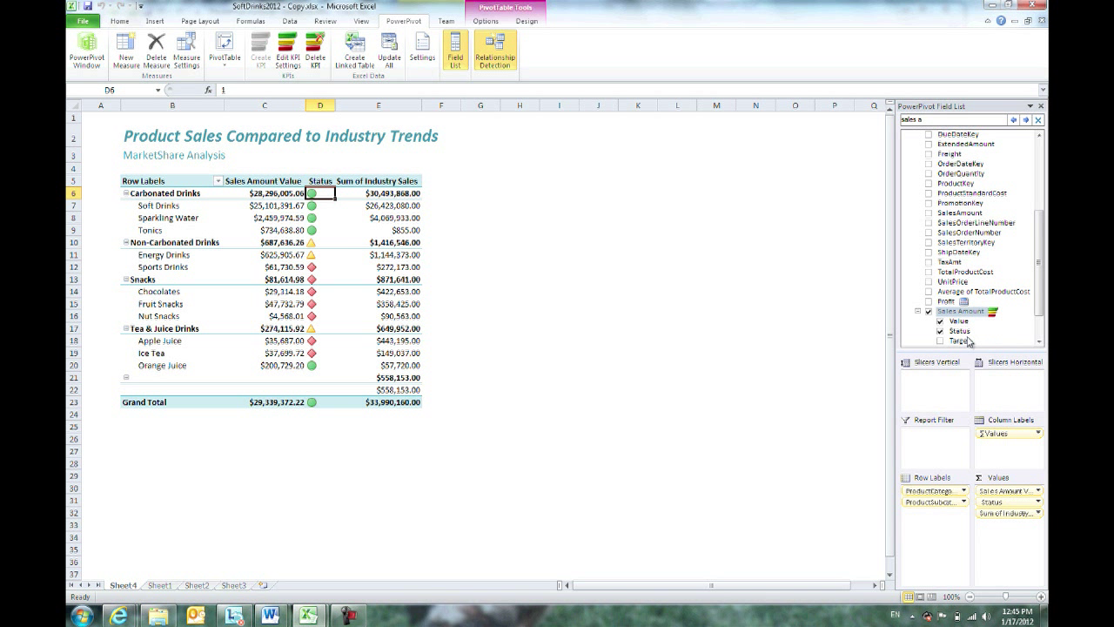
Step: Remove the KPI's Status field from the PivotTable, then add it back between Sales Amount Value and Sum of Industry Sales
left_click(940, 333)
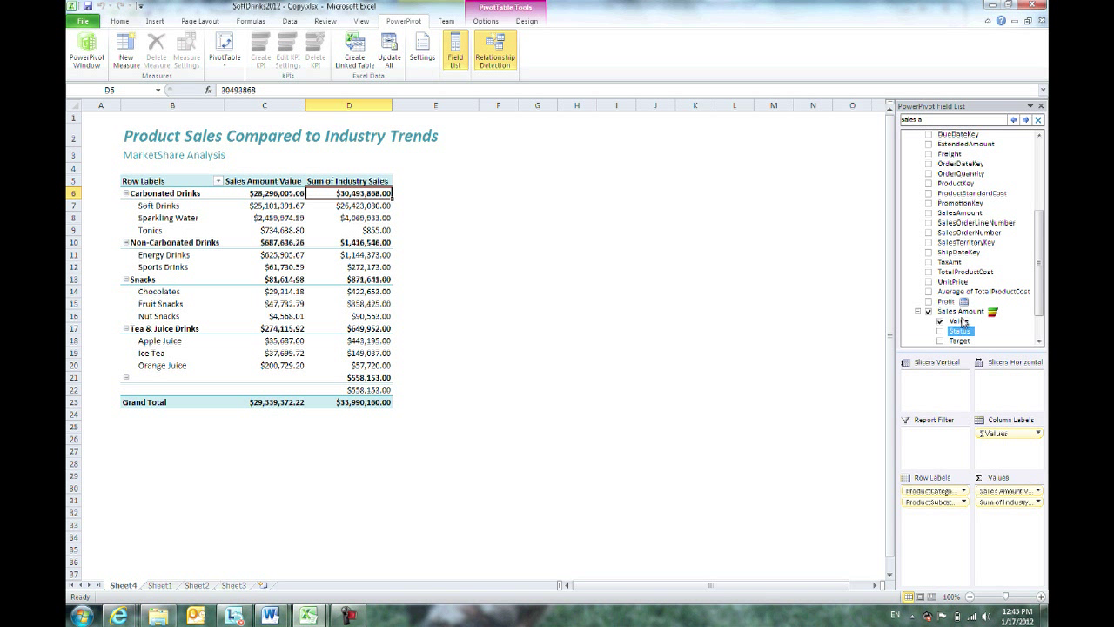
left_click(939, 332)
left_click_drag(998, 506, 999, 520)
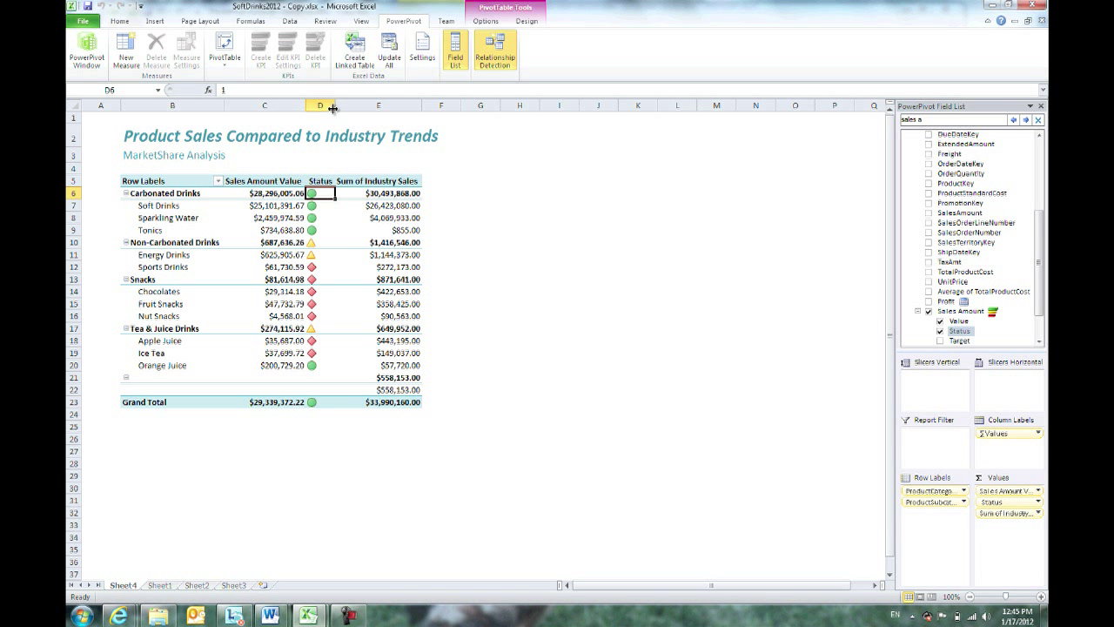
Step: Widen the Status column slightly and examine the status icons of the Soft Drinks and Sparkling Water rows
left_click_drag(332, 106, 337, 105)
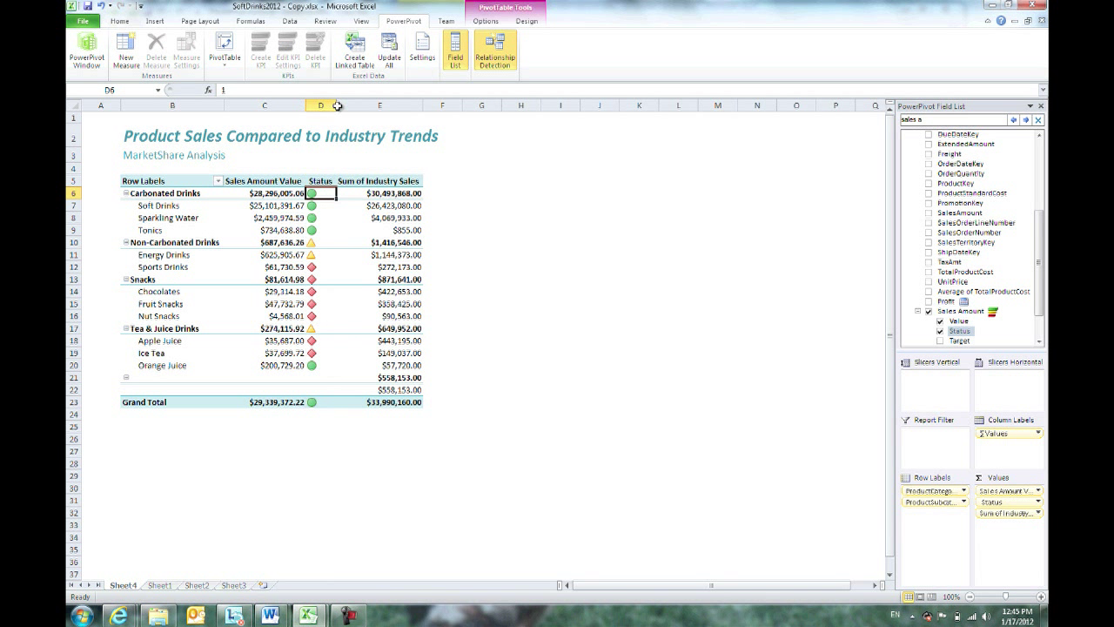
left_click(328, 203)
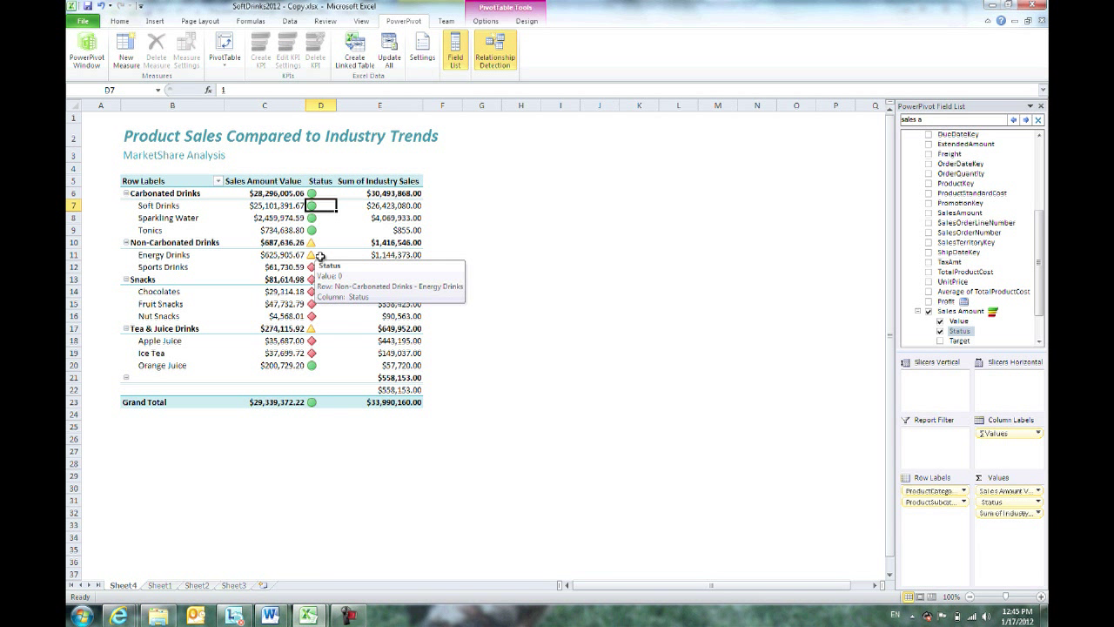
left_click(323, 219)
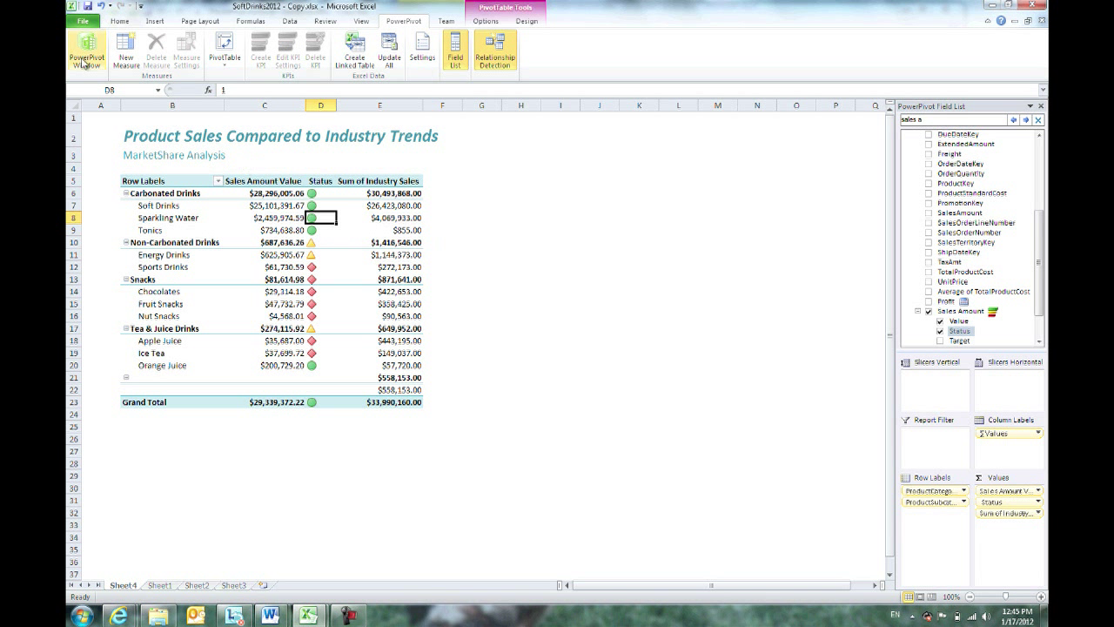
left_click(164, 217)
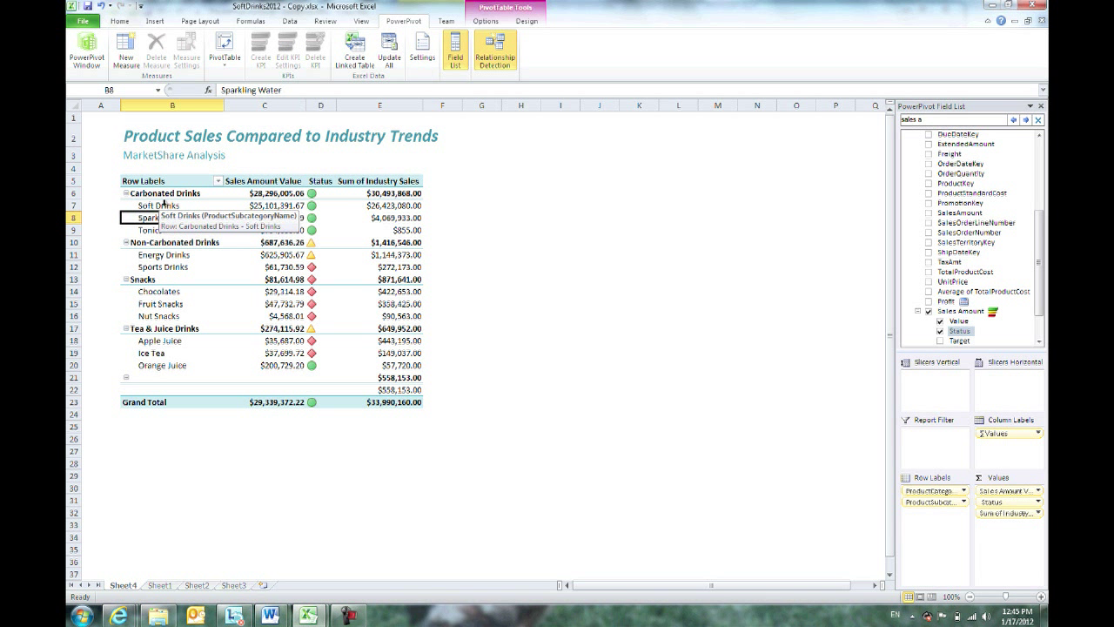
Step: Collapse the Sales Amount KPI and the WholeSale table in the field list and look over the ProductCategory, ProductSubcategory and Product tables
left_click(917, 311)
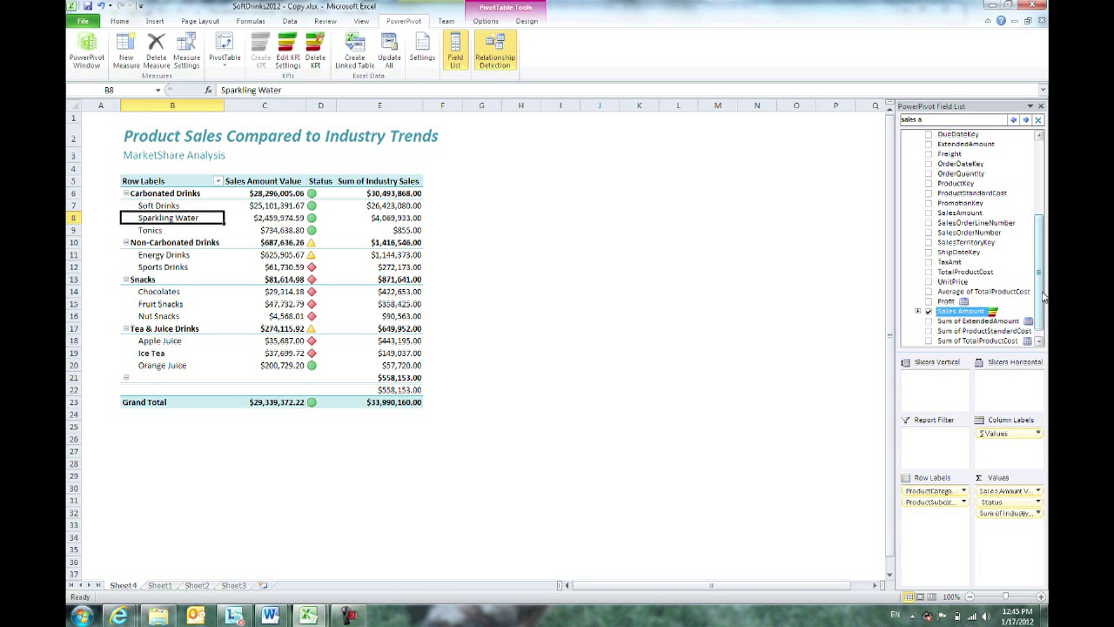
left_click_drag(1041, 297, 1040, 198)
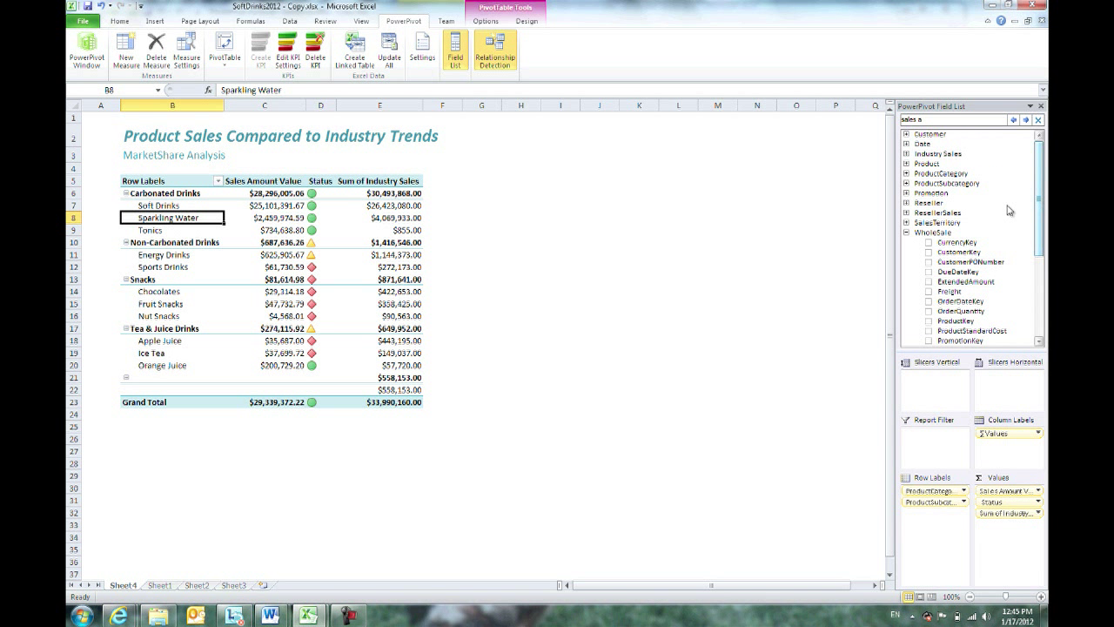
left_click(906, 232)
left_click(925, 174)
left_click(921, 184)
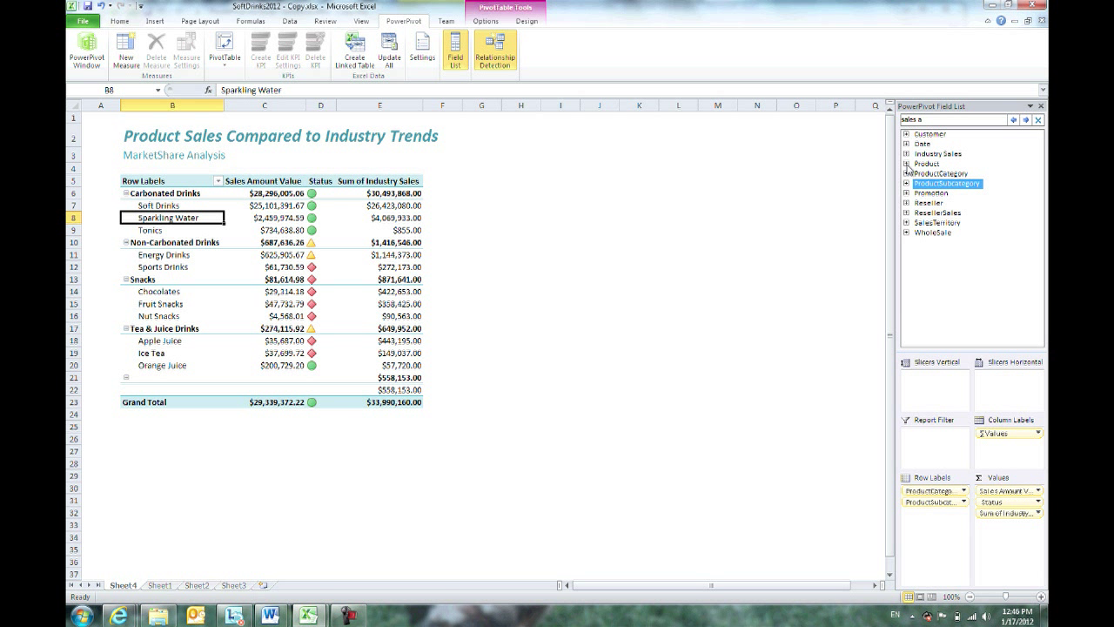
left_click(906, 165)
left_click(907, 164)
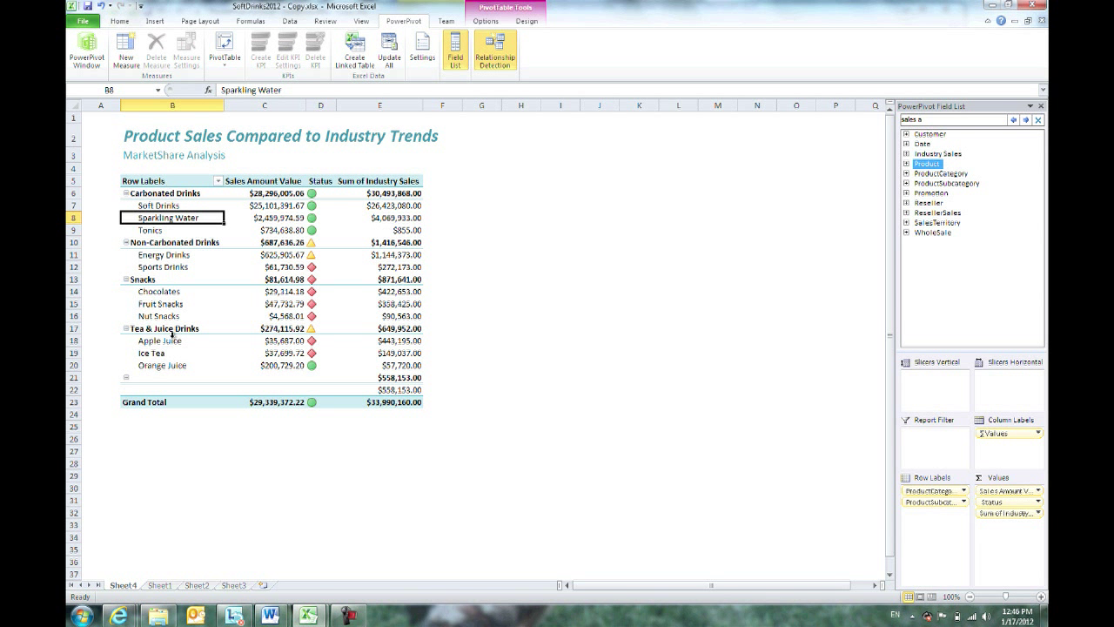
Step: Switch to the PowerPivot window and display the data model as a relationship diagram
left_click(89, 54)
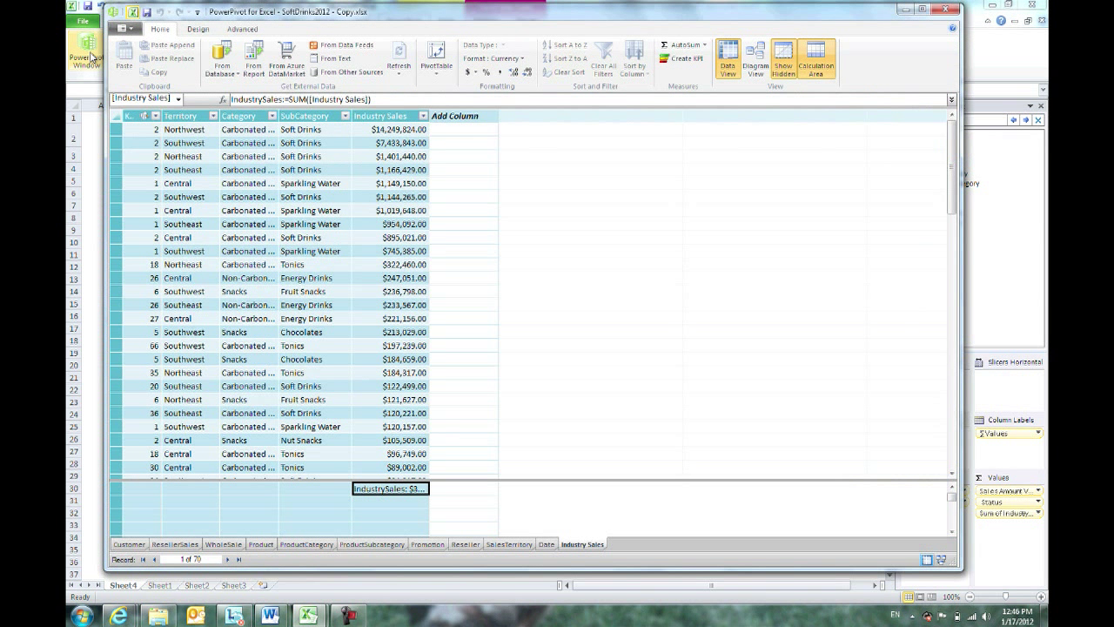
left_click(402, 438)
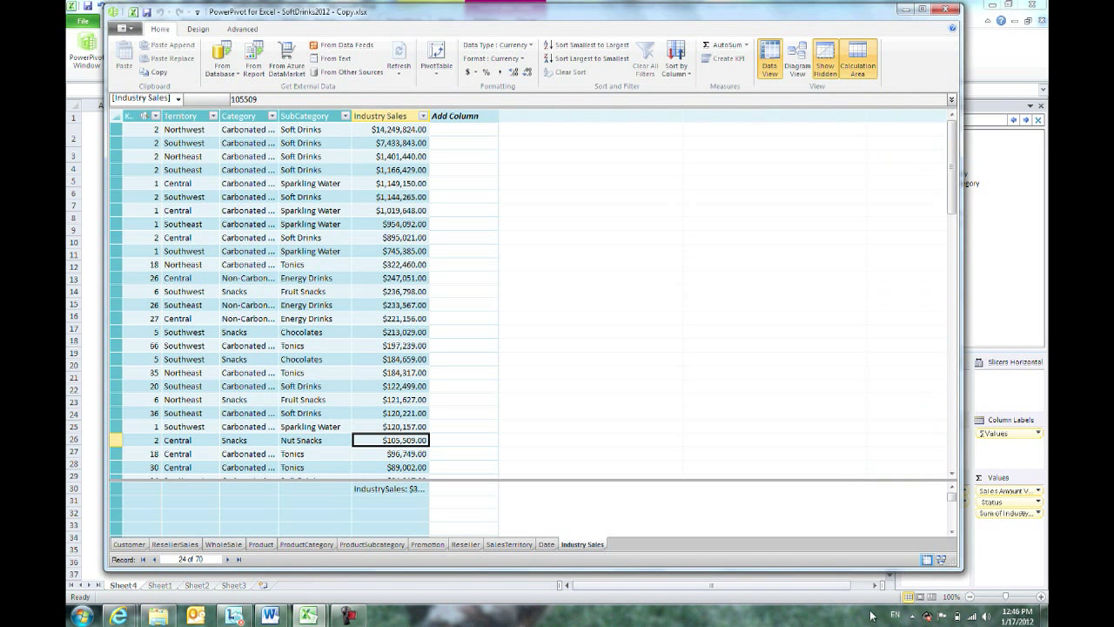
left_click(941, 560)
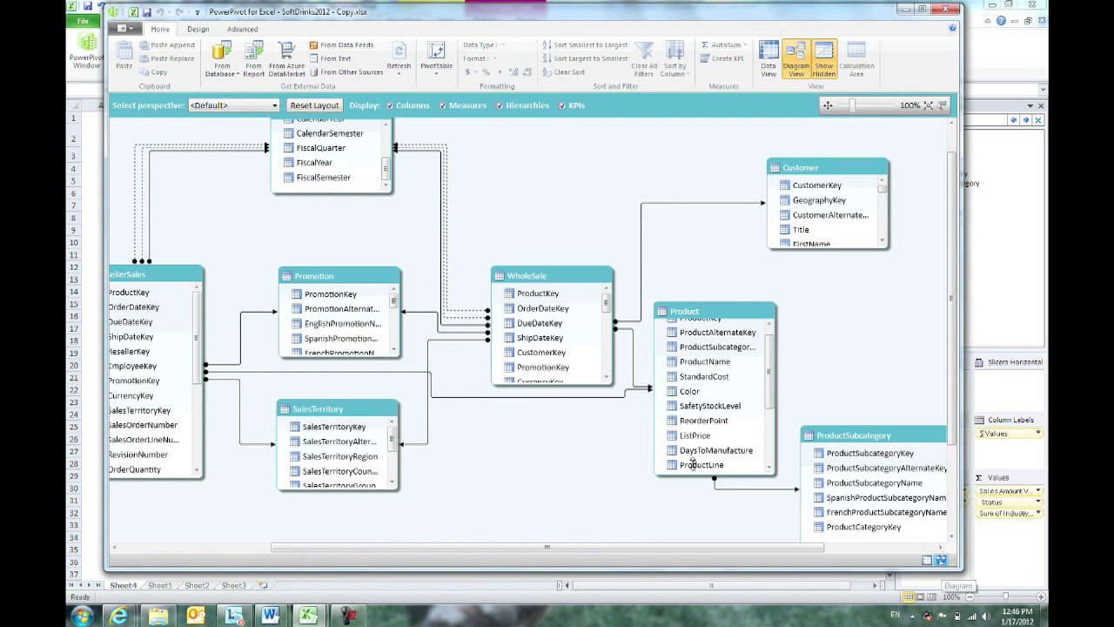
Step: Enlarge the Product table in the diagram to show all its columns down to Product SubCategory
left_click_drag(640, 548, 752, 557)
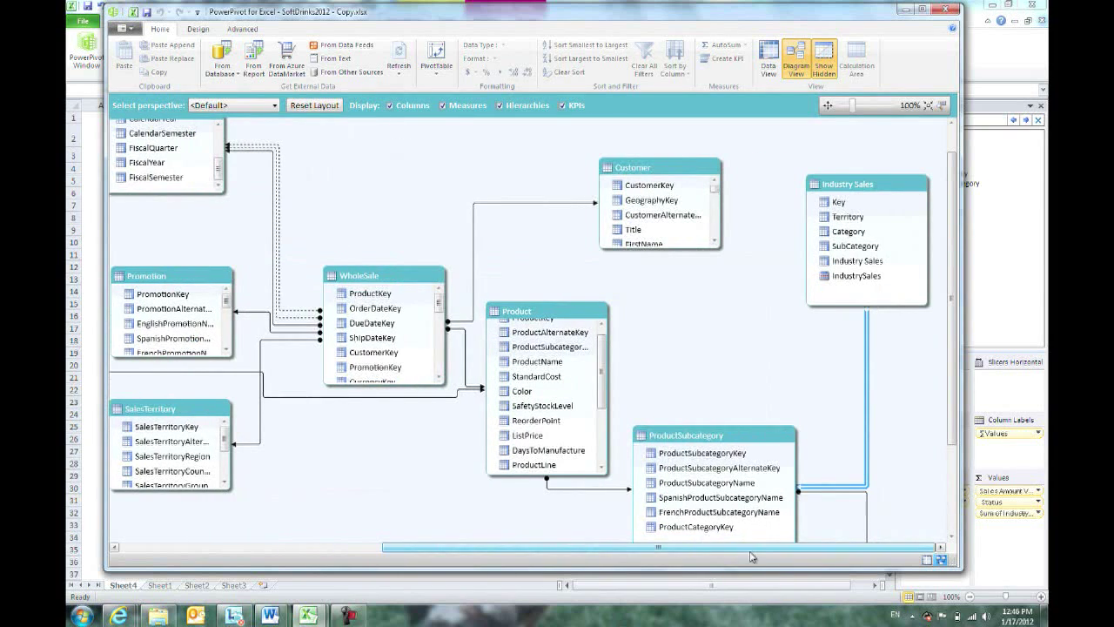
left_click_drag(951, 261, 964, 343)
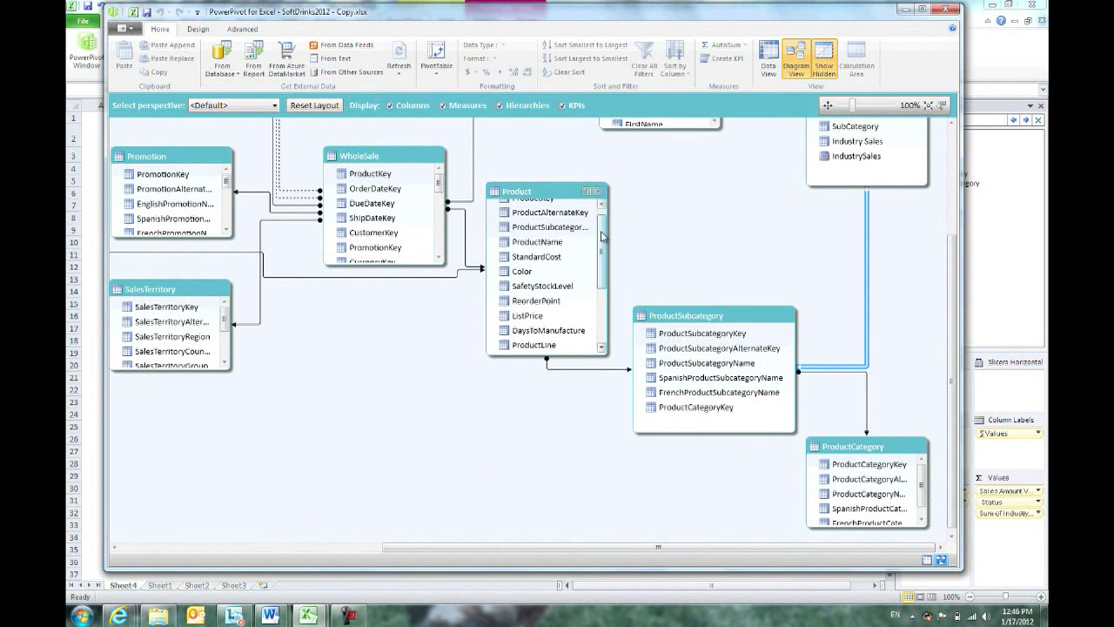
scroll(602, 235, "up", 1)
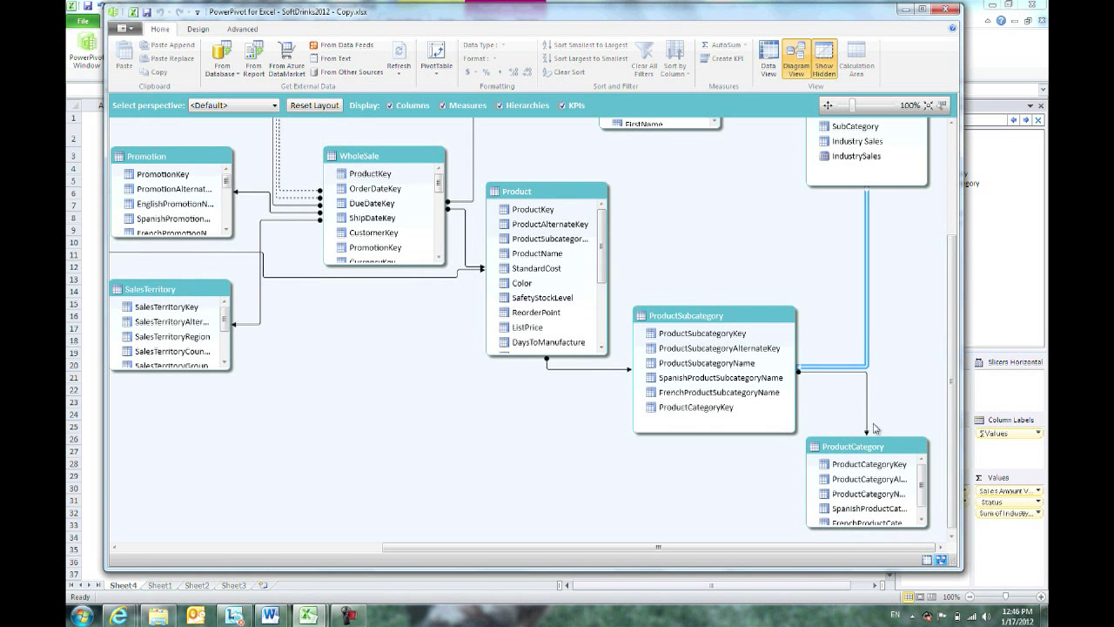
left_click(566, 355)
left_click_drag(565, 408, 569, 490)
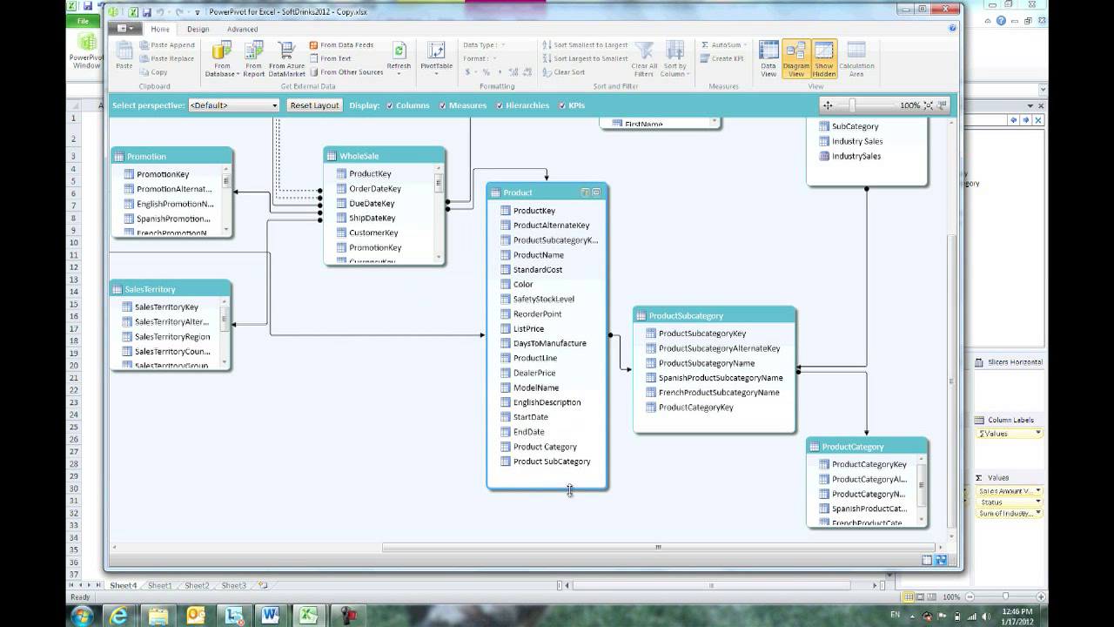
Step: Compare the name columns in ProductSubcategory and ProductCategory with the Product Category and Product SubCategory columns in Product
left_click(690, 365)
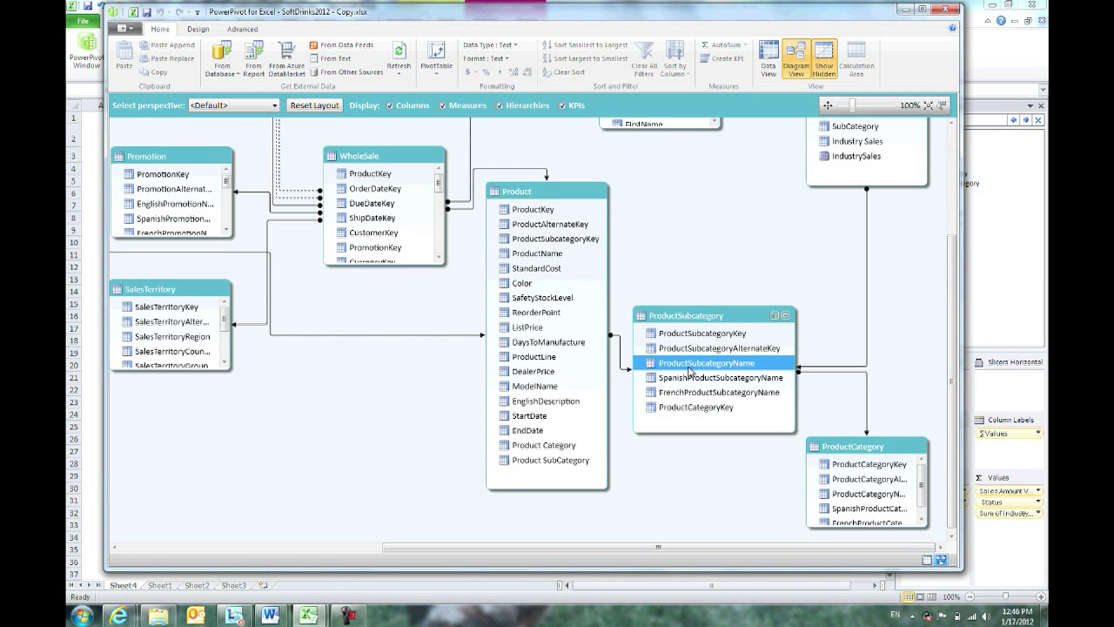
left_click(868, 495)
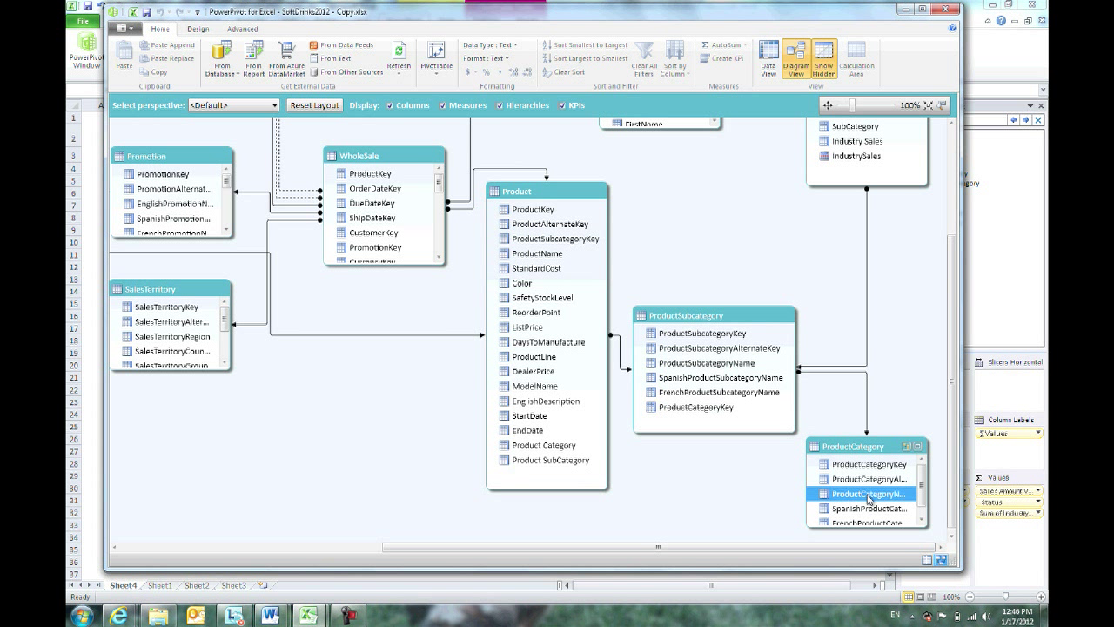
left_click(561, 444)
left_click(552, 460)
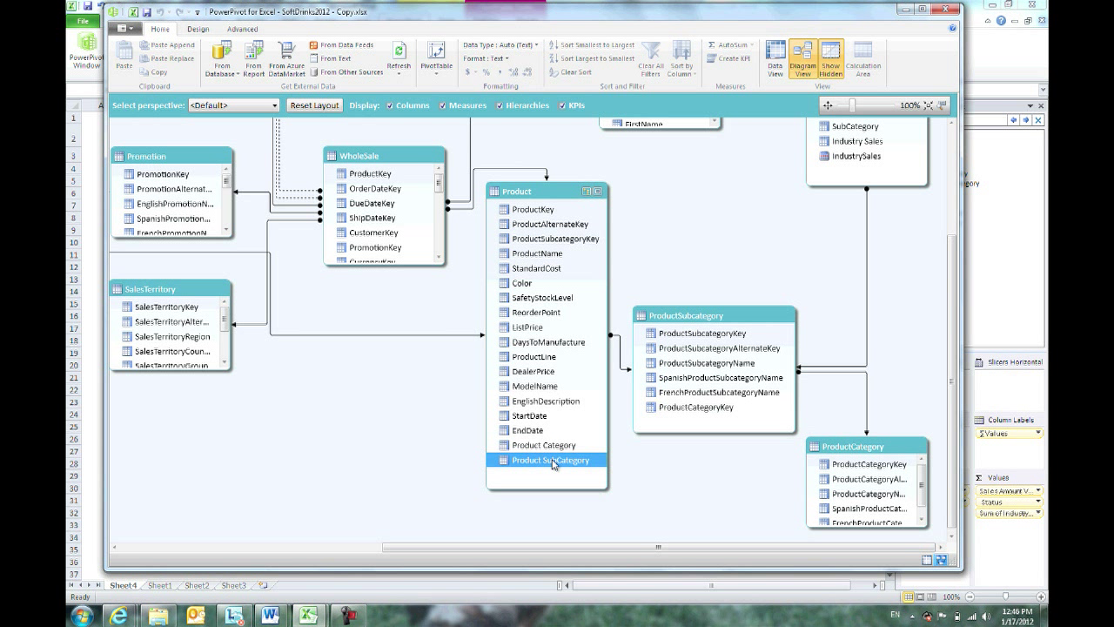
Step: Examine the formulas of Product SubCategory and Product Category in the Product table's data, and return to the relationship diagram
right_click(553, 461)
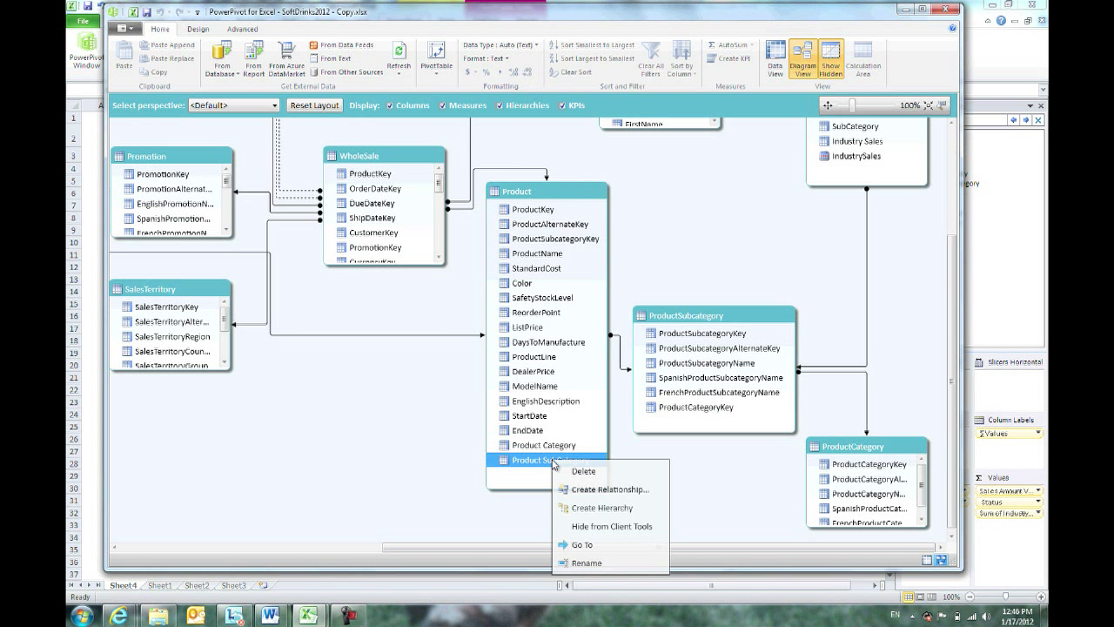
left_click(580, 545)
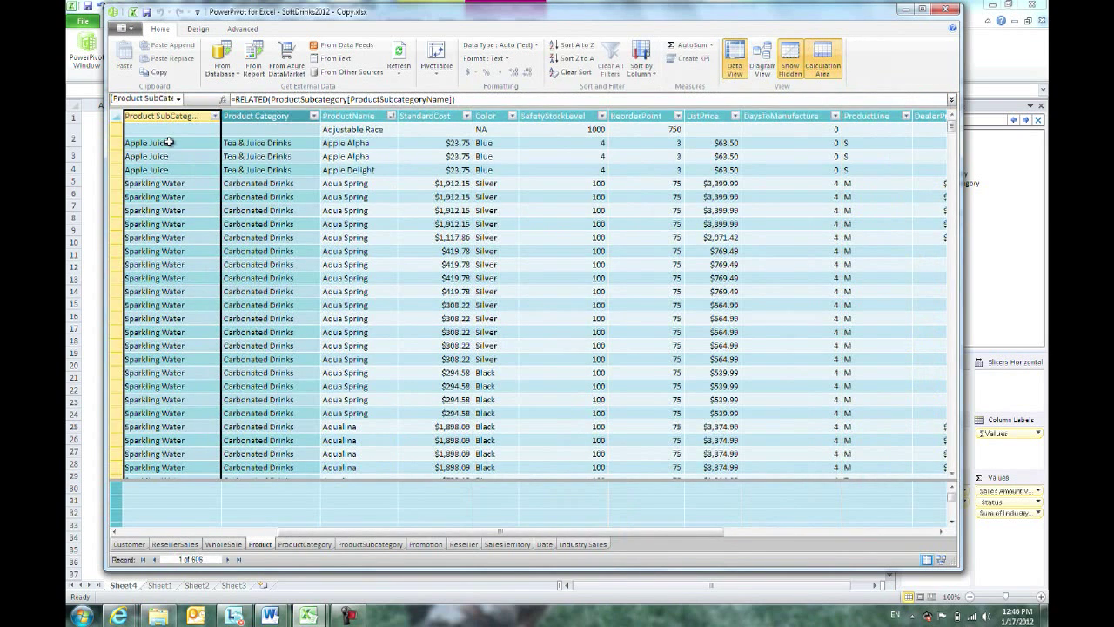
left_click(168, 142)
left_click_drag(465, 102, 222, 90)
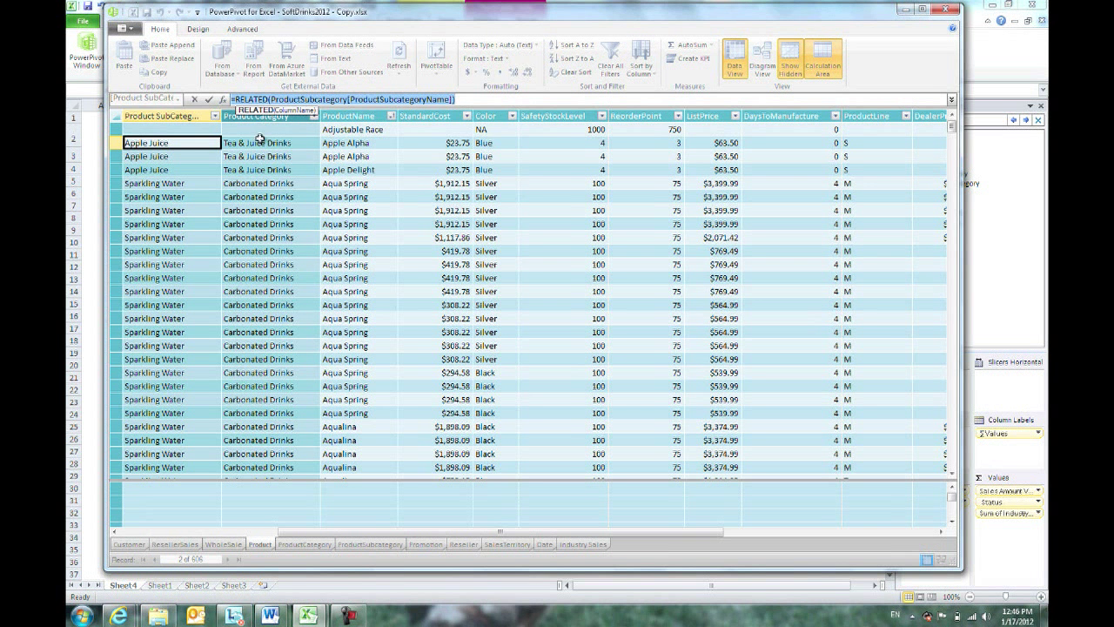
left_click(262, 141)
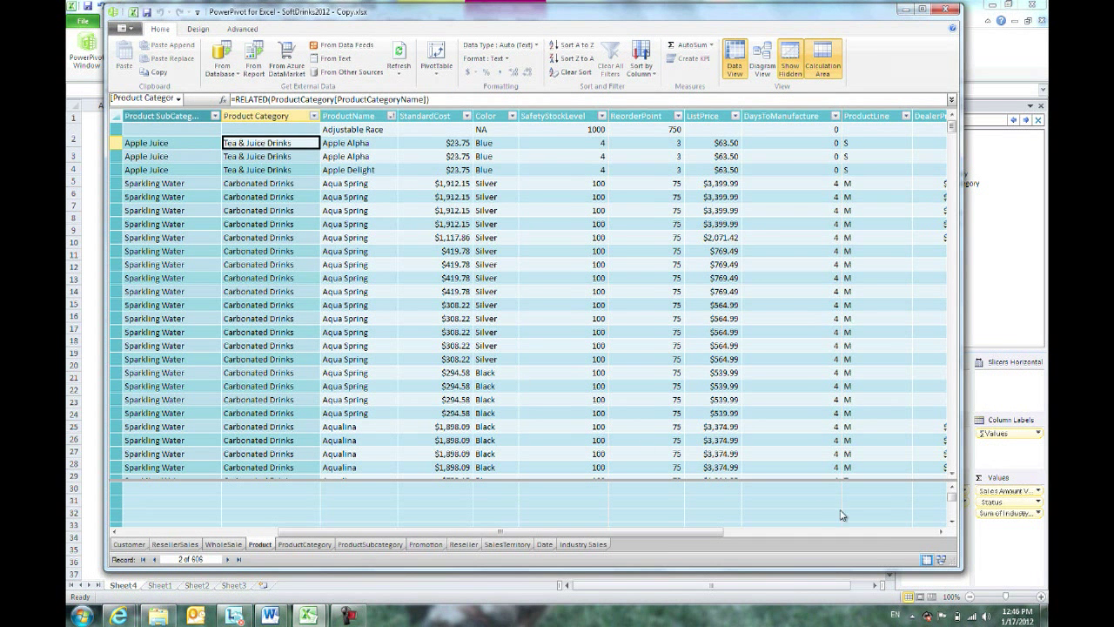
left_click(941, 560)
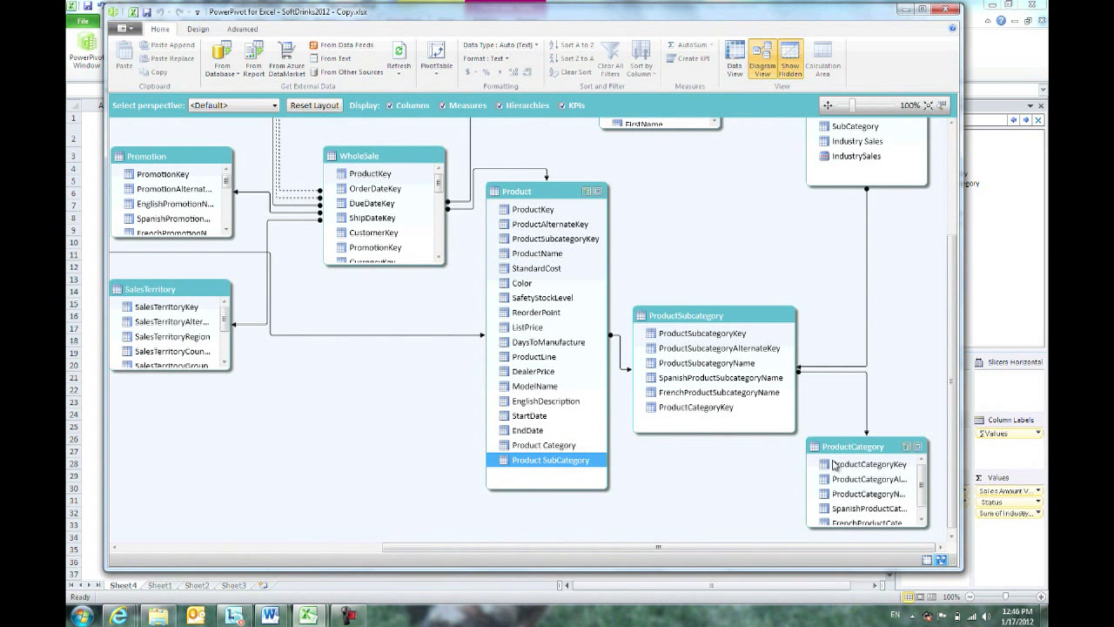
left_click(562, 446)
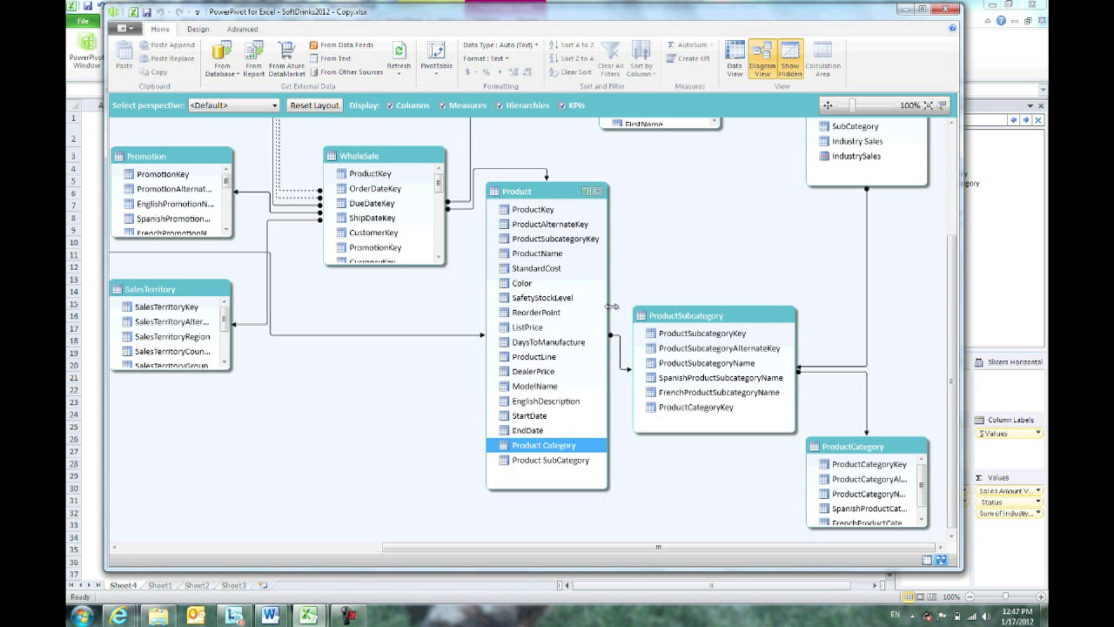
Step: Maximize the Product table and create a hierarchy named Products from ProductName, Product Category and Product SubCategory
left_click(599, 193)
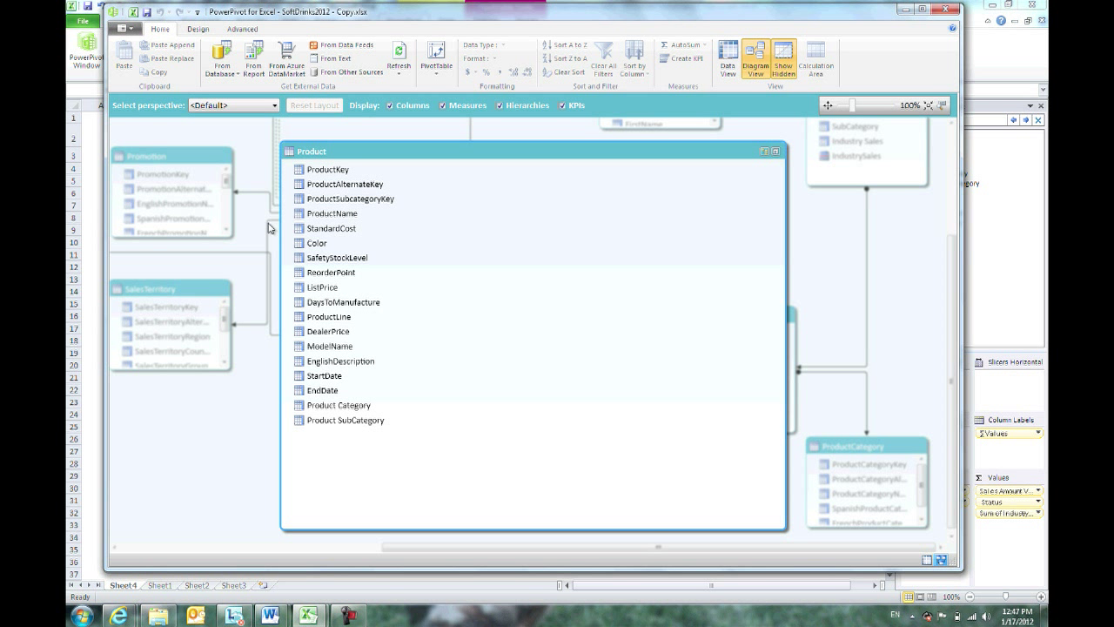
left_click(346, 217)
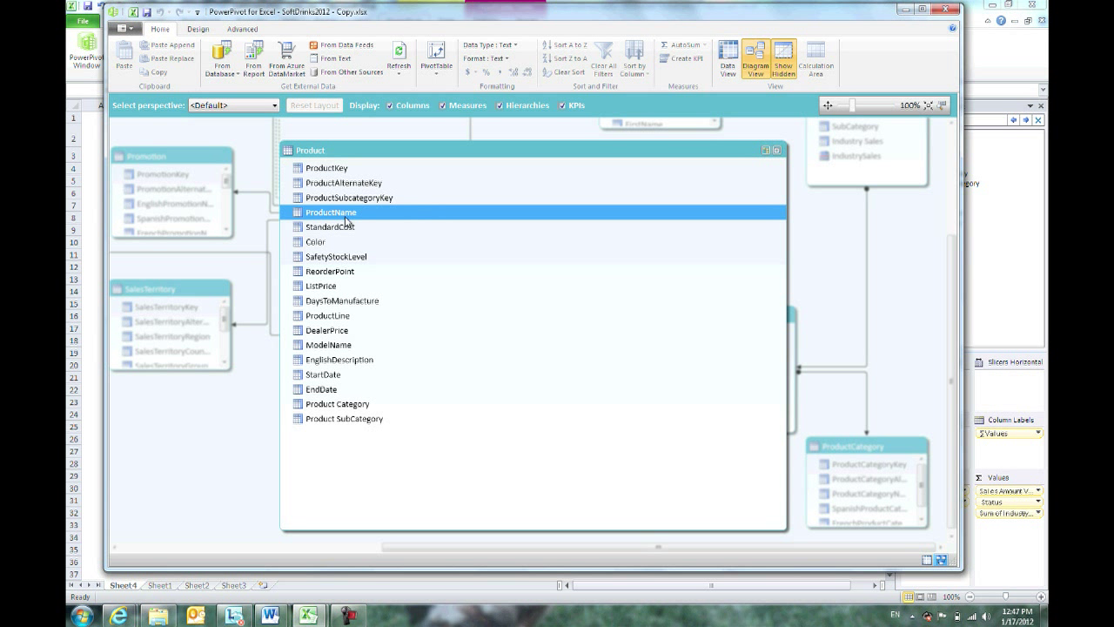
left_click(351, 406, "ctrl")
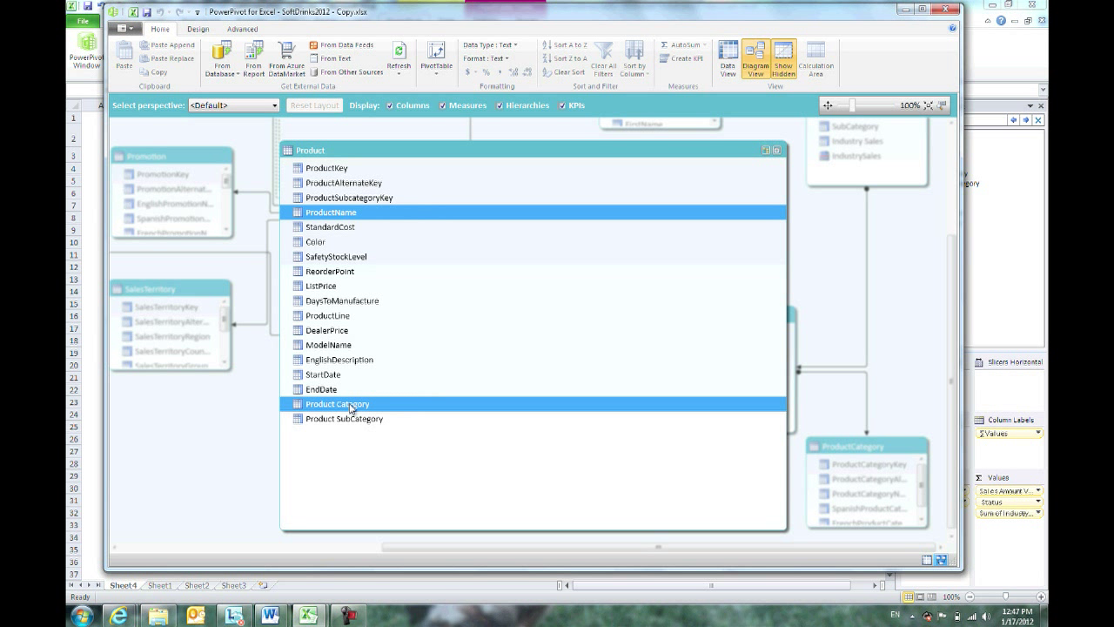
left_click(351, 421, "ctrl")
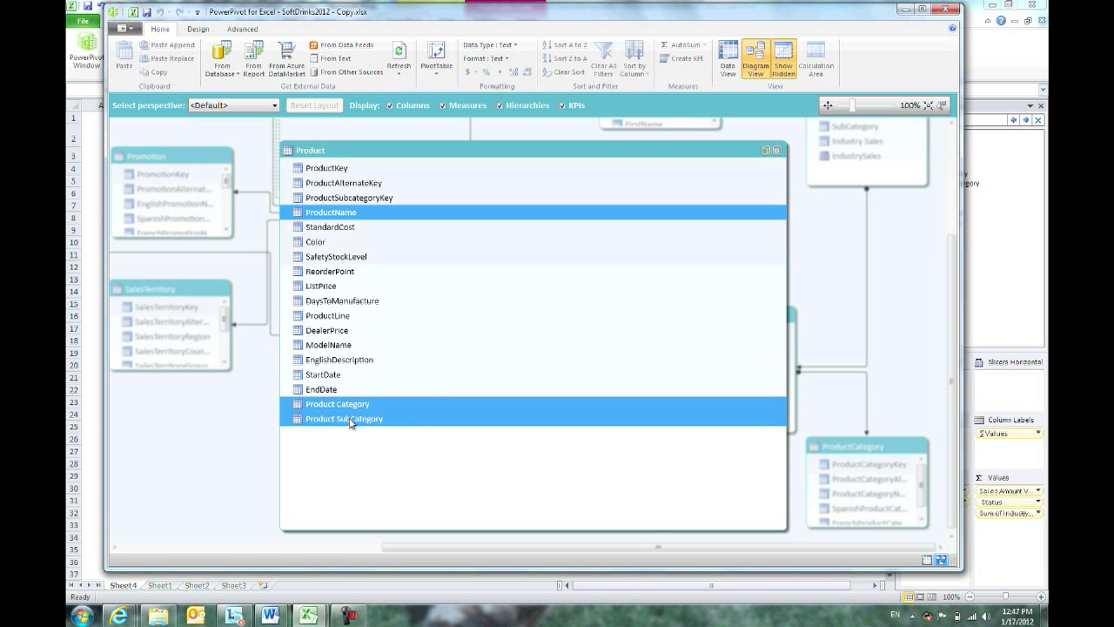
right_click(364, 422)
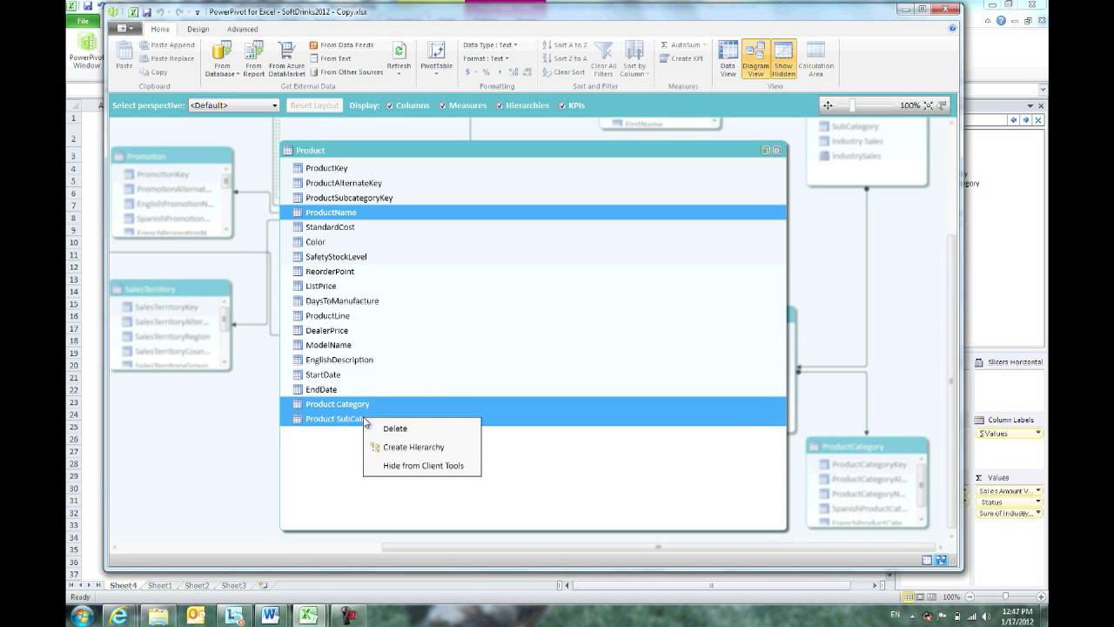
left_click(390, 447)
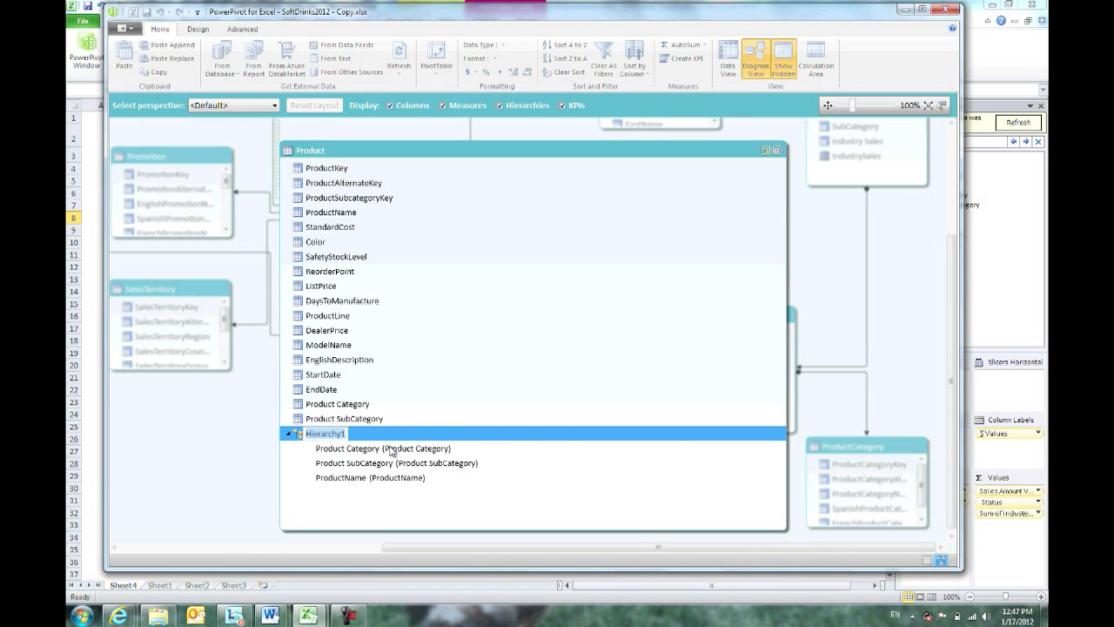
type("Products")
left_click(398, 450)
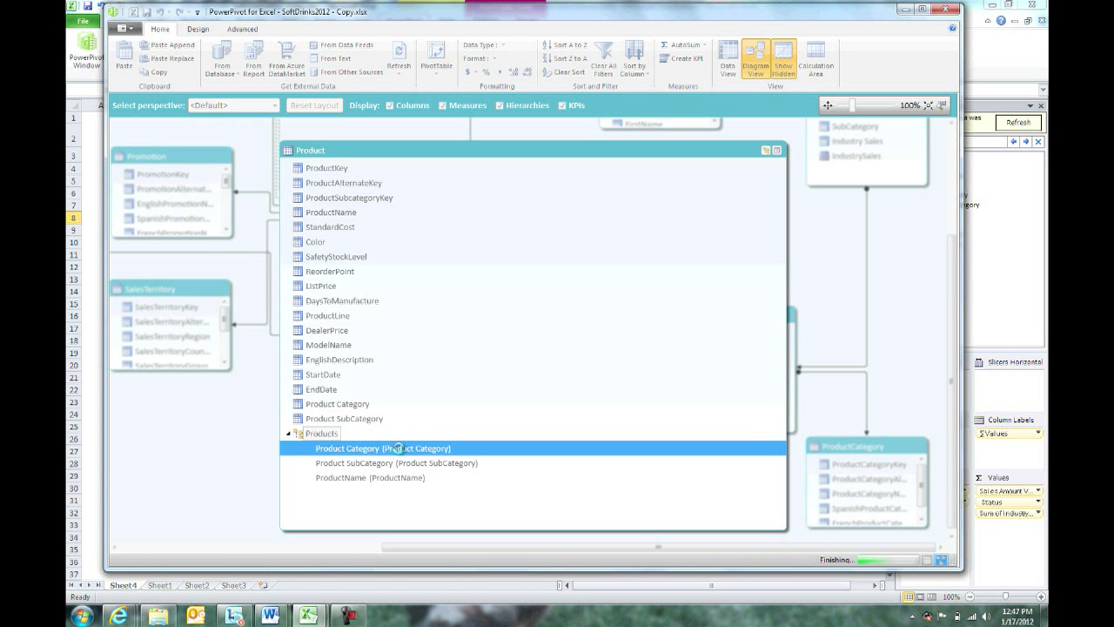
key("Up")
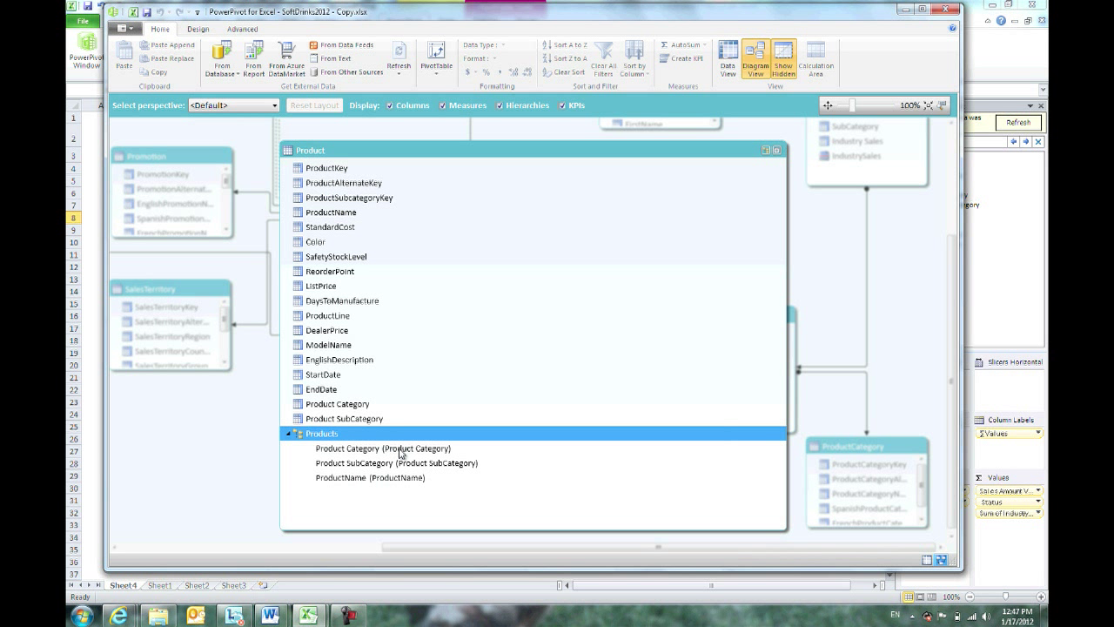
Step: Review the levels of the Products hierarchy and rename its ProductName level as Product
left_click(446, 450)
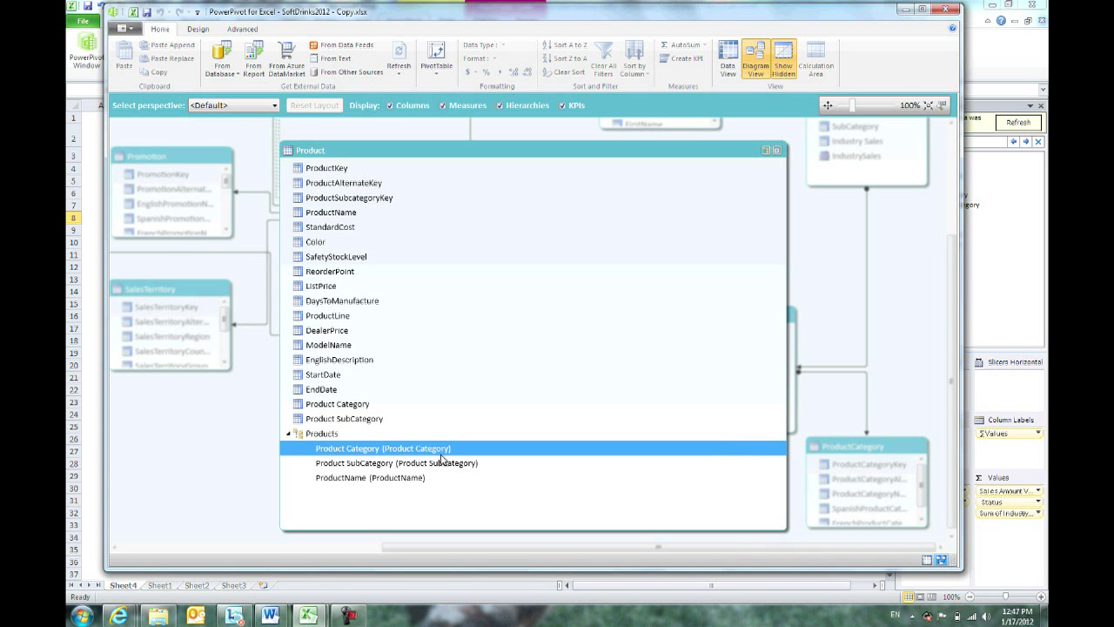
left_click(439, 463)
left_click(419, 479)
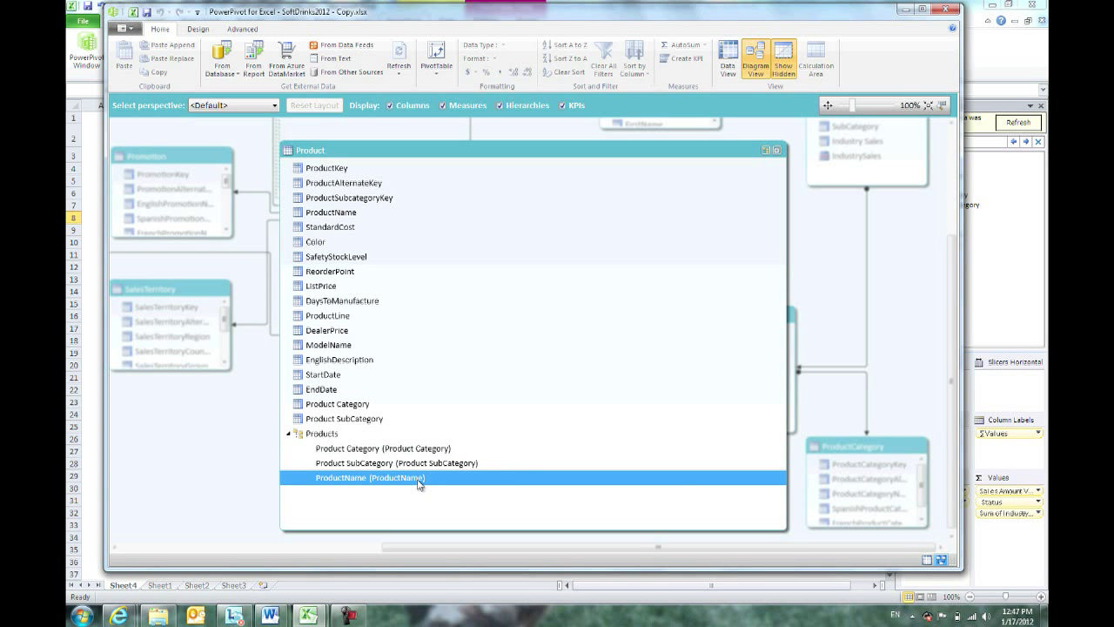
right_click(419, 484)
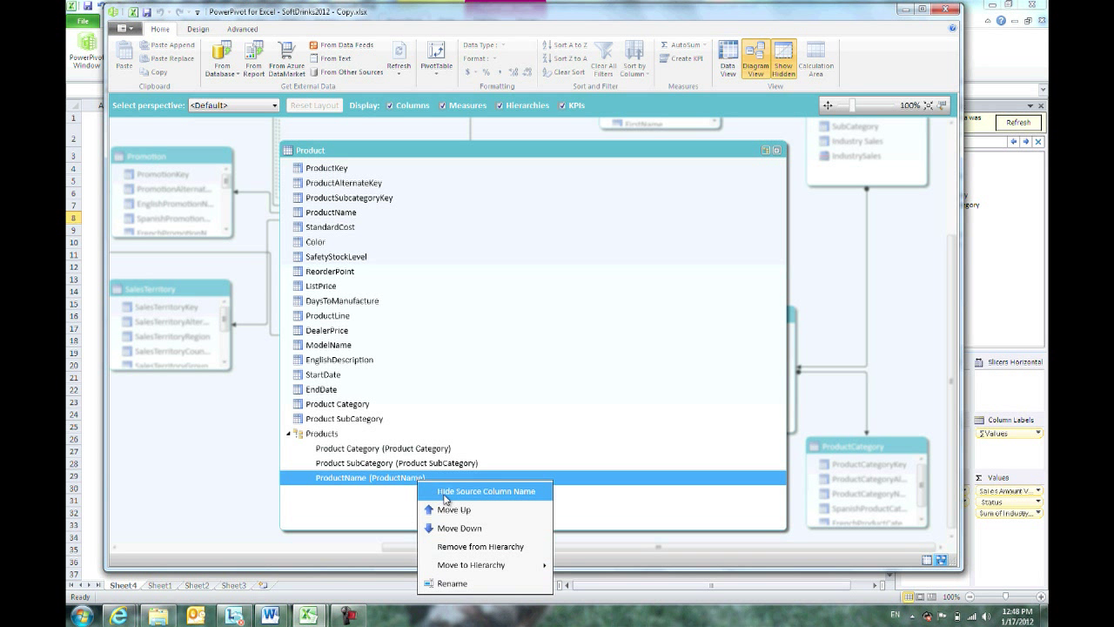
left_click(351, 482)
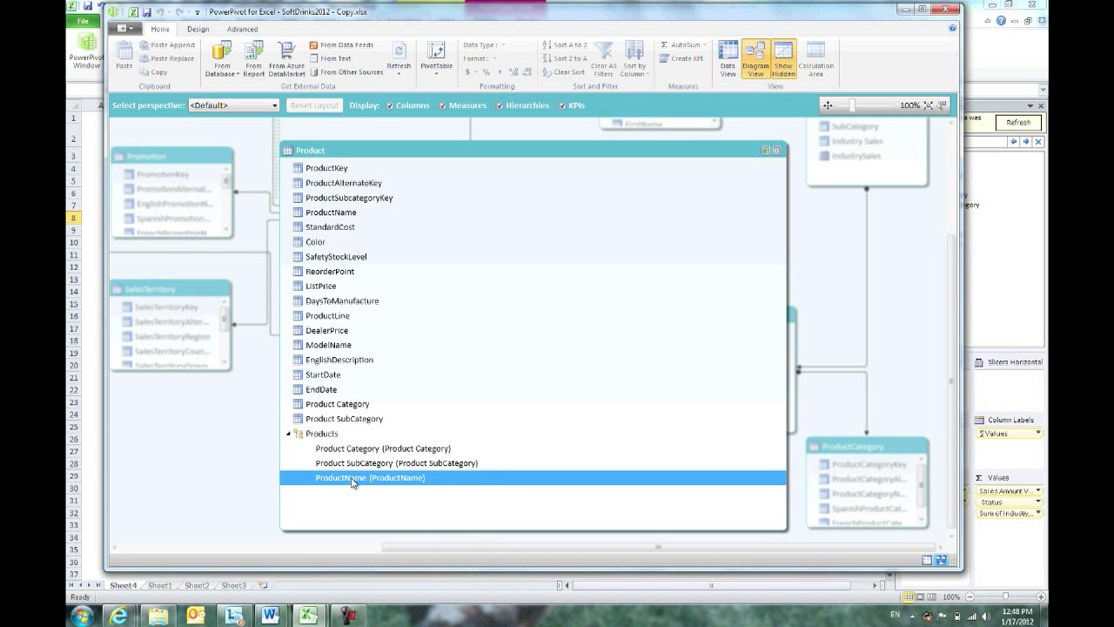
double_click(348, 481)
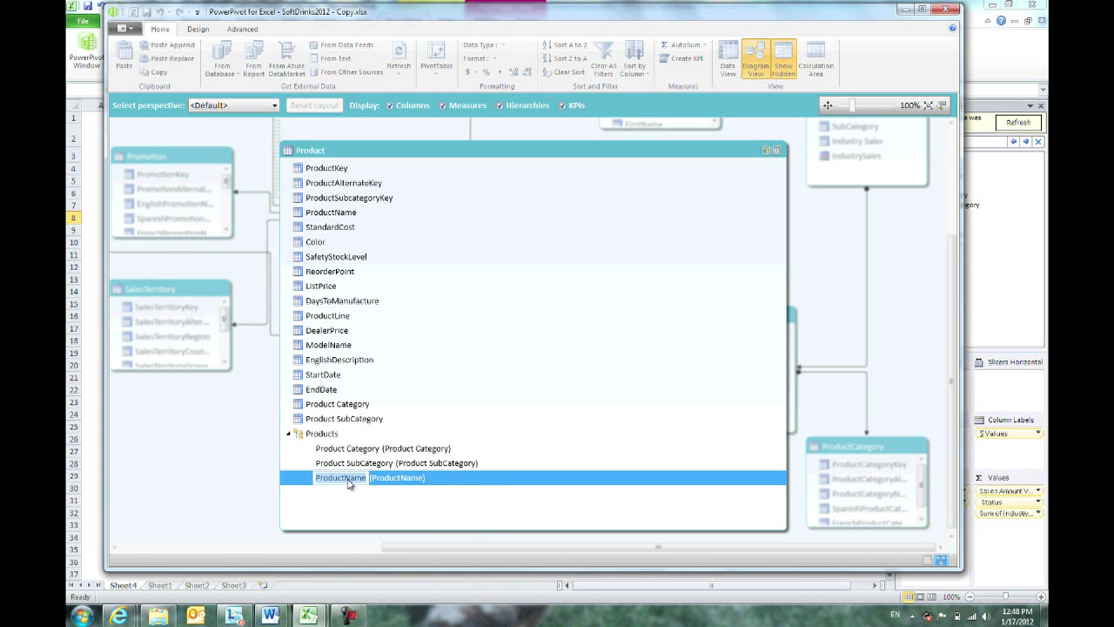
left_click(345, 479)
left_click_drag(345, 478, 376, 483)
key("BackSpace")
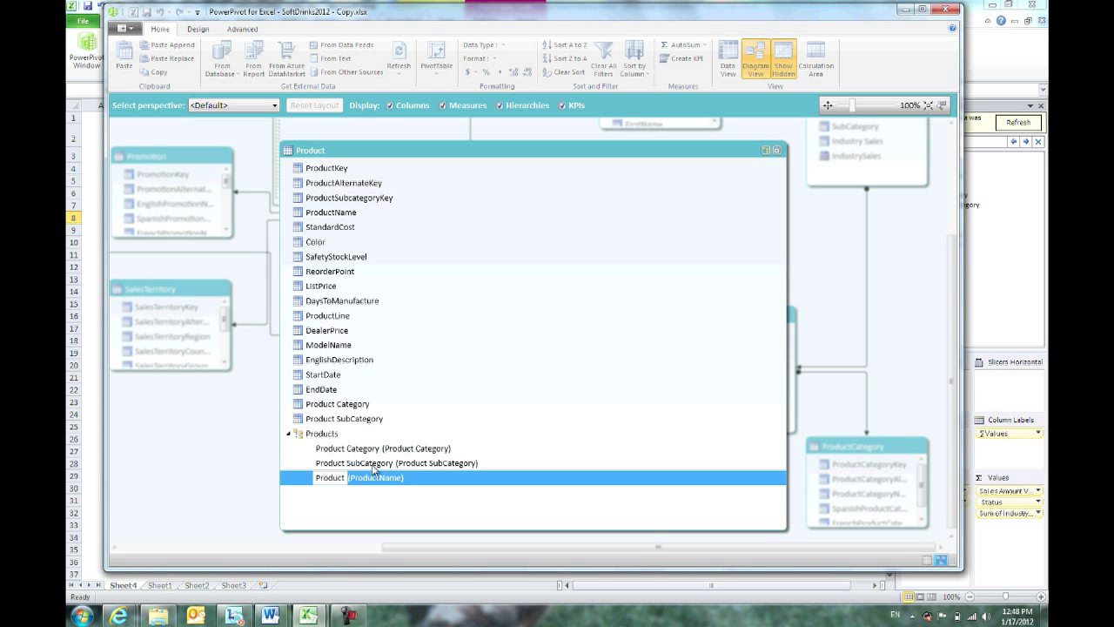
key("Return")
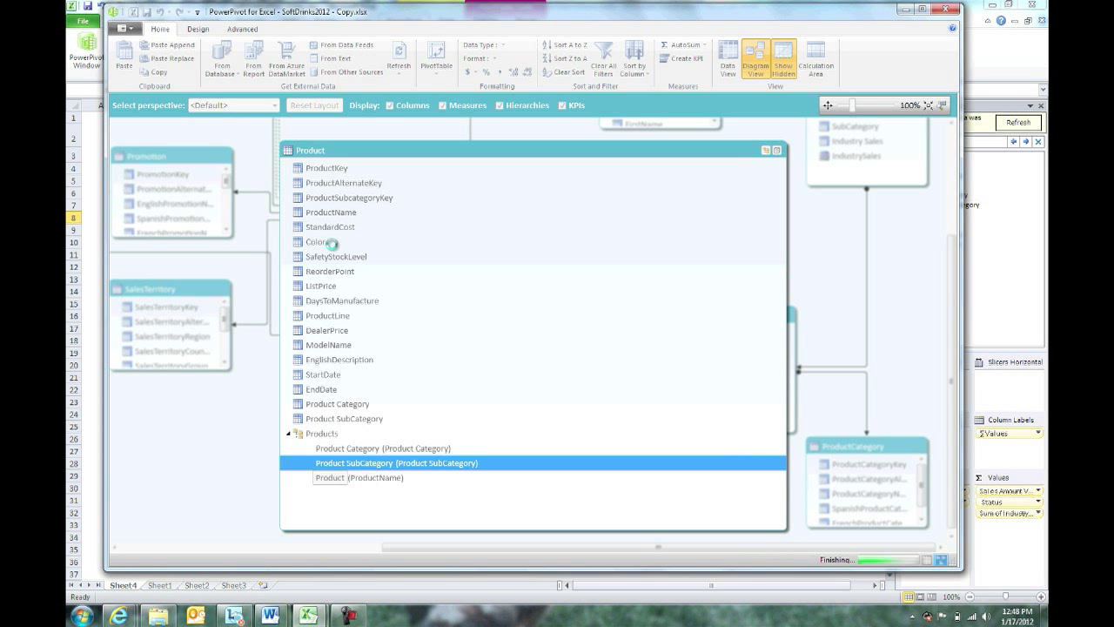
Step: Hide the source columns ProductName, Product Category and Product SubCategory from client tools, keeping them in the model
left_click(338, 218)
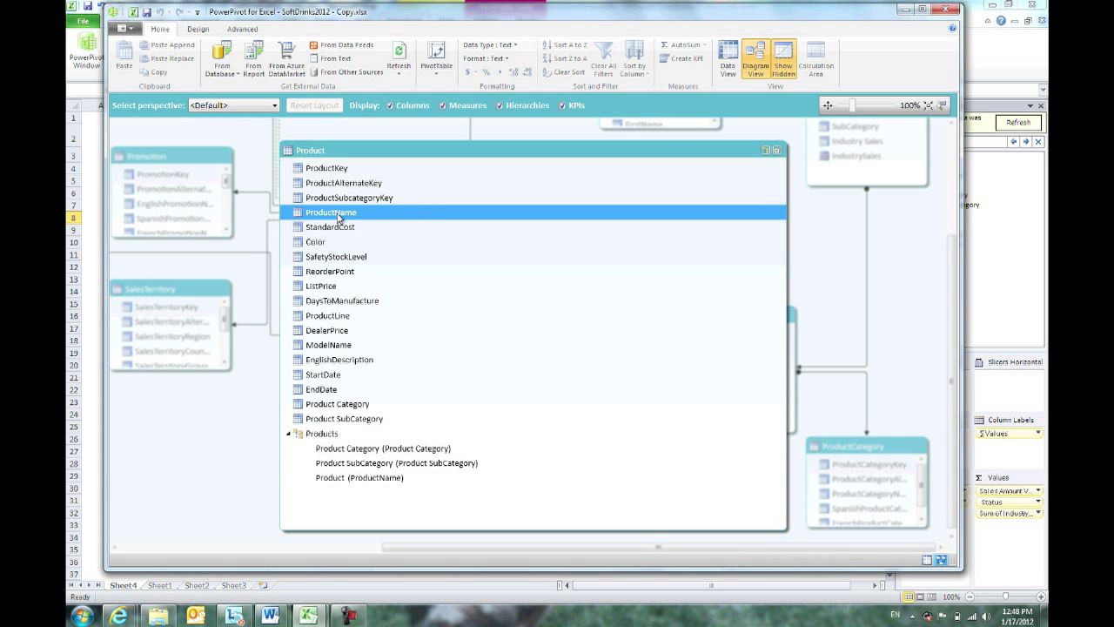
key("Delete")
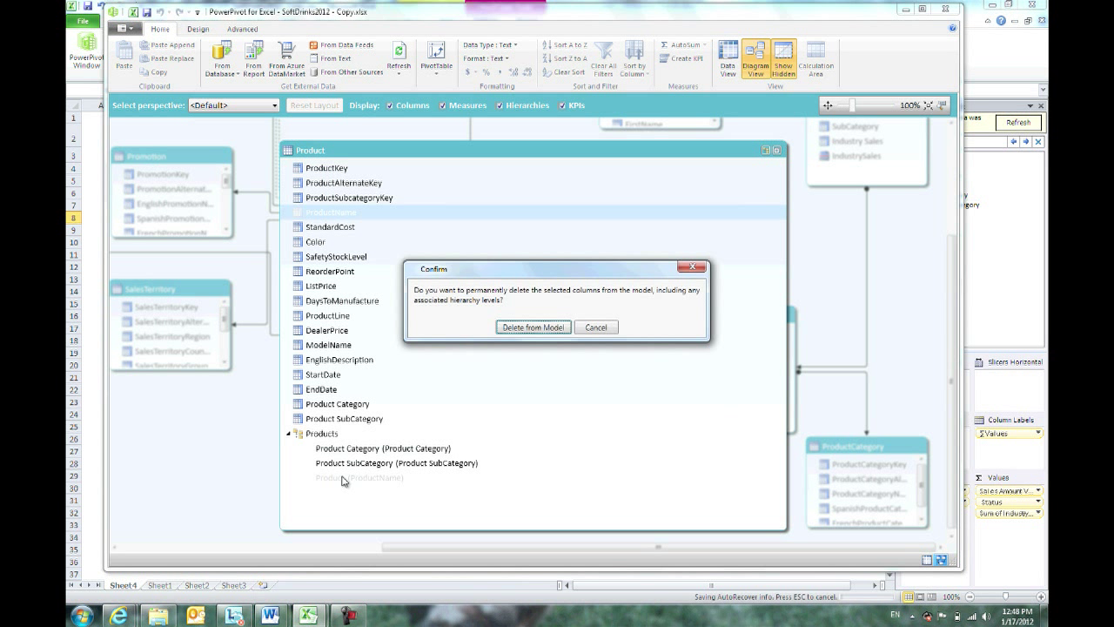
left_click(596, 328)
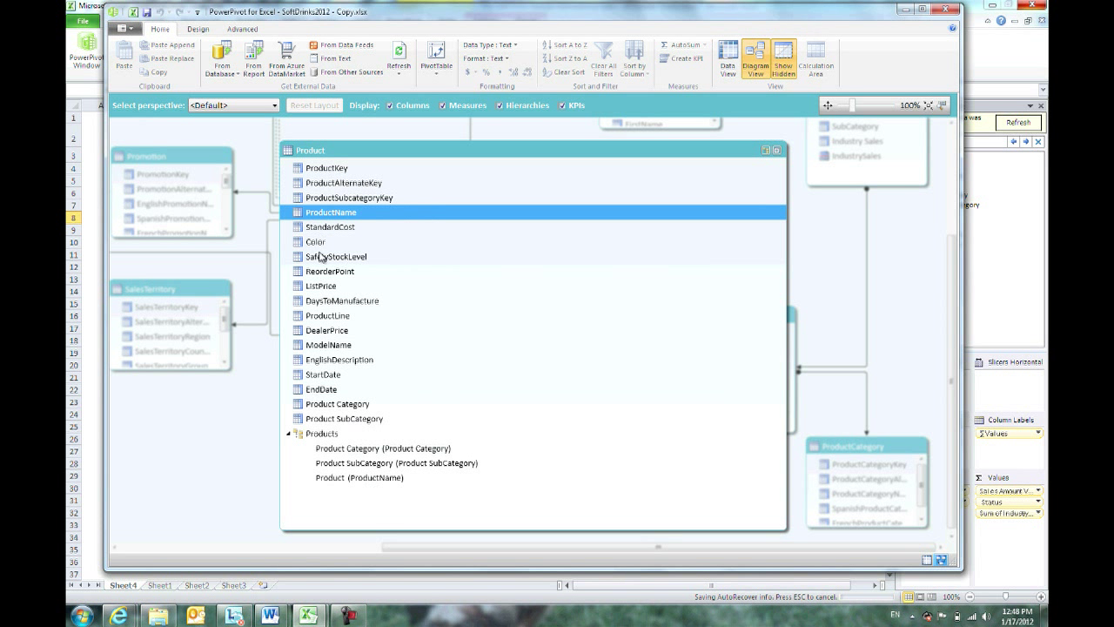
left_click(330, 405, "ctrl")
left_click(329, 421, "ctrl")
right_click(329, 423)
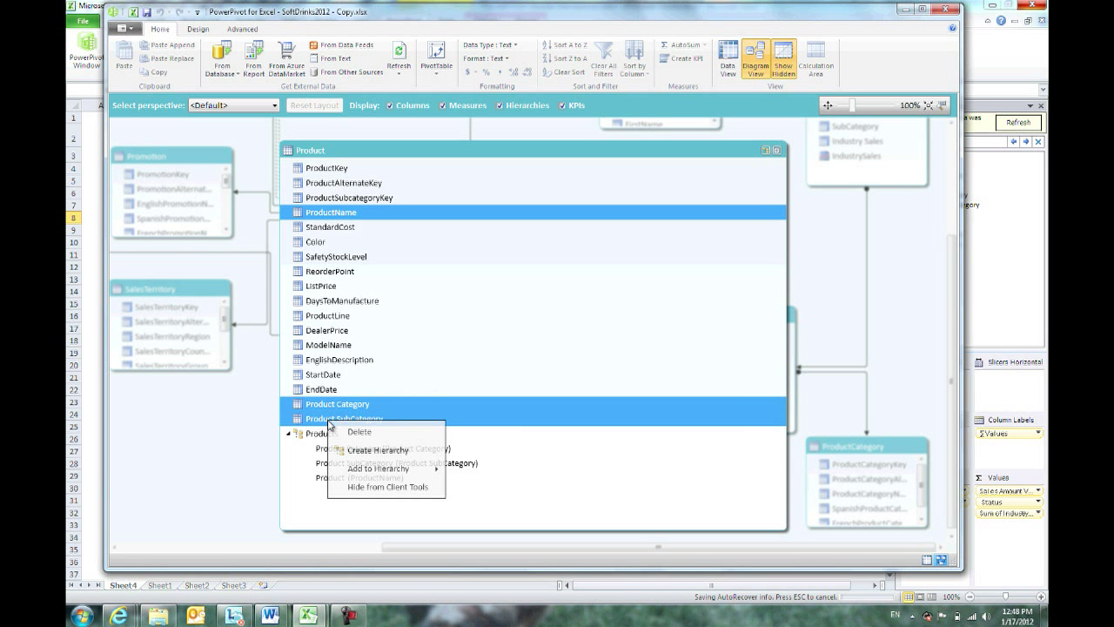
left_click(362, 487)
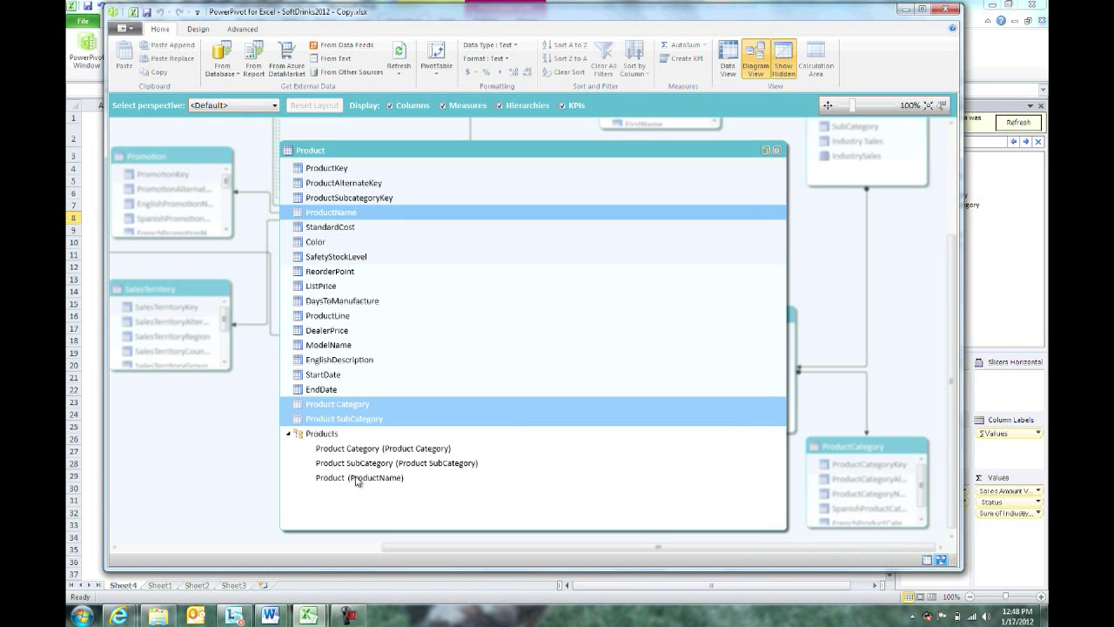
left_click(353, 467)
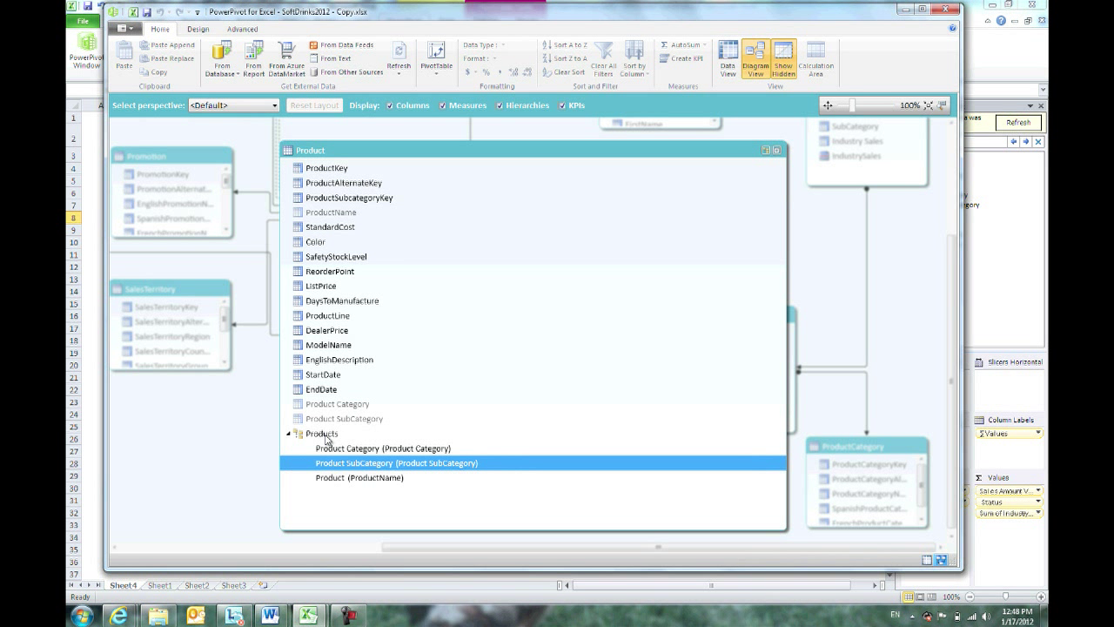
left_click(327, 437)
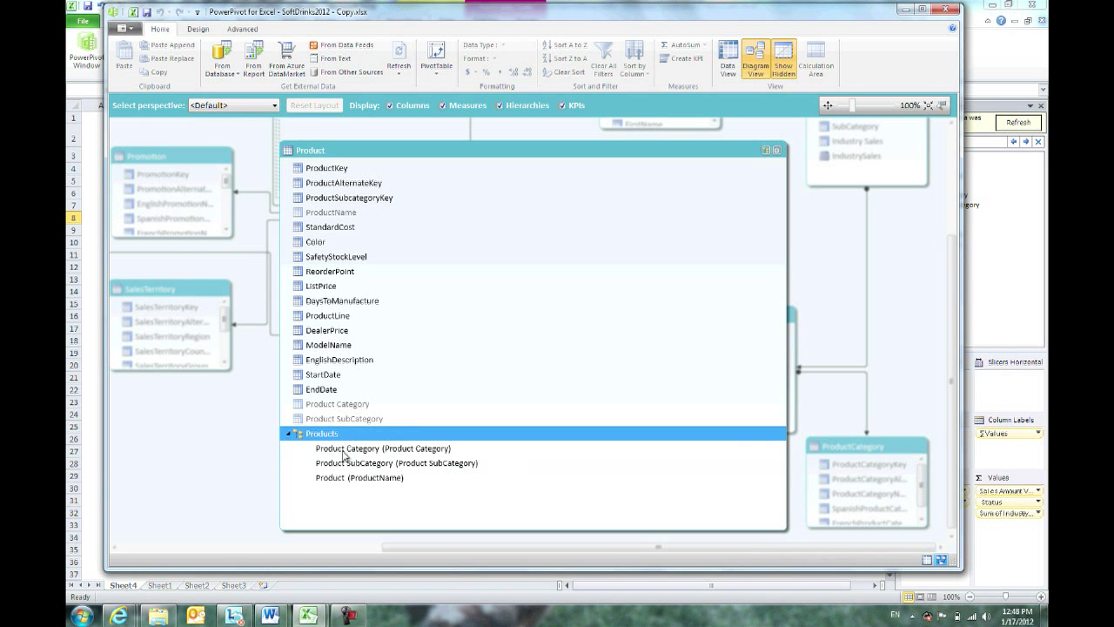
Step: Restore the Product table in the diagram, scroll to its Products hierarchy, and insert a new PivotTable on a new worksheet
left_click(775, 150)
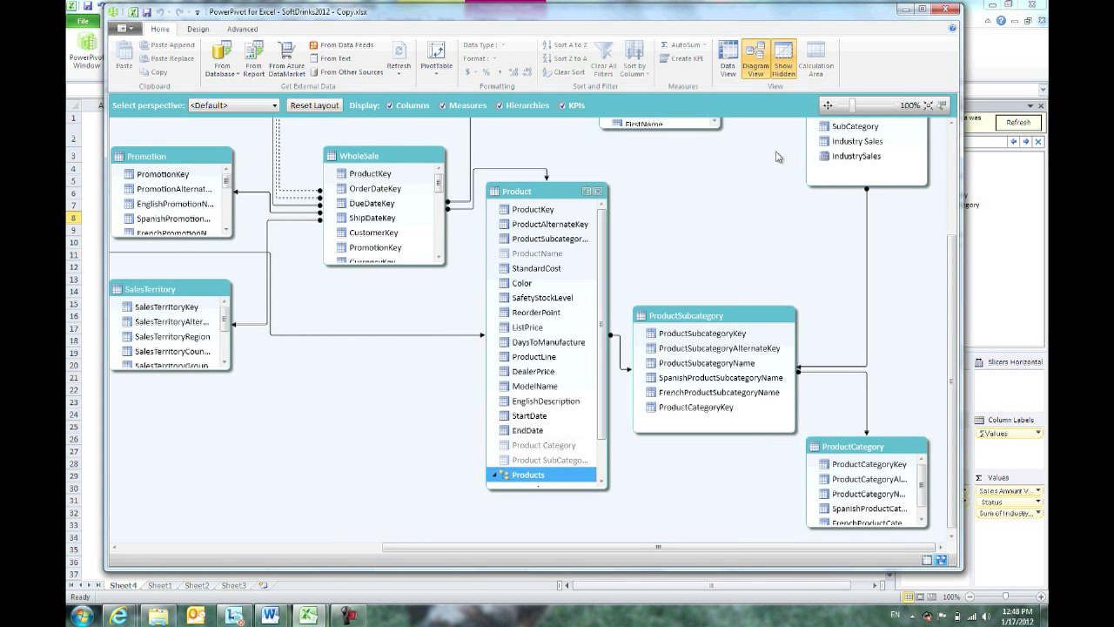
scroll(602, 366, "down", 1)
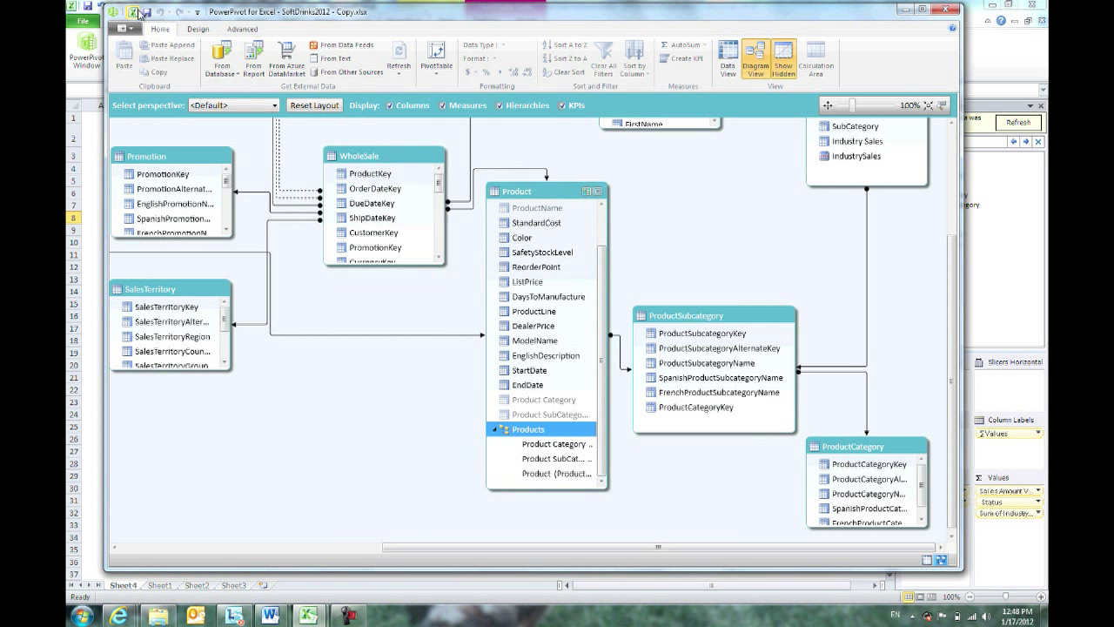
left_click(436, 61)
left_click(441, 91)
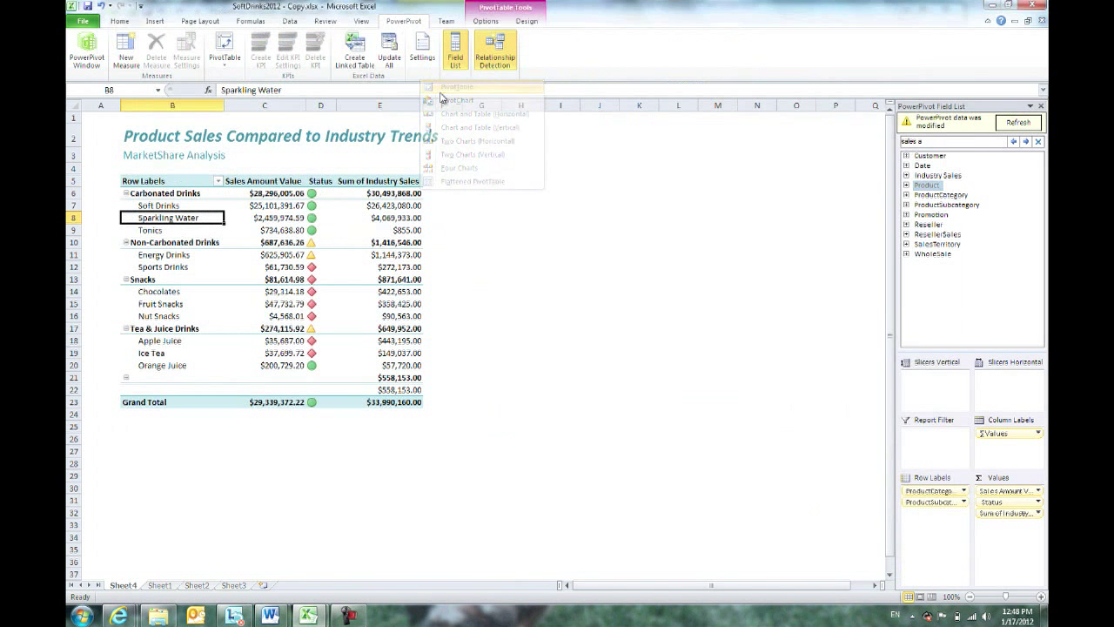
left_click(595, 334)
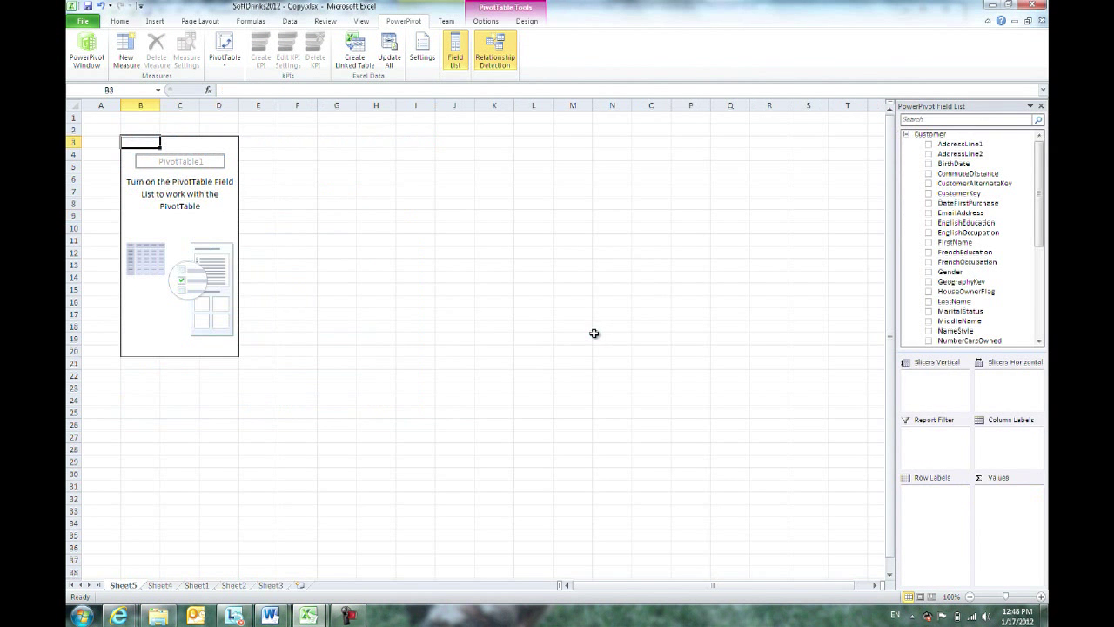
Step: Search the field list for "sales a" and add the Value of the Sales Amount KPI to the new PivotTable
left_click(923, 119)
type("sales a")
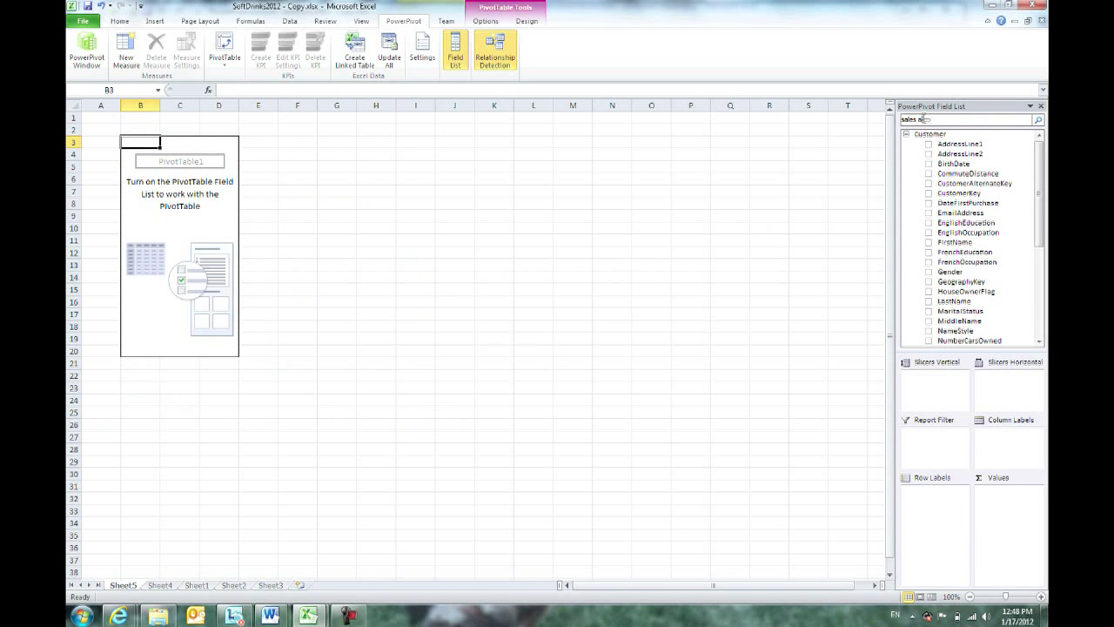
key("Return")
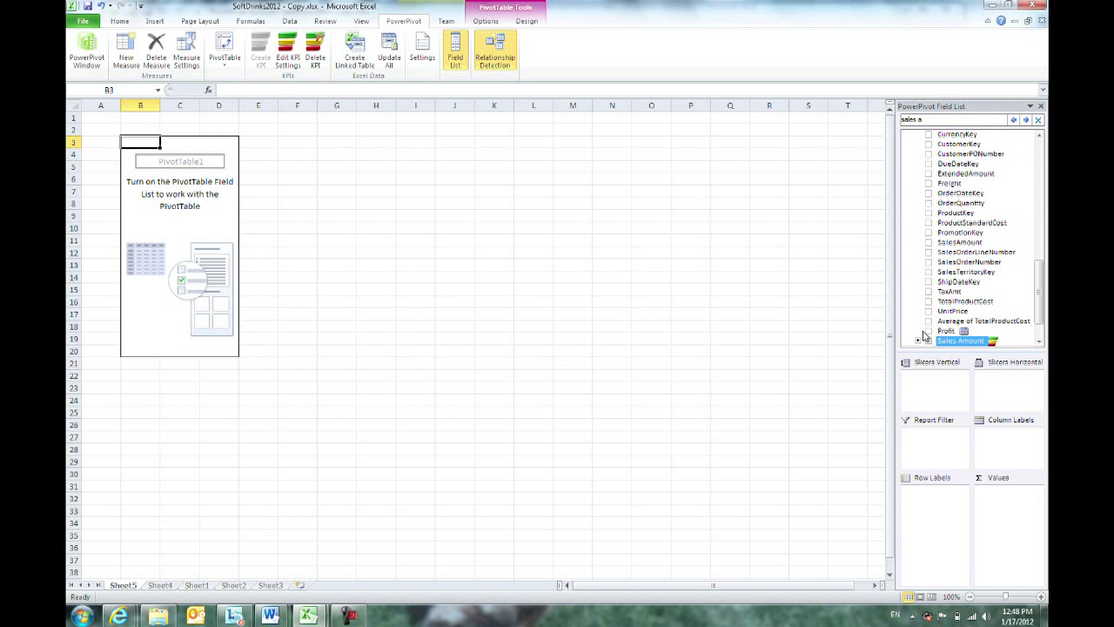
left_click_drag(1041, 308, 1041, 325)
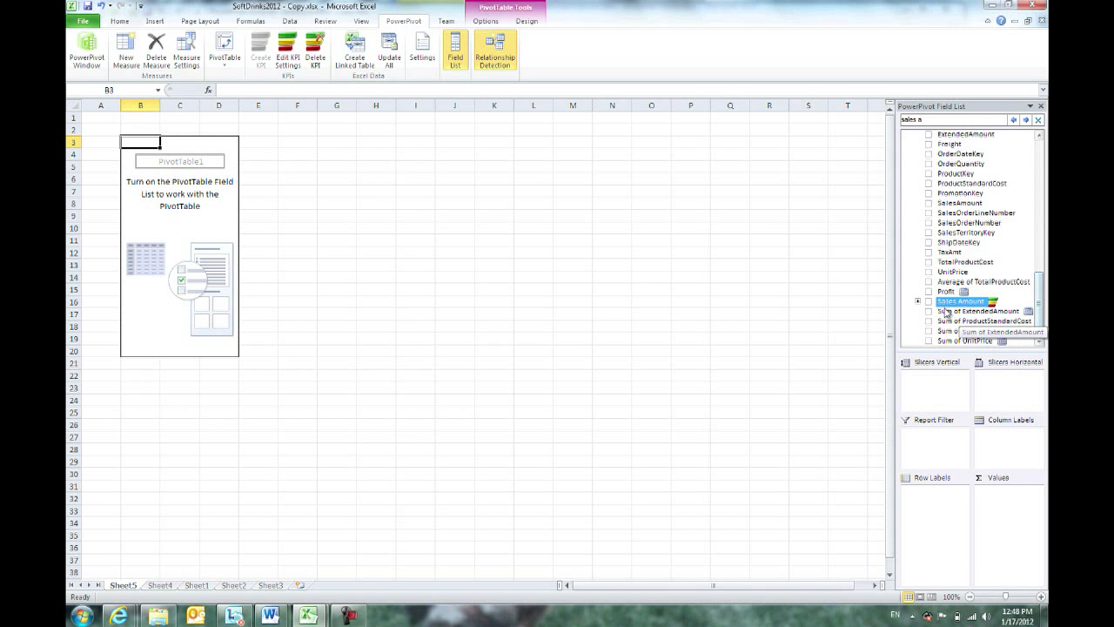
left_click(917, 301)
left_click(939, 310)
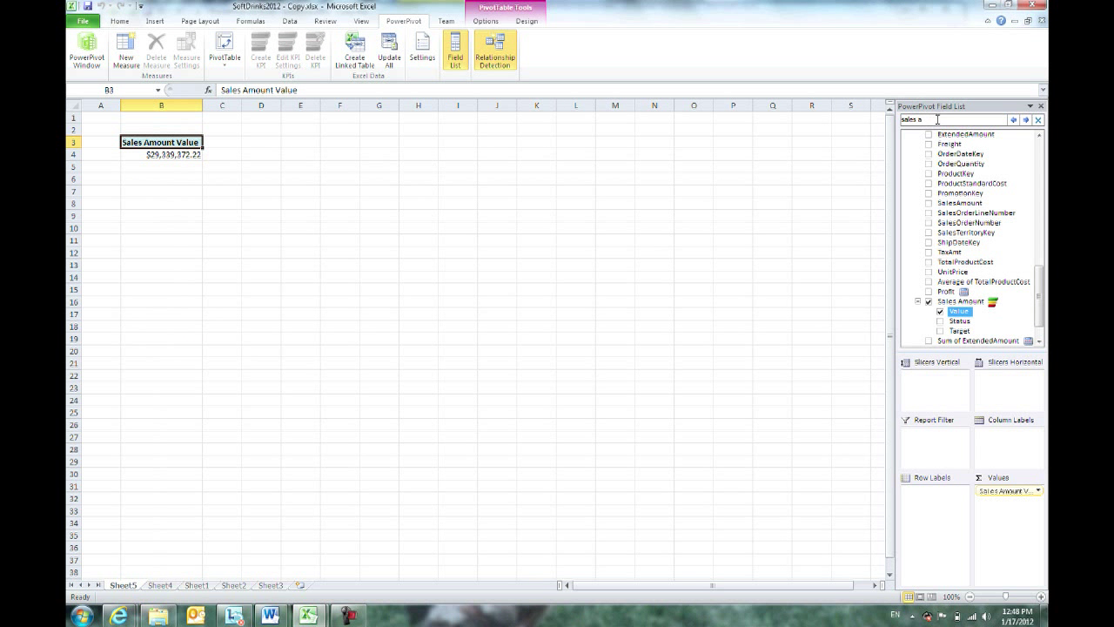
Step: Add the Products hierarchy of the Product table to the PivotTable's row labels
left_click_drag(1041, 272, 1041, 151)
left_click(906, 135)
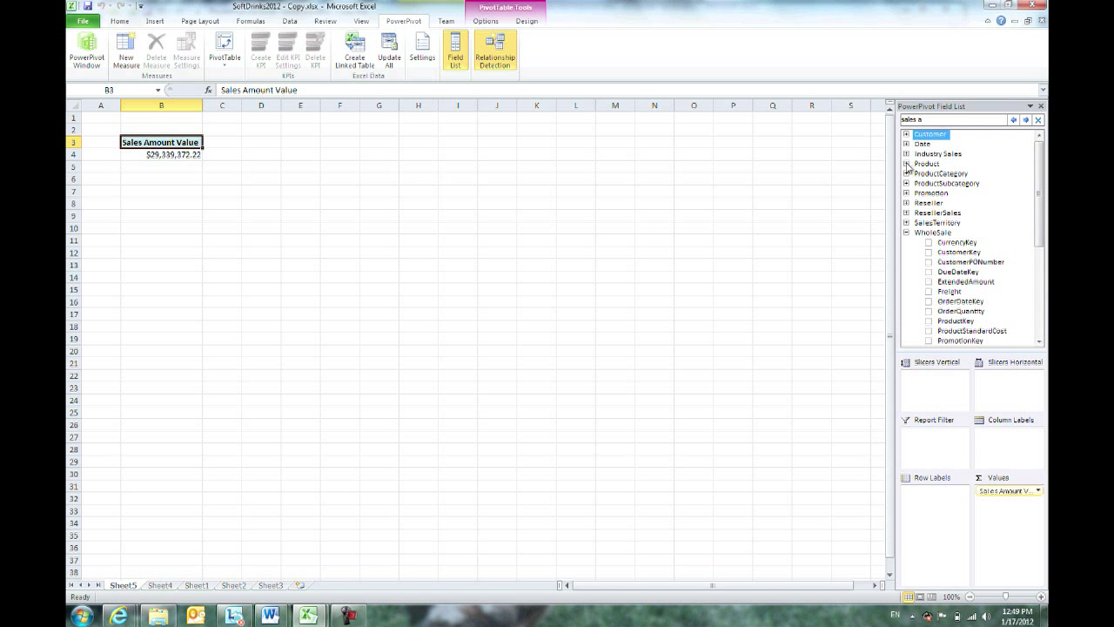
left_click(905, 164)
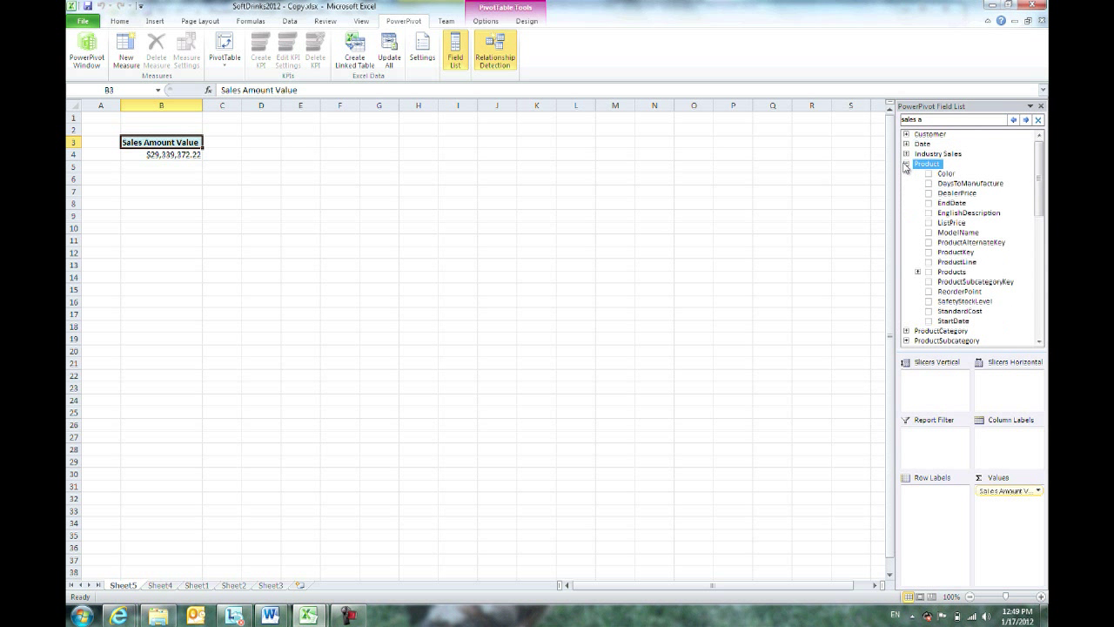
left_click(917, 273)
left_click(928, 272)
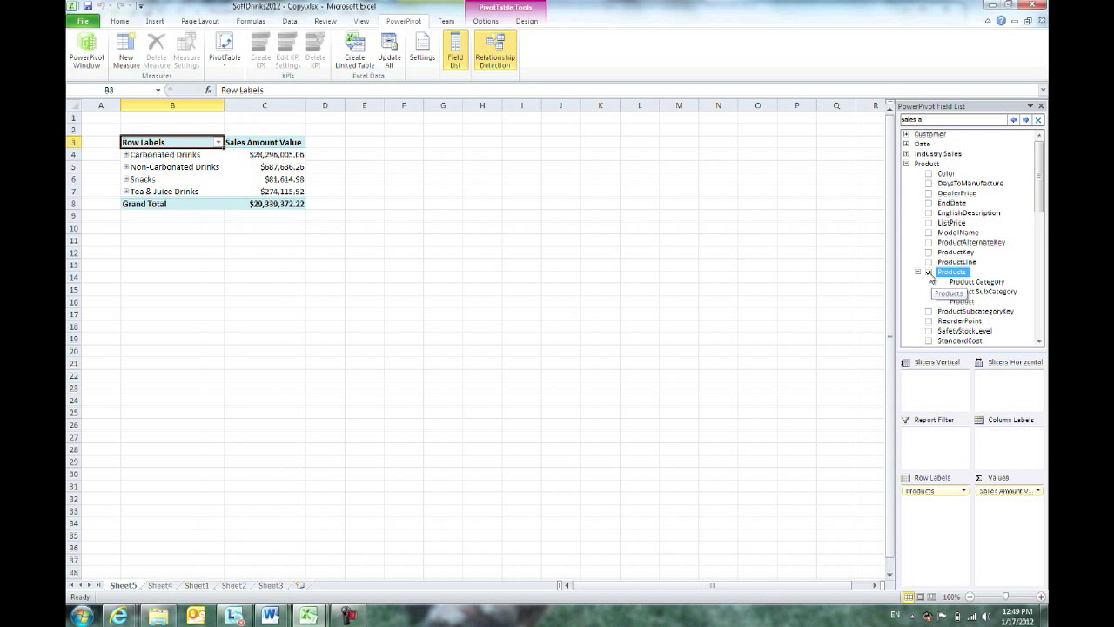
Step: Drill through Carbonated Drinks and Soft Drinks to individual products, collapse both levels, and expand Carbonated Drinks again
left_click(126, 154)
left_click(134, 168)
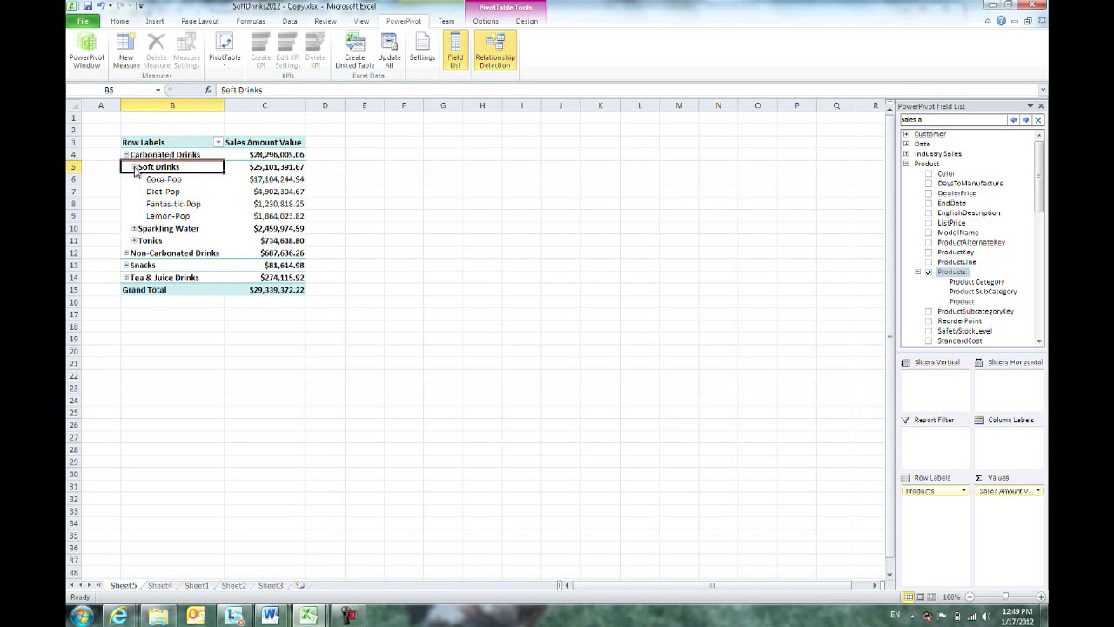
left_click(275, 175)
mouse_move(275, 176)
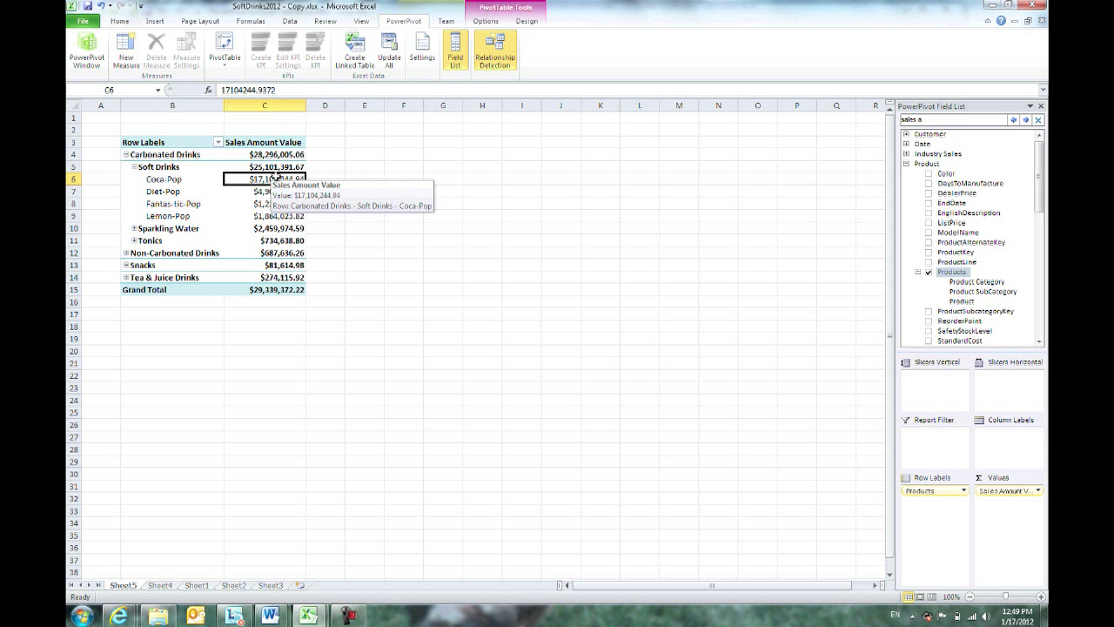
left_click(134, 167)
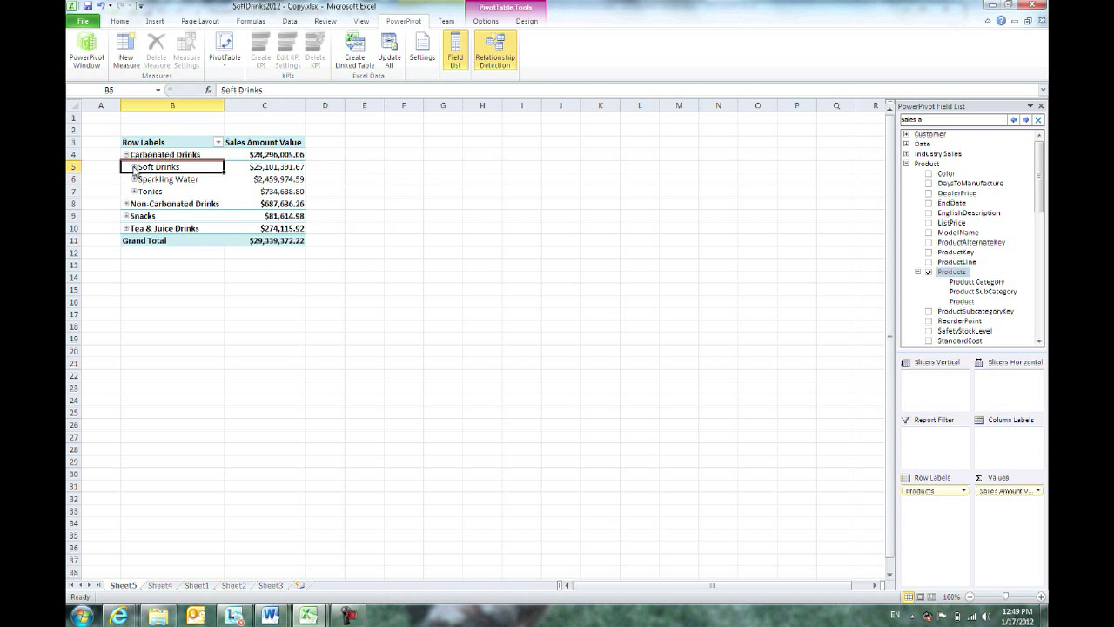
left_click(126, 155)
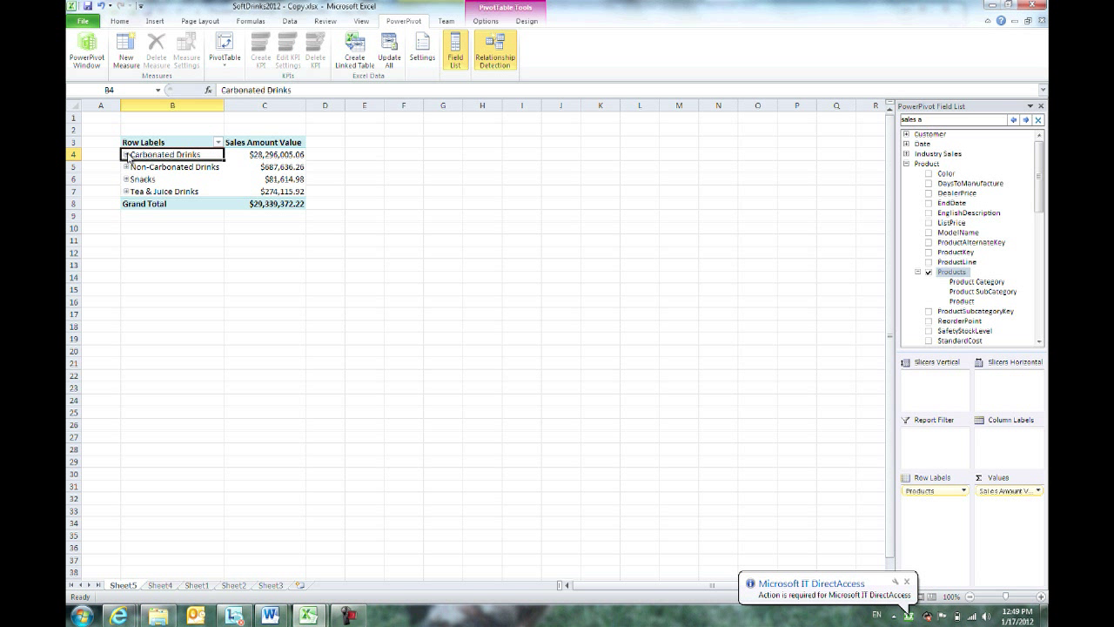
left_click(126, 155)
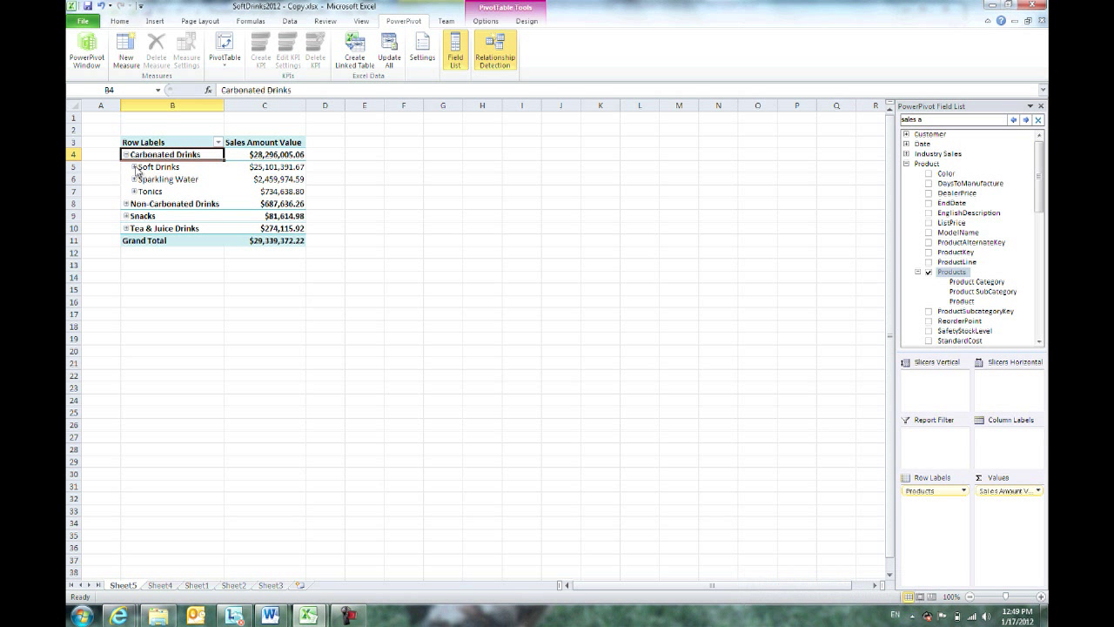
Step: Return to the PowerPivot window and bring up its advanced commands
left_click(90, 58)
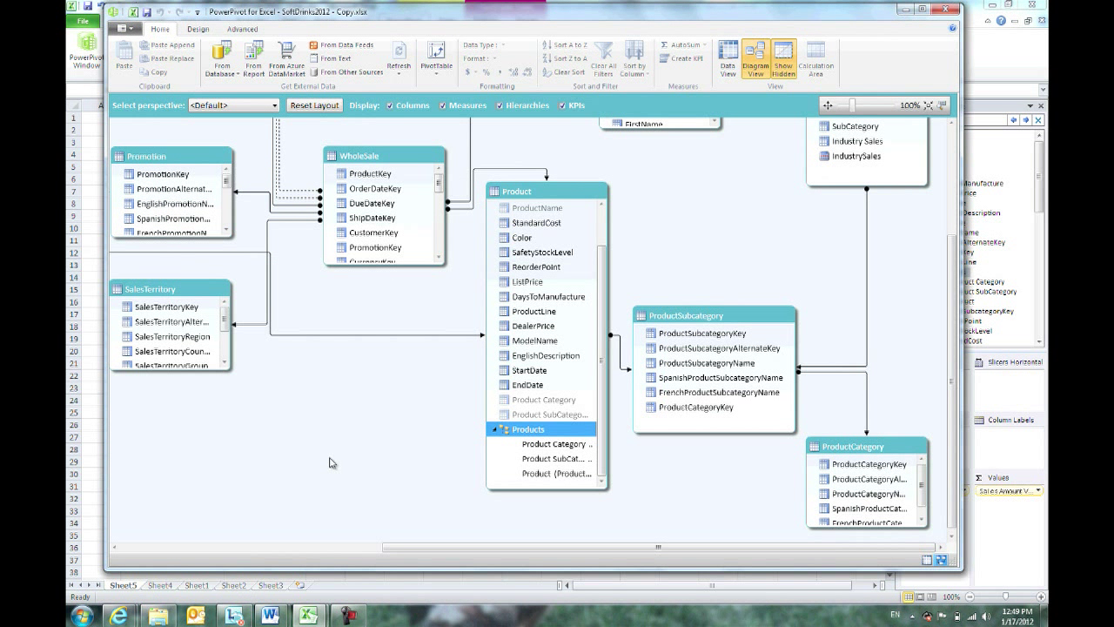
left_click(244, 30)
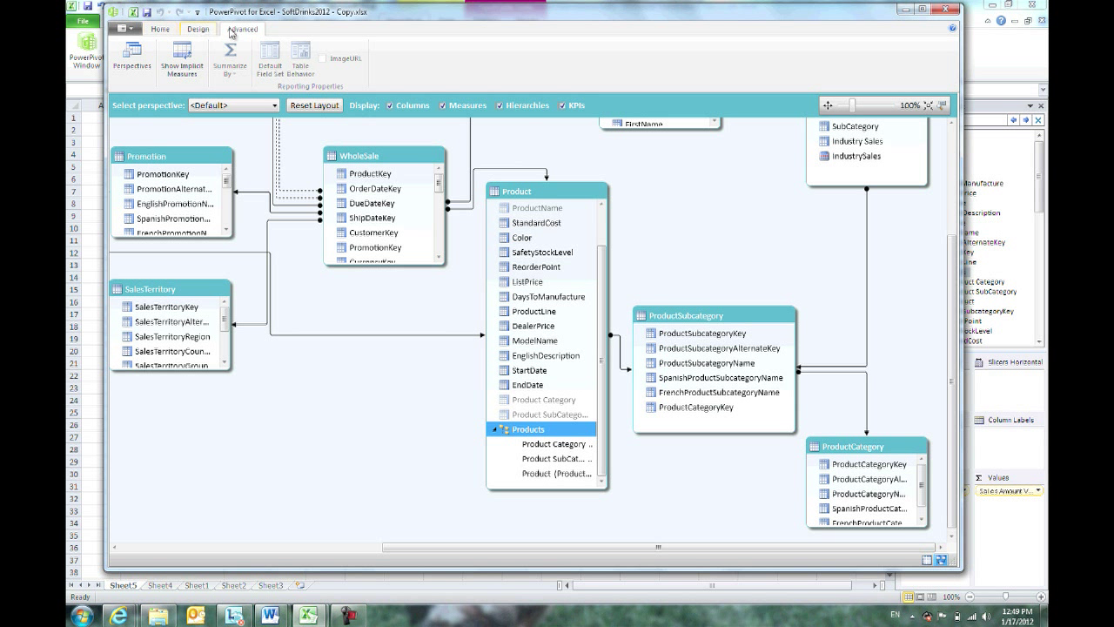
Step: Switch the PowerPivot window to Normal Mode and back to Advanced Mode
left_click(124, 28)
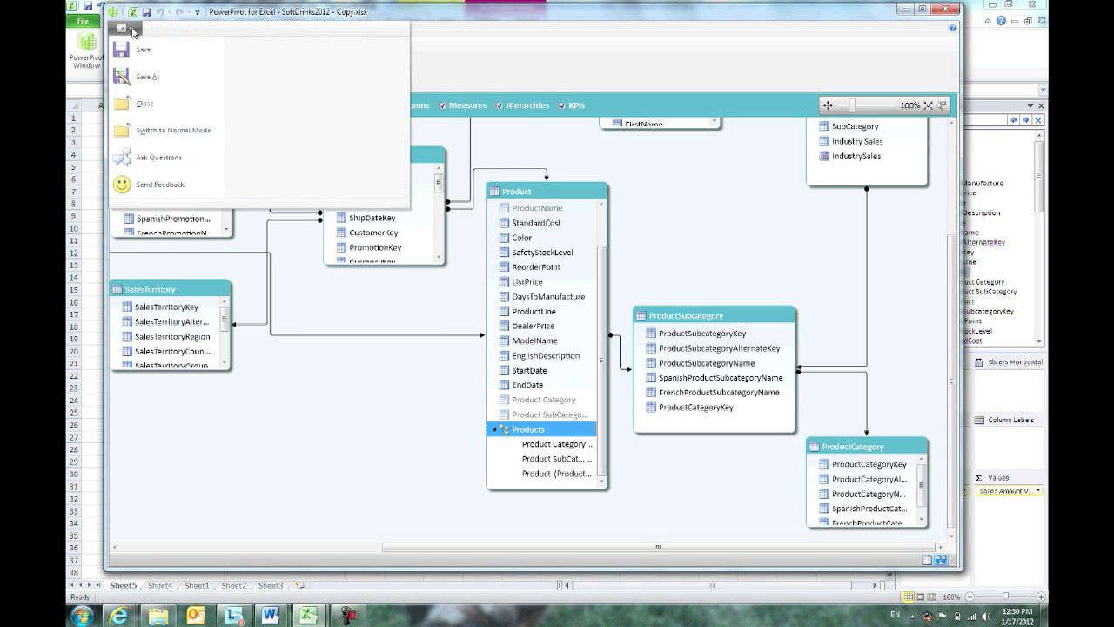
left_click(150, 136)
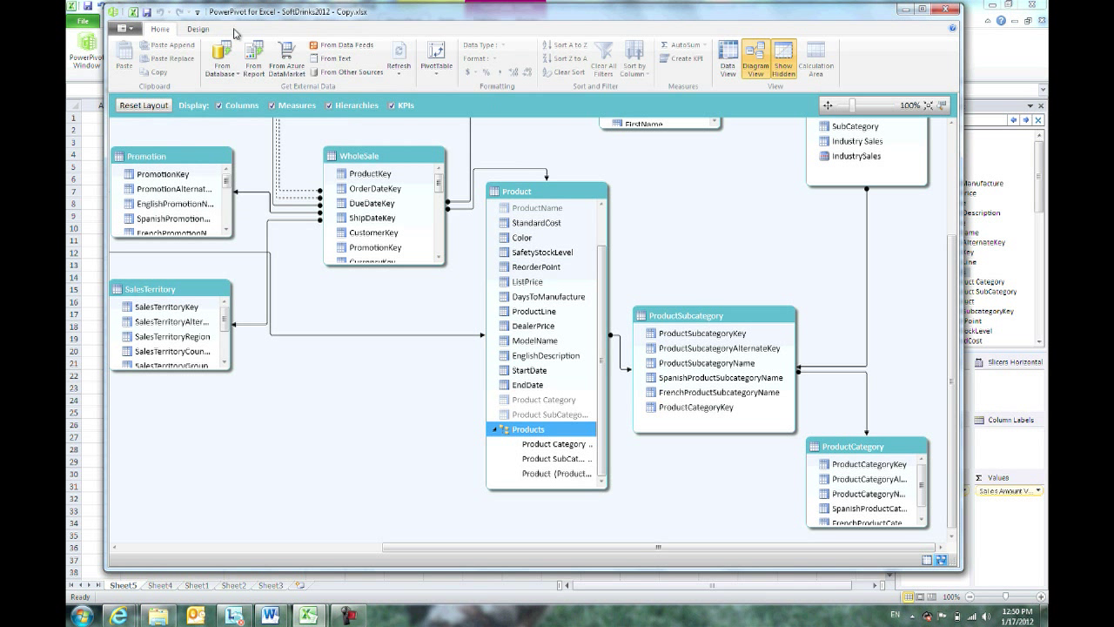
left_click(134, 30)
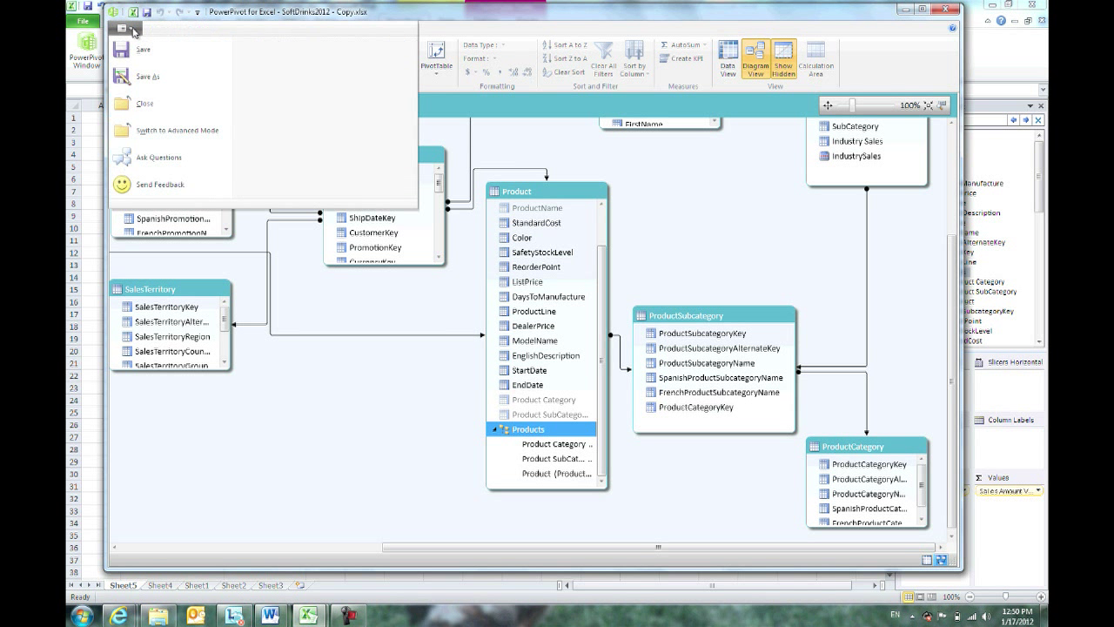
left_click(148, 132)
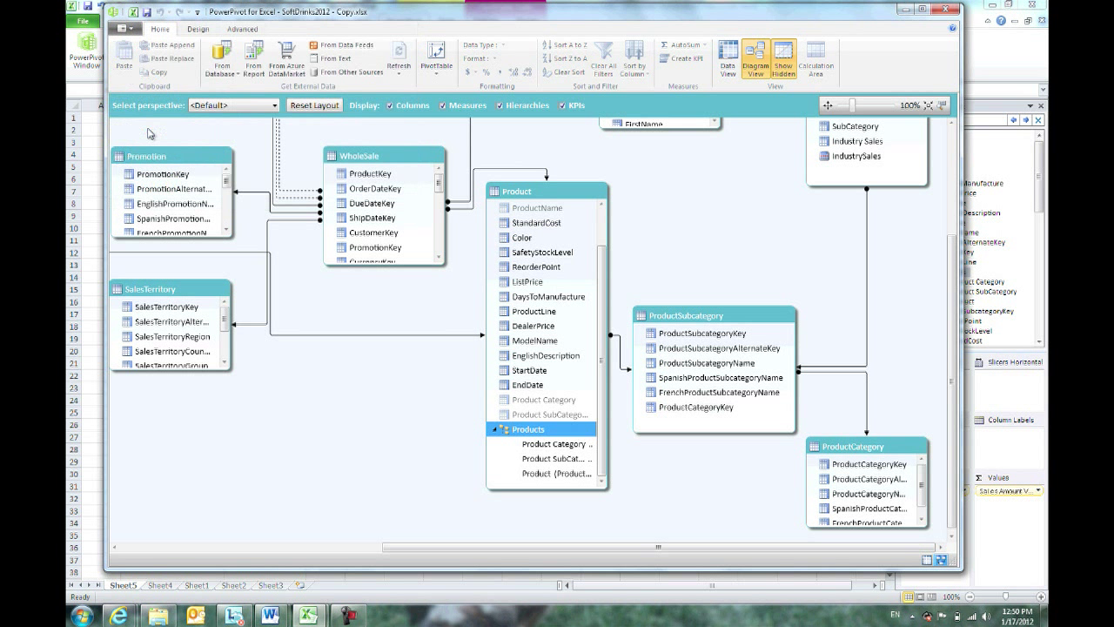
Step: Open the perspectives definition, enlarge its dialog, and create a perspective named Customer that includes the whole Customer table
left_click(243, 33)
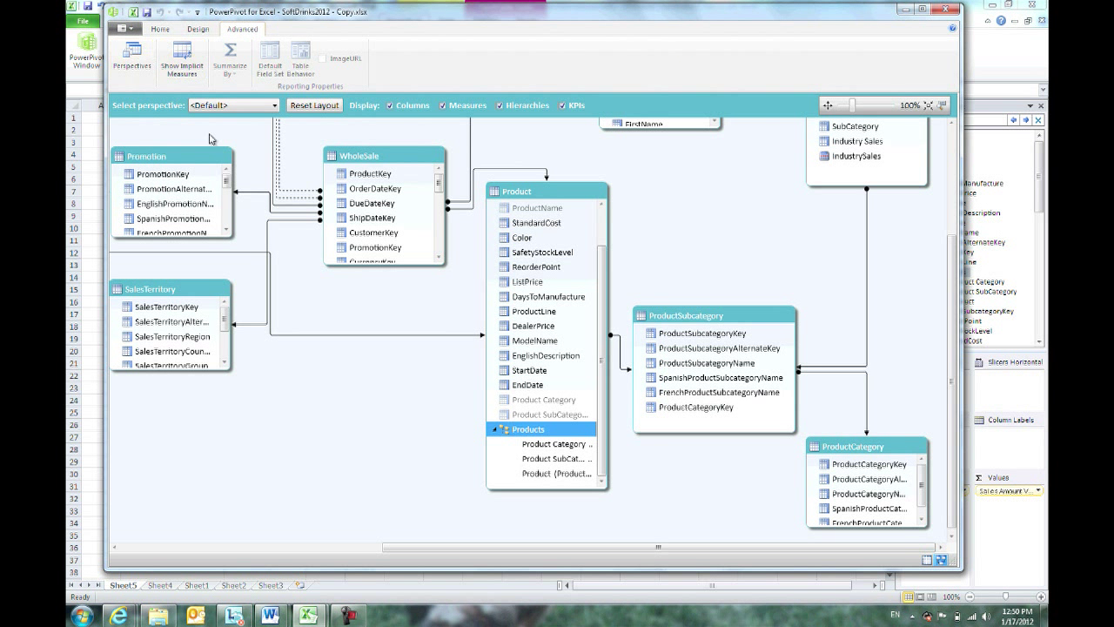
left_click_drag(396, 553, 134, 554)
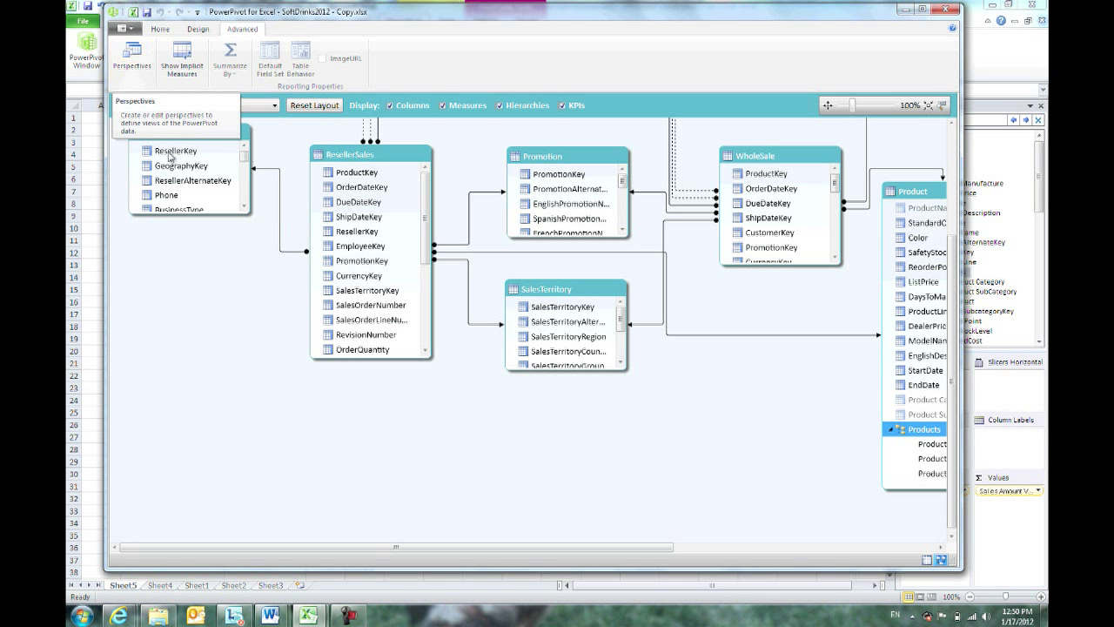
left_click(134, 48)
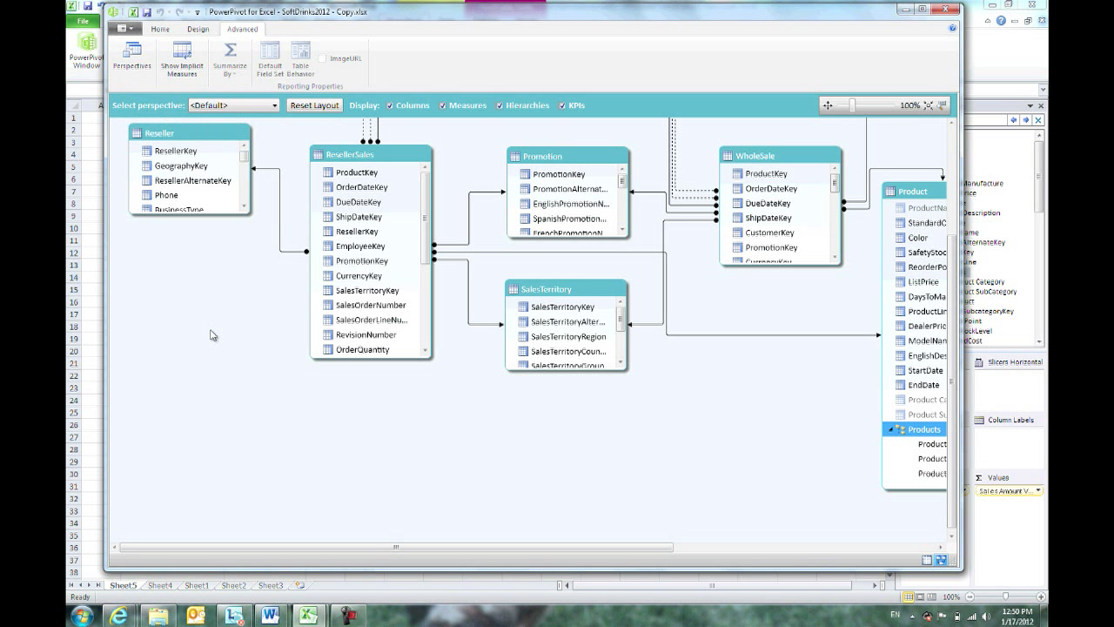
left_click(131, 58)
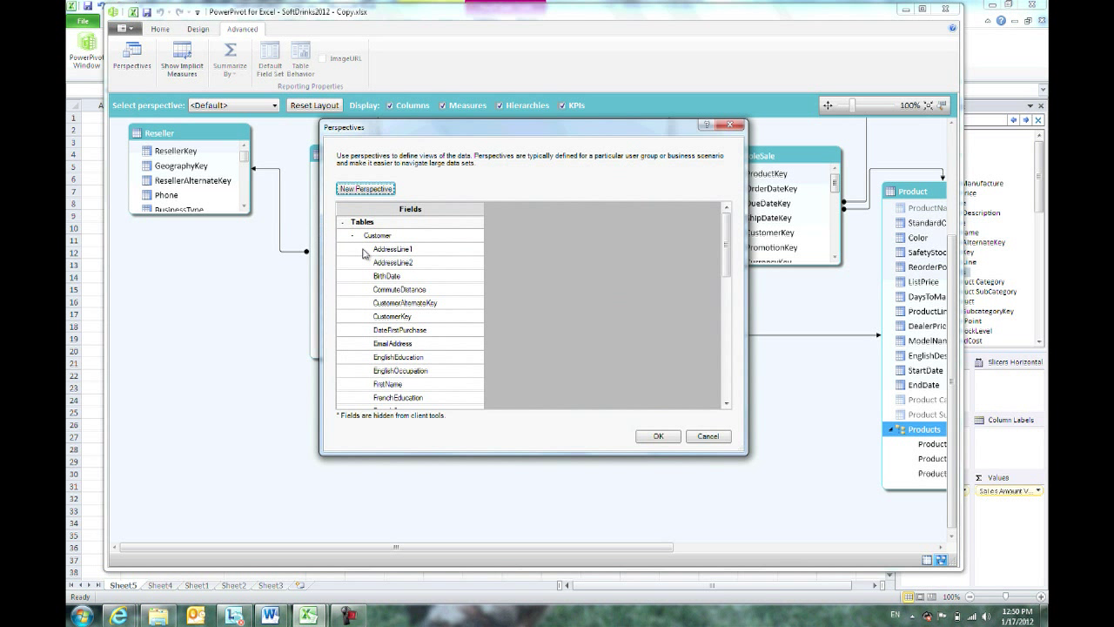
left_click_drag(528, 453, 532, 499)
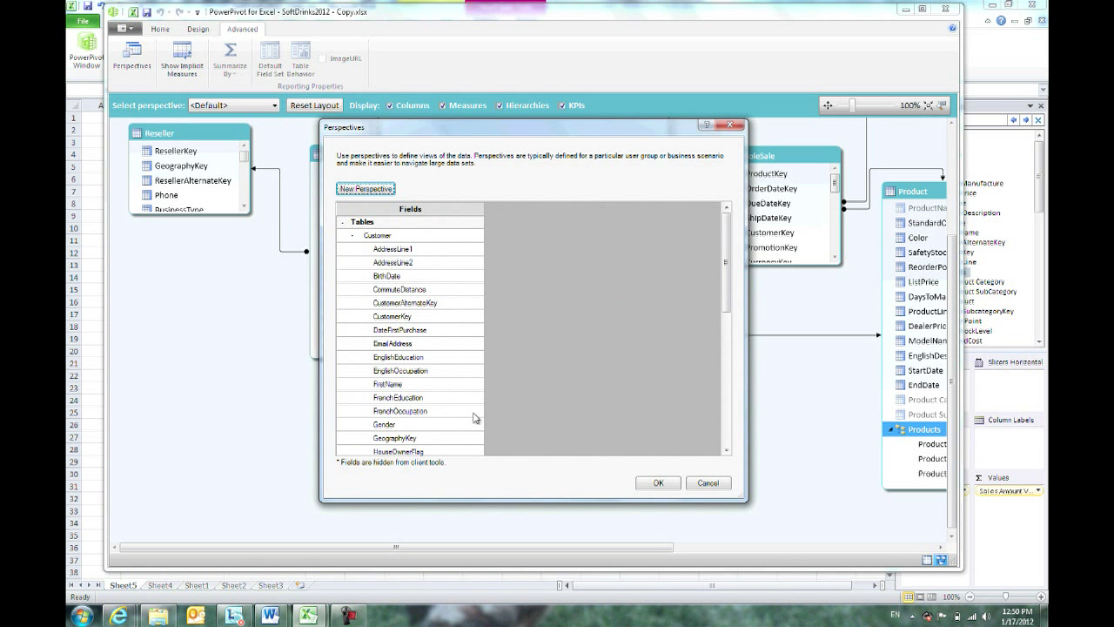
left_click(366, 189)
type("Customer")
left_click(514, 235)
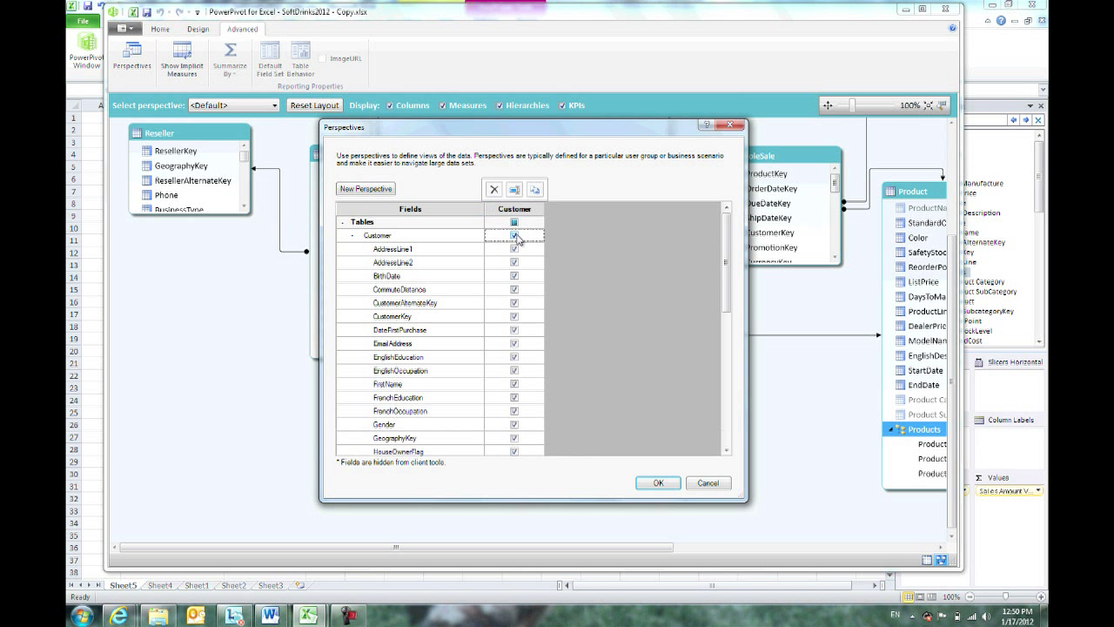
Step: Exclude BirthDate, CustomerAlternateKey, EmailAddress, EnglishOccupation, FrenchEducation, GeographyKey and HouseOwnerFlag from the Customer perspective, and collapse the Customer table's fields
left_click(514, 276)
left_click(514, 303)
left_click(514, 343)
left_click(514, 370)
left_click(514, 397)
left_click(514, 438)
left_click(514, 451)
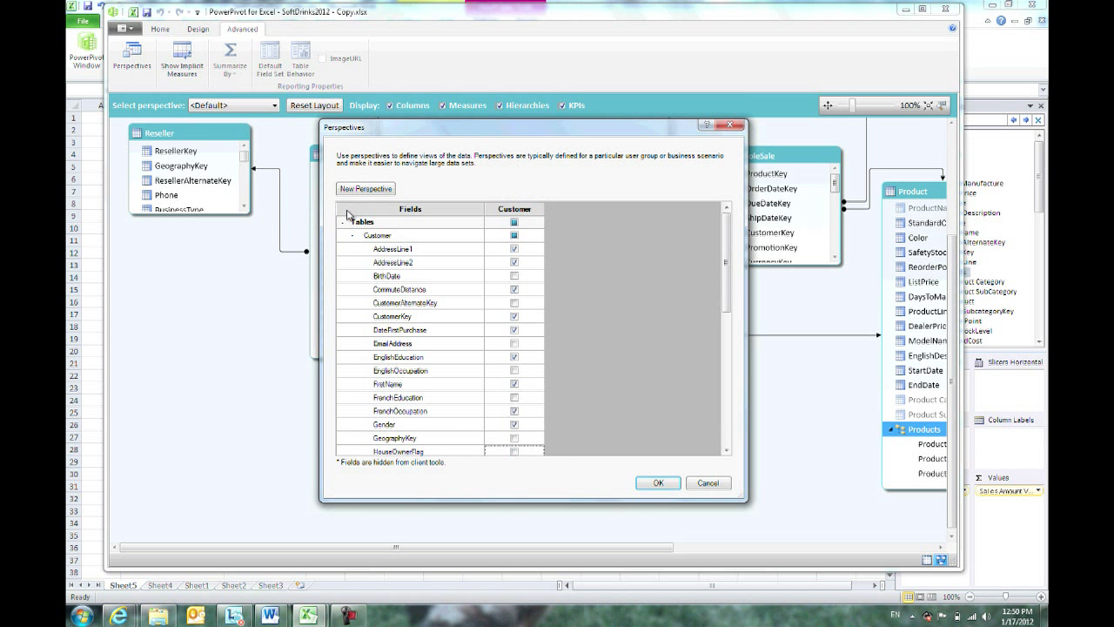
left_click(353, 236)
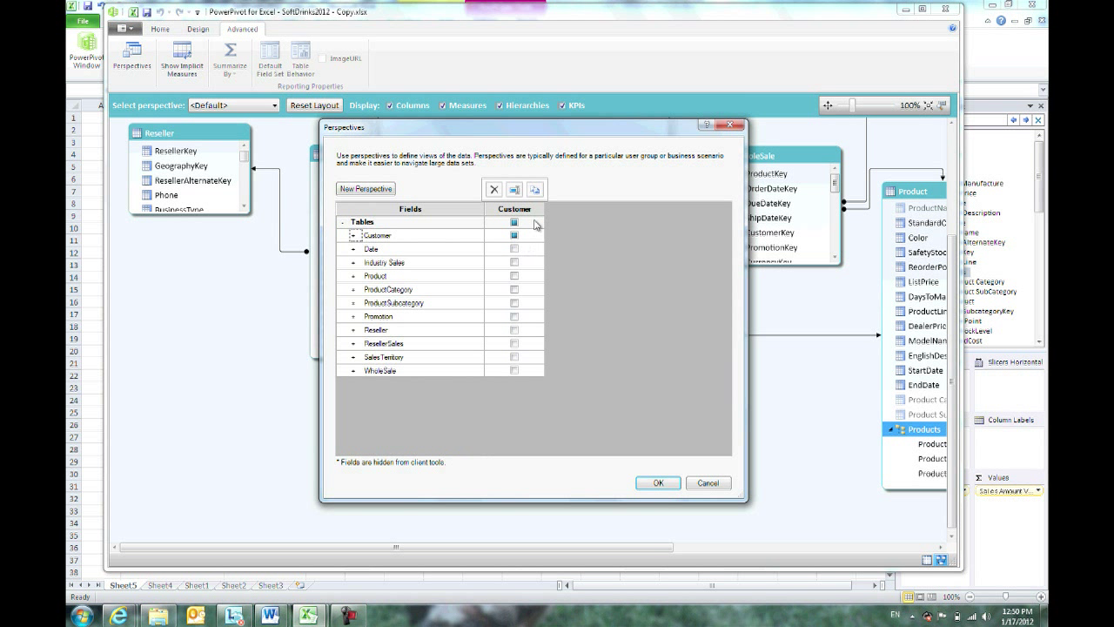
Step: Create a perspective named Whole Sales that includes the WholeSale, Product, ProductCategory, ProductSubcategory, Customer and Date tables
left_click(364, 190)
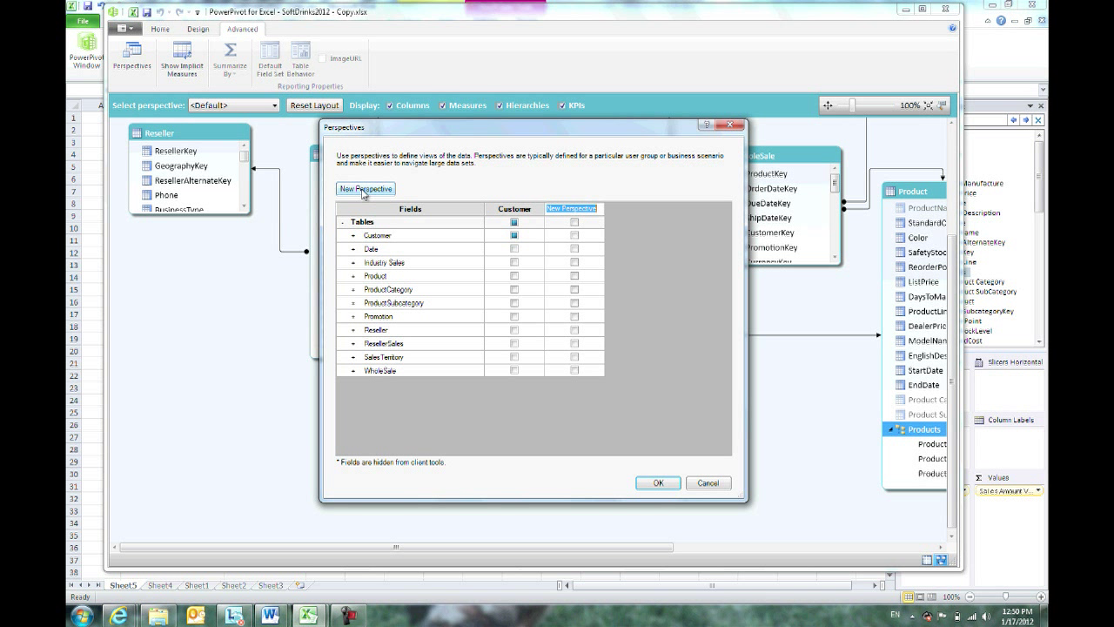
type("Whole Sales")
left_click(575, 370)
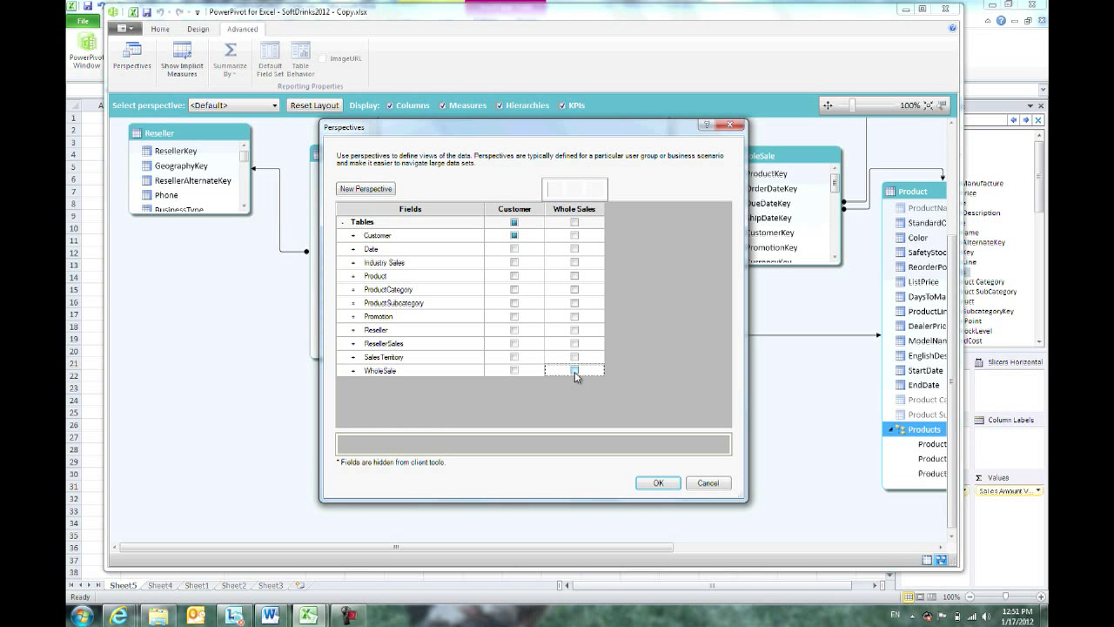
left_click(574, 275)
left_click(574, 289)
left_click(575, 302)
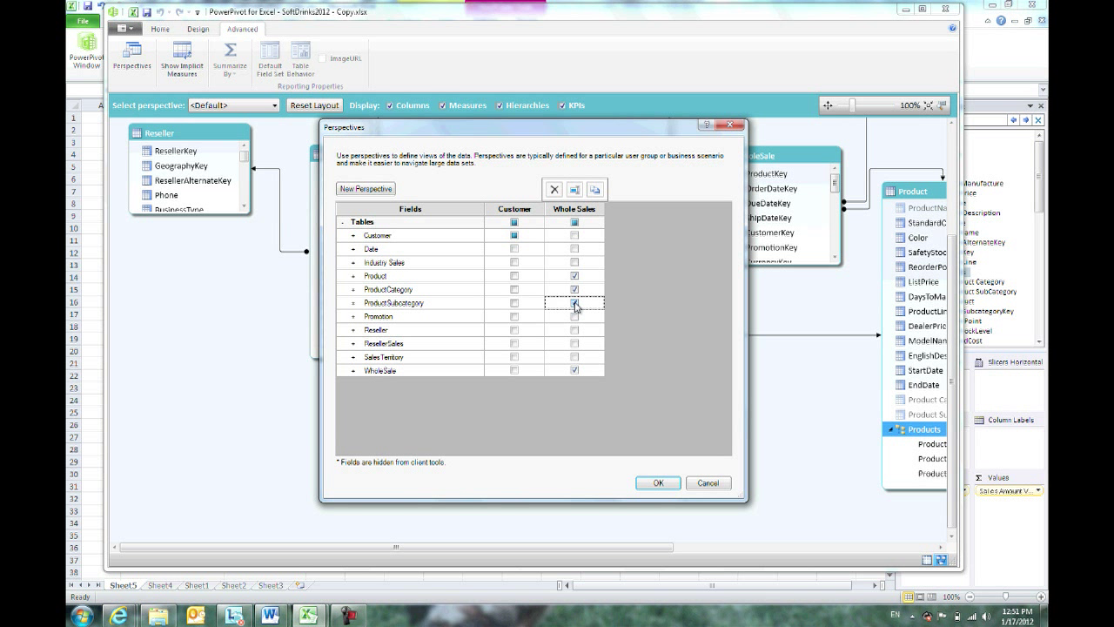
left_click(574, 235)
left_click(575, 250)
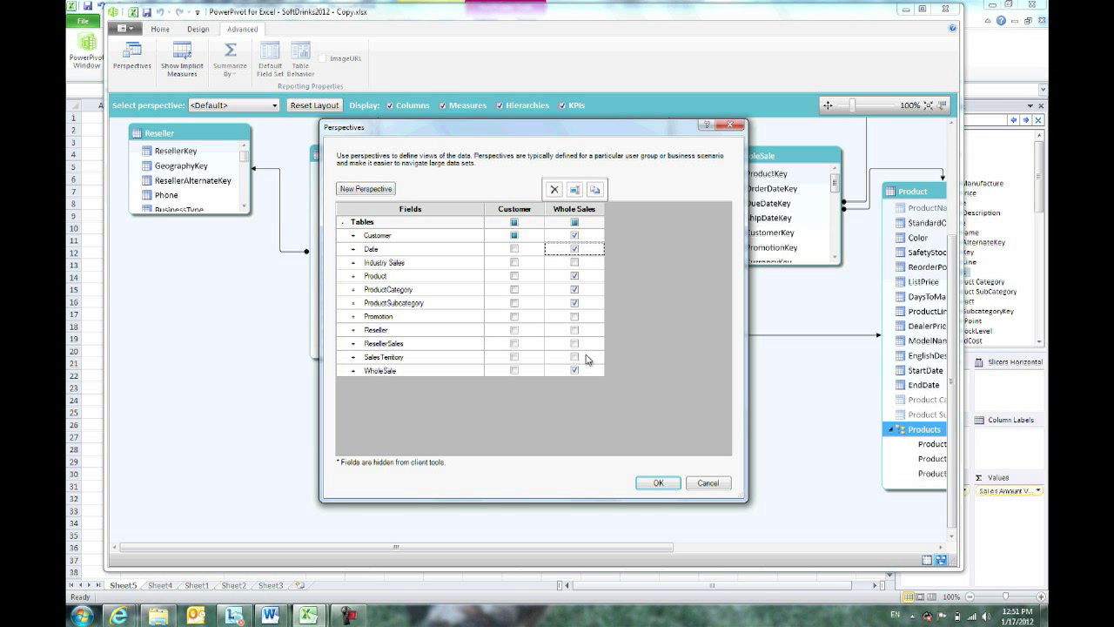
Step: Duplicate the Whole Sales perspective
left_click(595, 190)
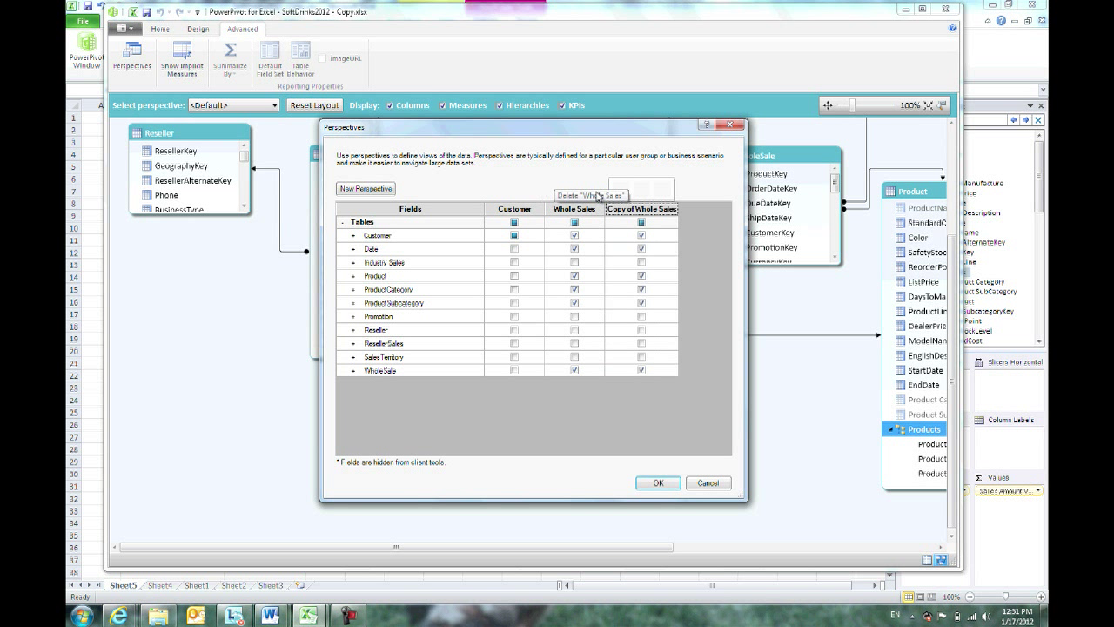
Step: Rename the copied perspective Reseller Sales and replace its WholeSale table with the ResellerSales and Reseller tables, accepting the perspective definitions
left_click(645, 193)
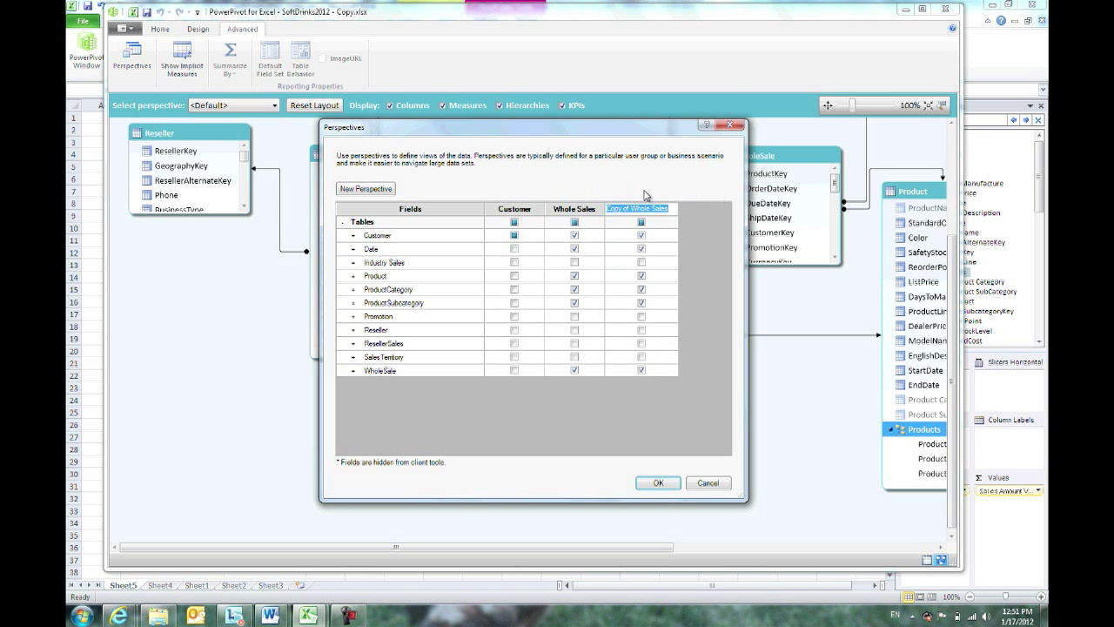
type("Res")
type("eller")
left_click(641, 372)
left_click(642, 342)
left_click(641, 330)
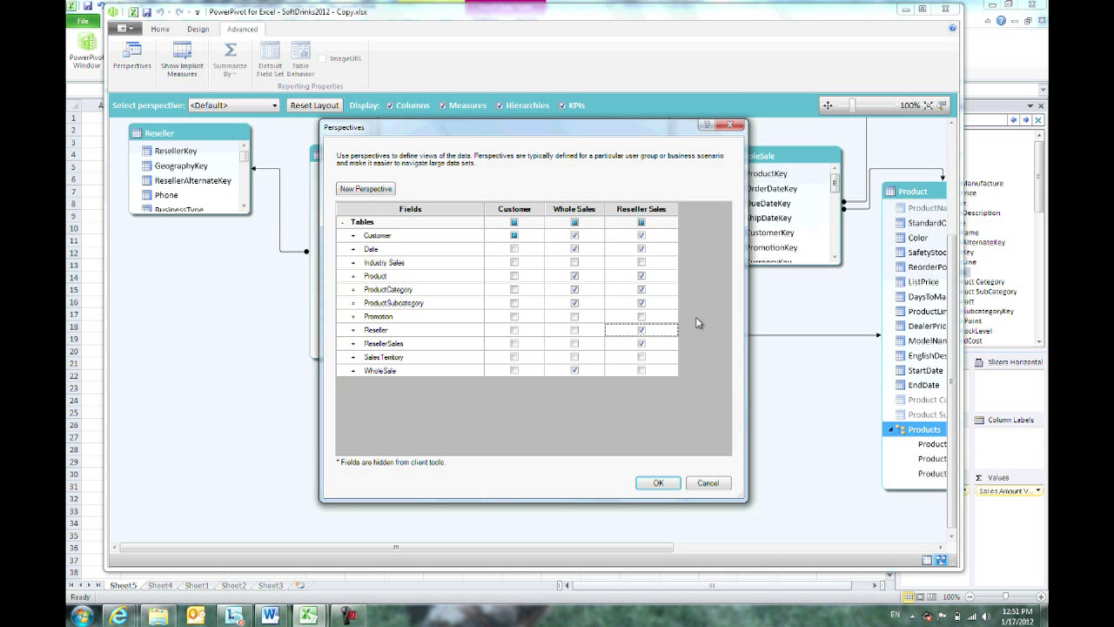
left_click(657, 483)
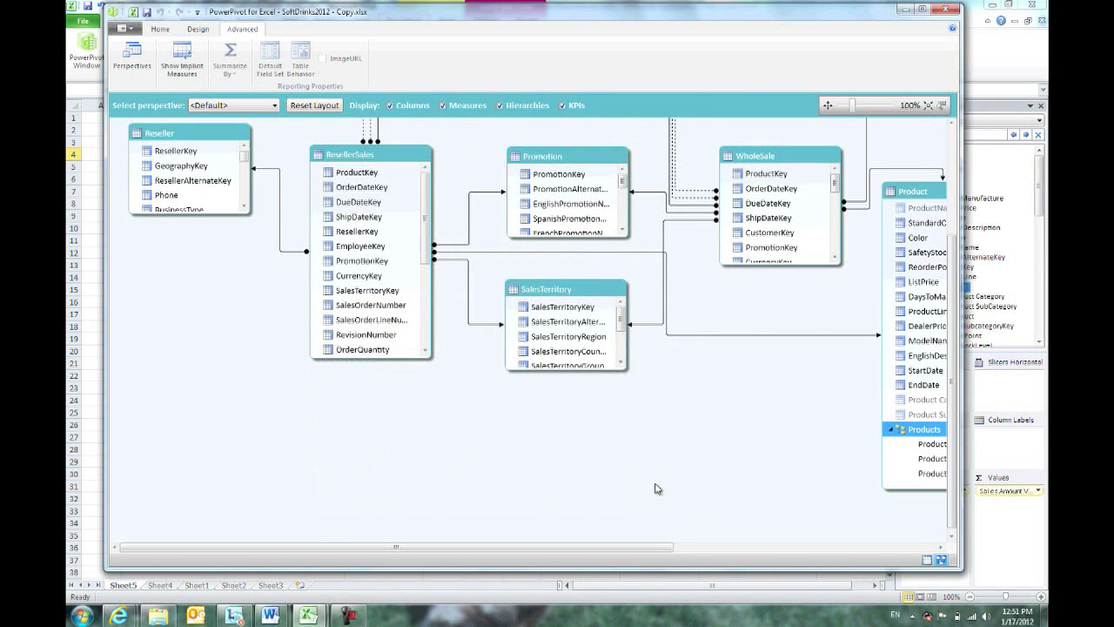
Step: Make the Date table slightly taller in the diagram
left_click_drag(955, 361, 957, 226)
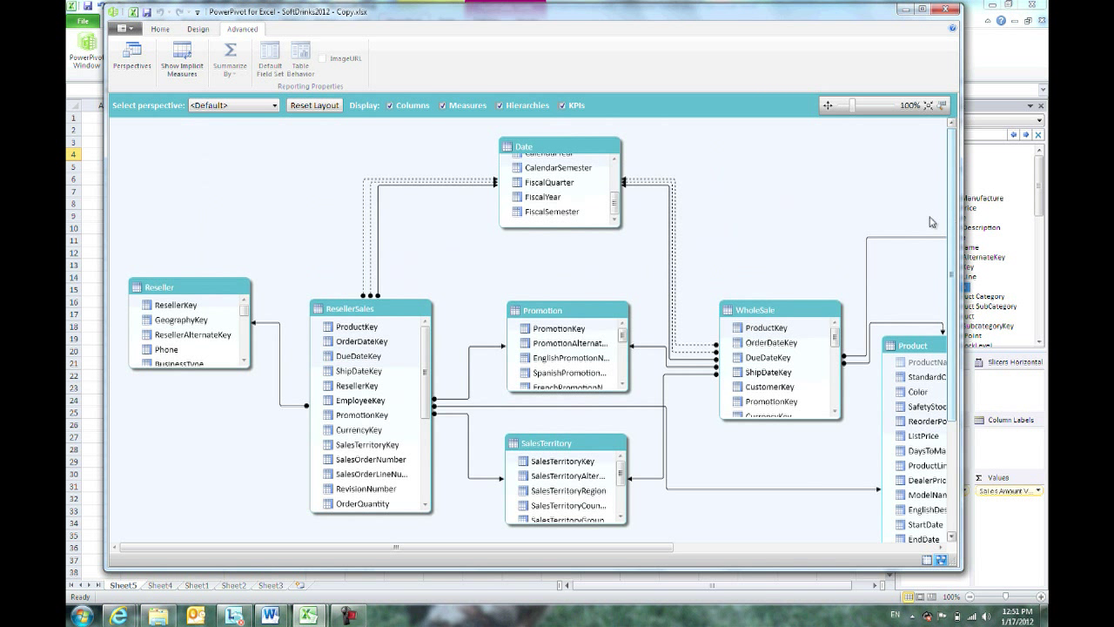
left_click_drag(575, 228, 573, 243)
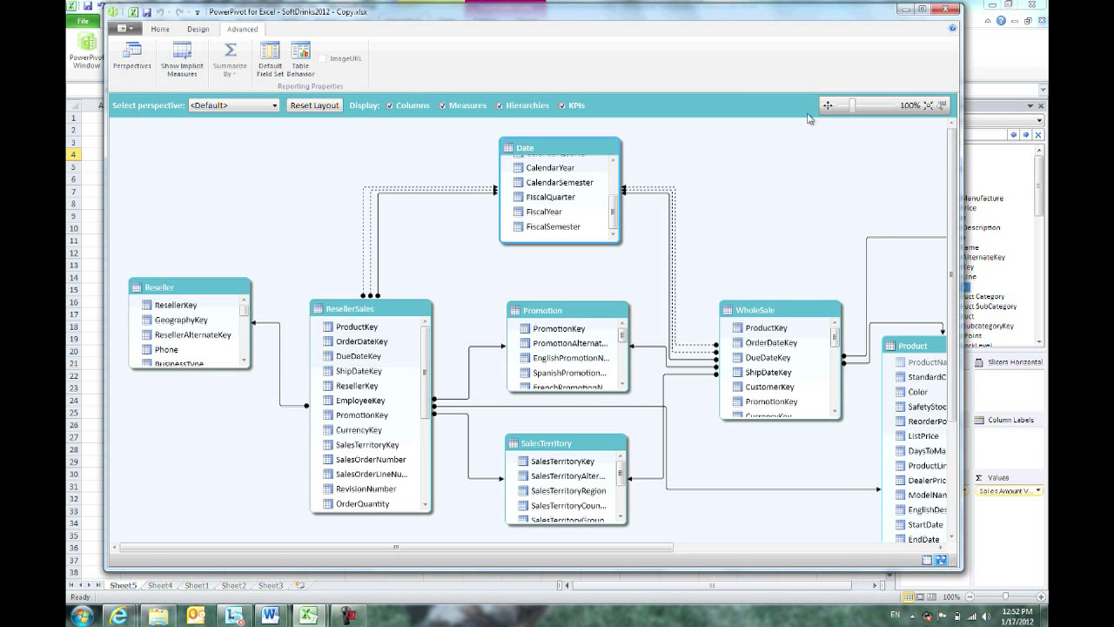
Step: Switch to the Excel workbook and collapse the Product and WholeSale tables in the PivotTable's field list
left_click(132, 12)
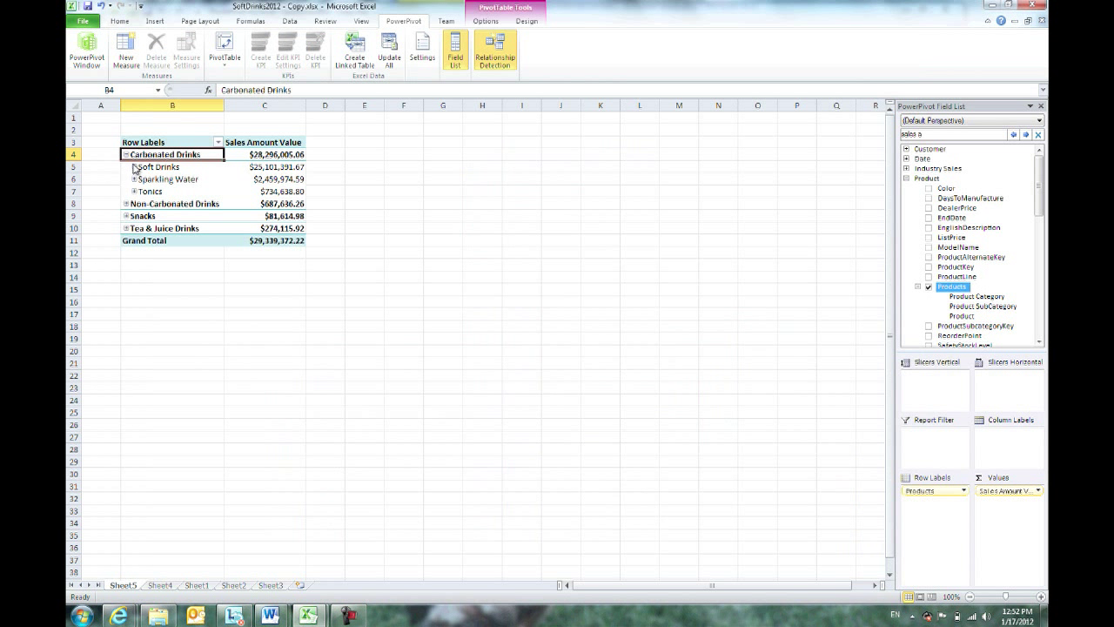
left_click(906, 178)
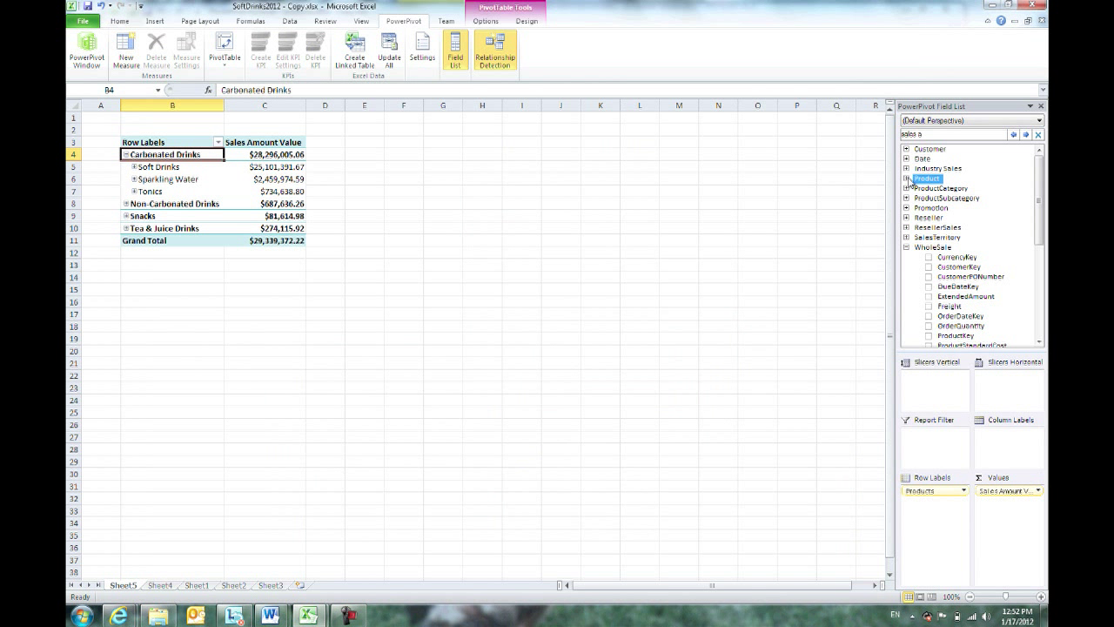
left_click(906, 247)
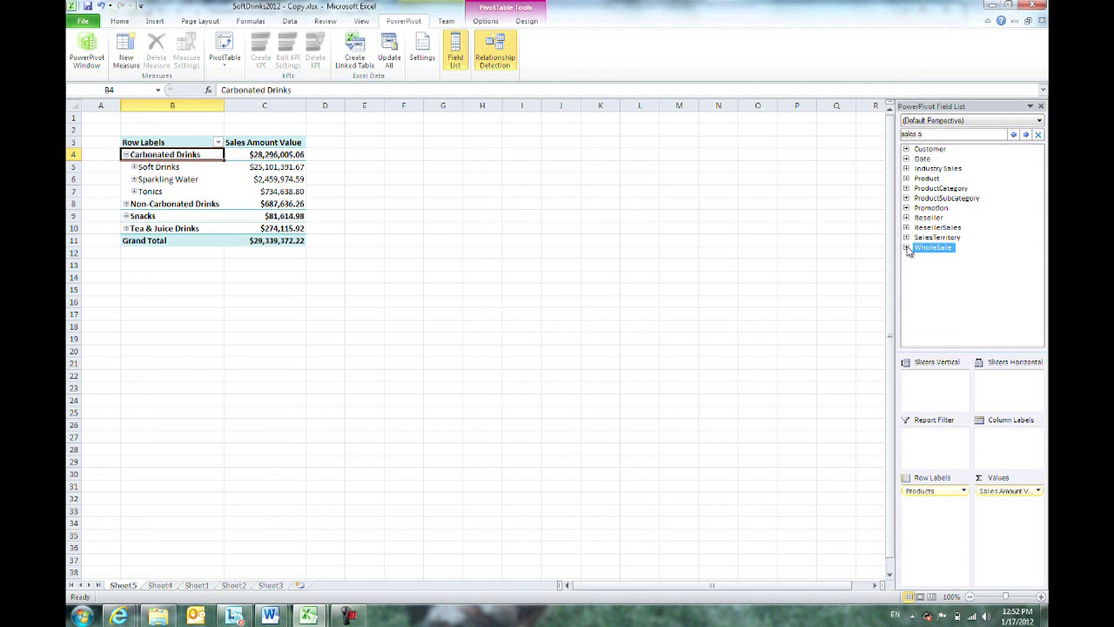
Step: Show the Customer perspective in the field list and look through the Customer table's fields
left_click(974, 122)
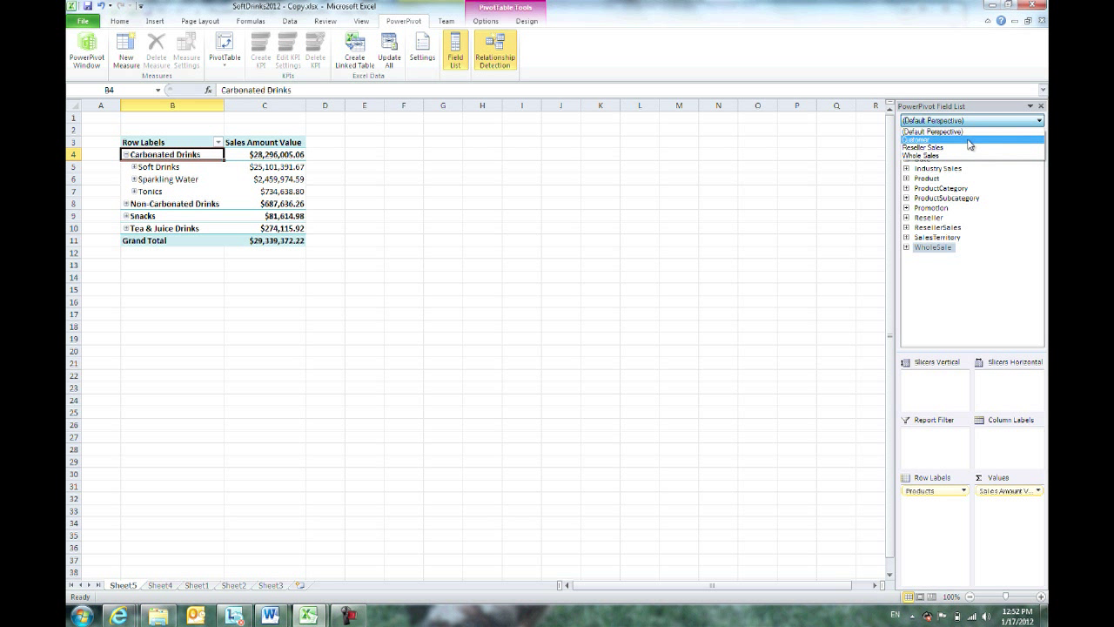
left_click(968, 140)
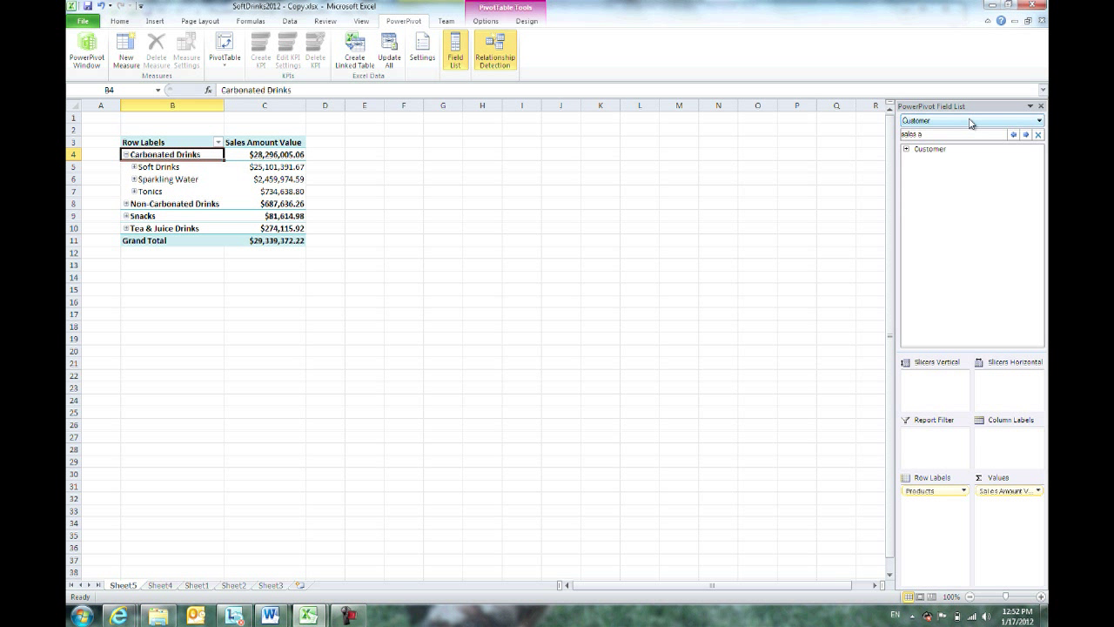
left_click(971, 122)
left_click(971, 122)
left_click(906, 151)
left_click(906, 150)
Step: Show the Reseller Sales perspective in the field list and check the Soft Drinks and Sparkling Water rows of the PivotTable
left_click(967, 120)
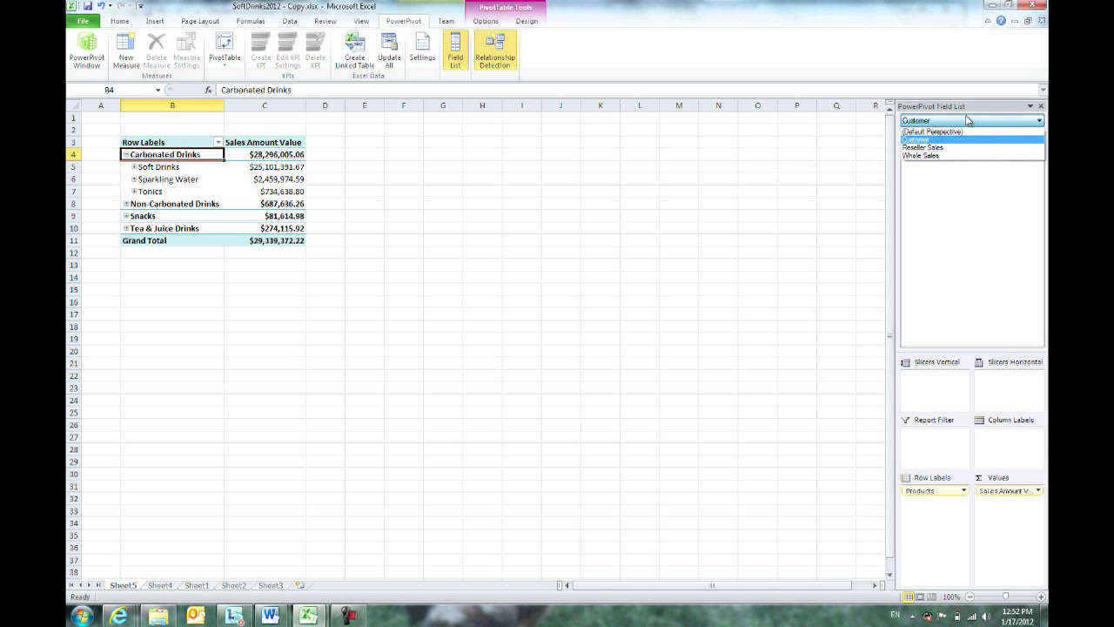
left_click(932, 153)
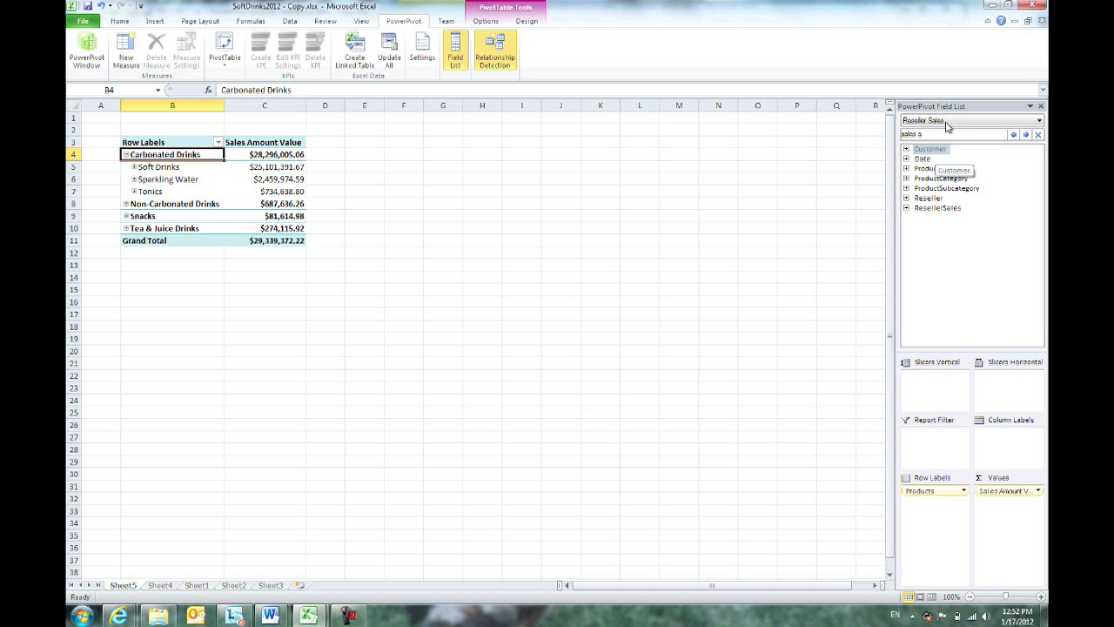
left_click(134, 167)
left_click(134, 167)
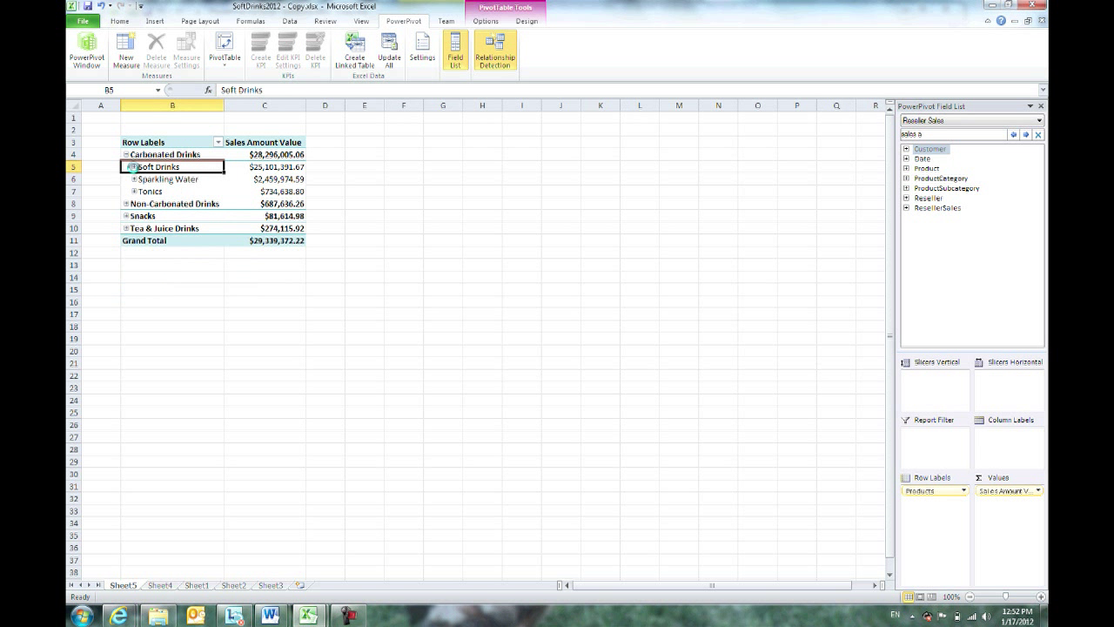
left_click(273, 177)
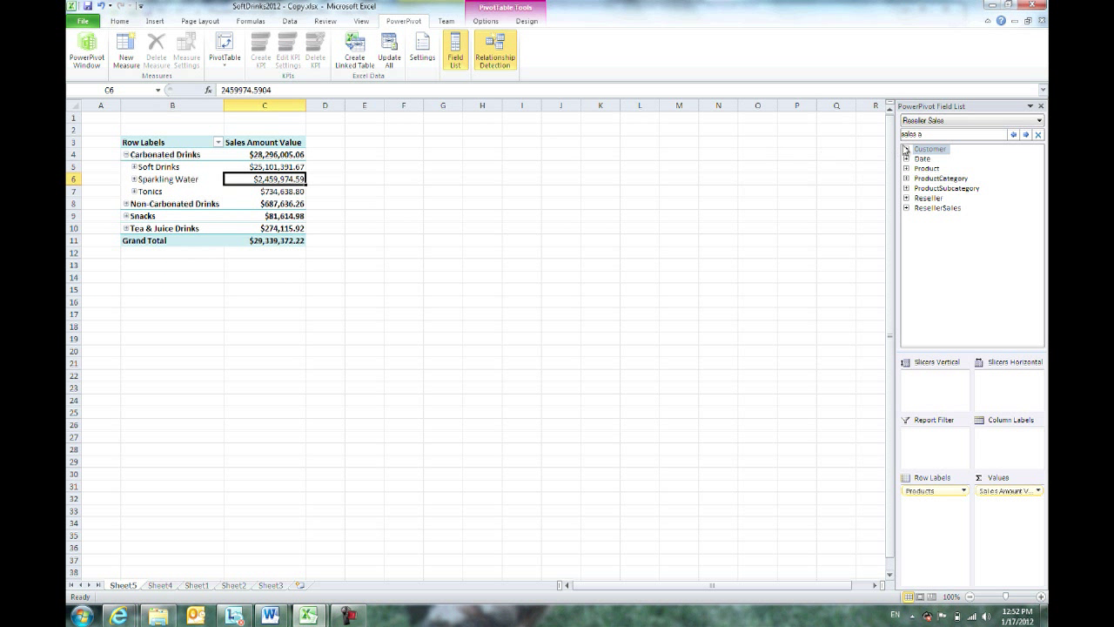
Step: Set the PivotTable's field list to the Whole Sales perspective
left_click(947, 122)
left_click(939, 156)
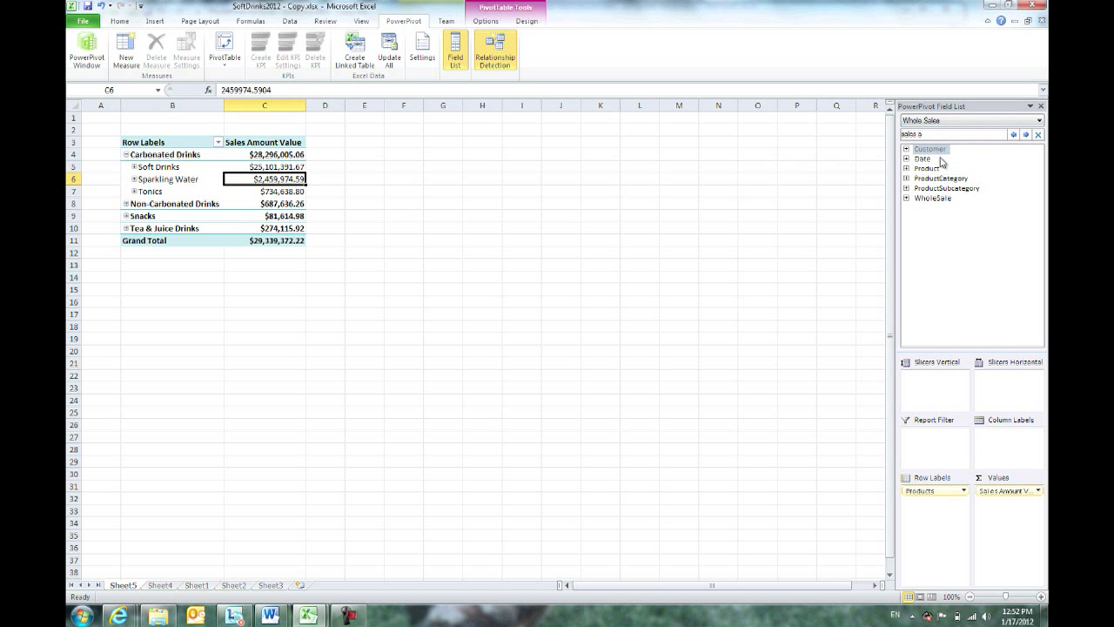
left_click(955, 122)
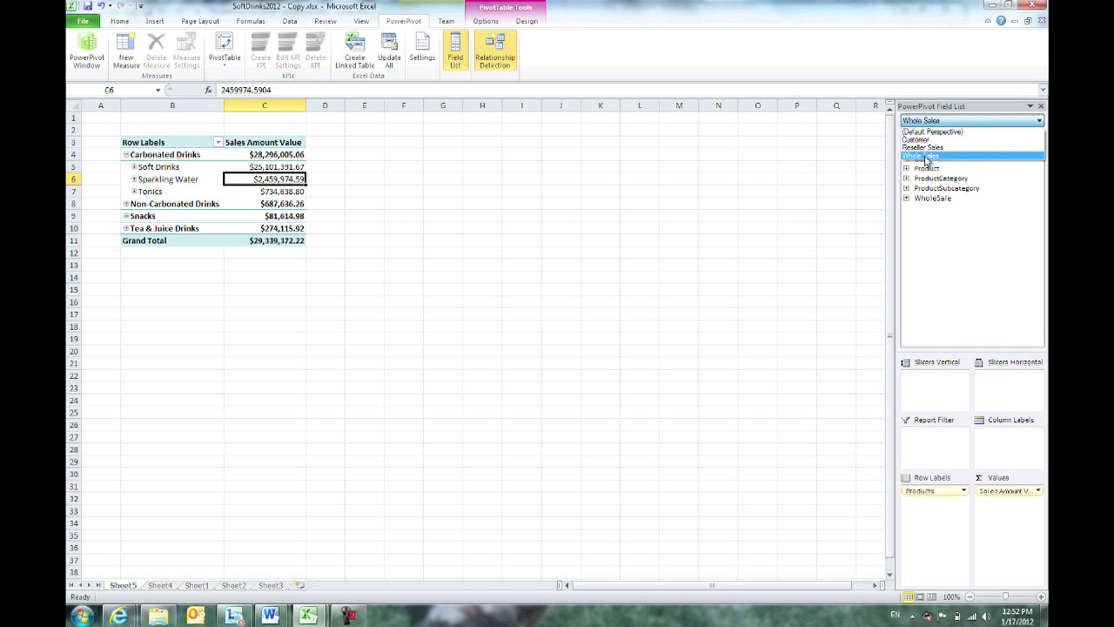
left_click(925, 156)
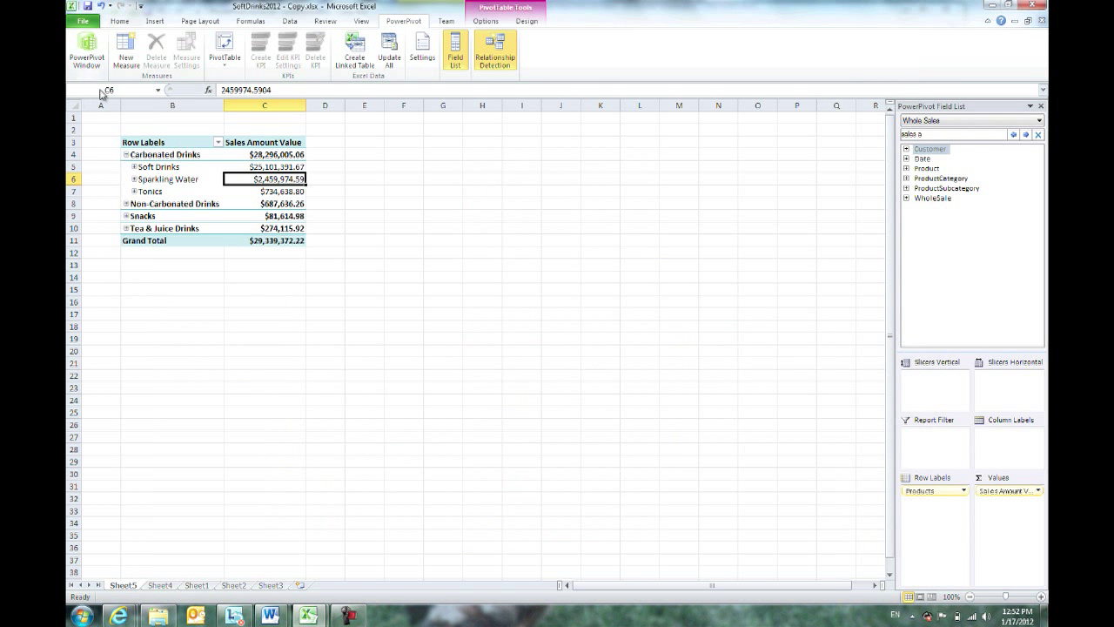
Step: Return to the PowerPivot window and show the diagram in the Whole Sales perspective
left_click(87, 49)
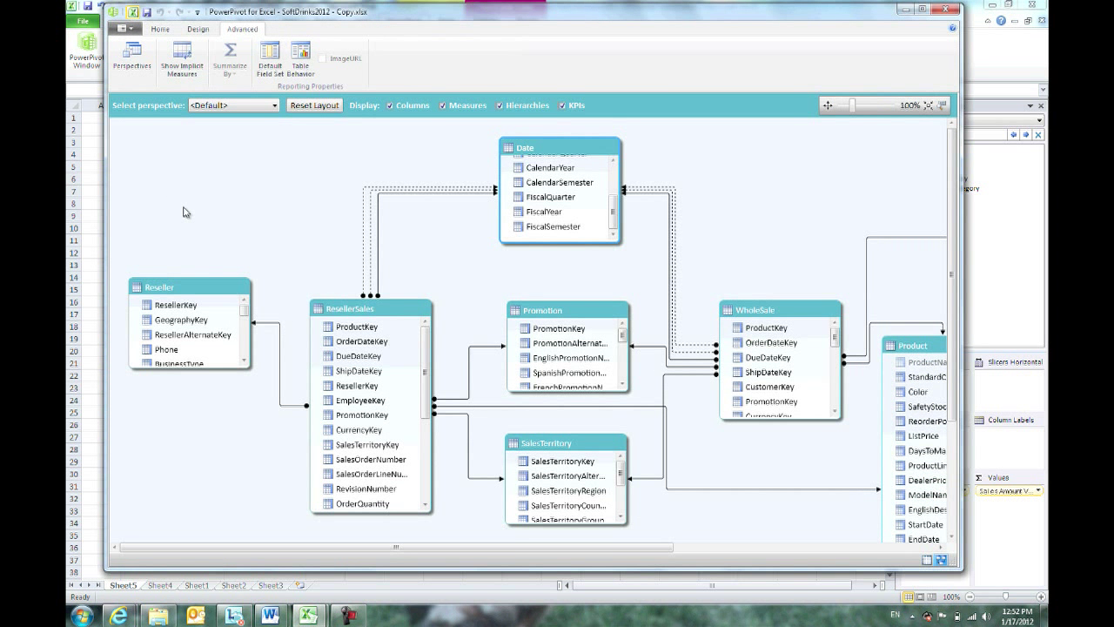
left_click_drag(437, 549, 548, 558)
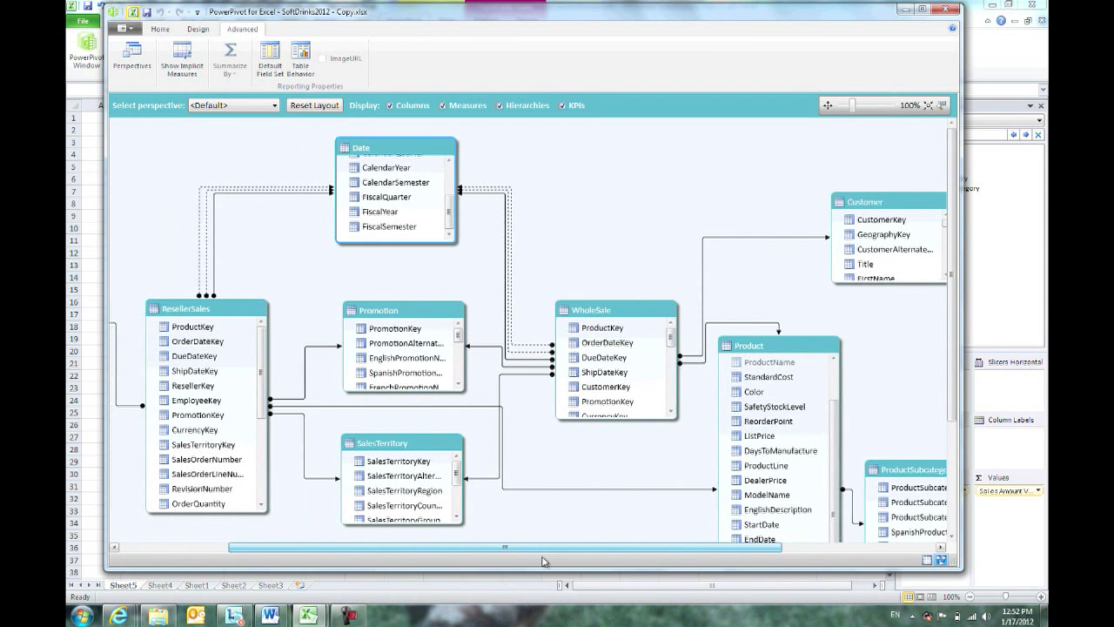
mouse_move(958, 219)
left_mouse_down()
mouse_move(962, 276)
mouse_move(962, 224)
left_mouse_up()
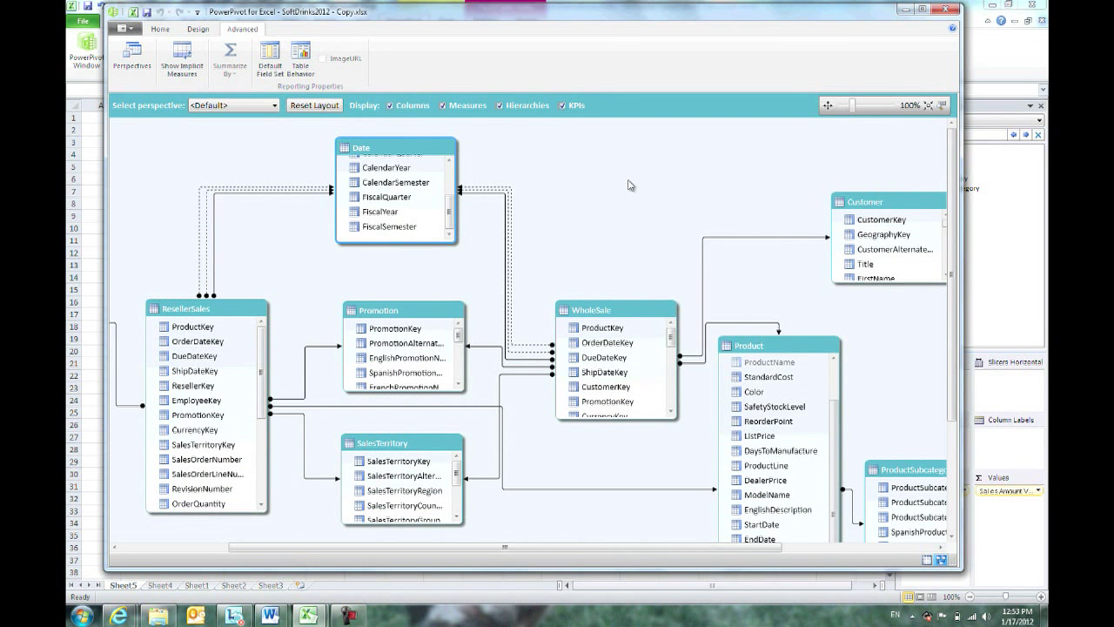
left_click(274, 105)
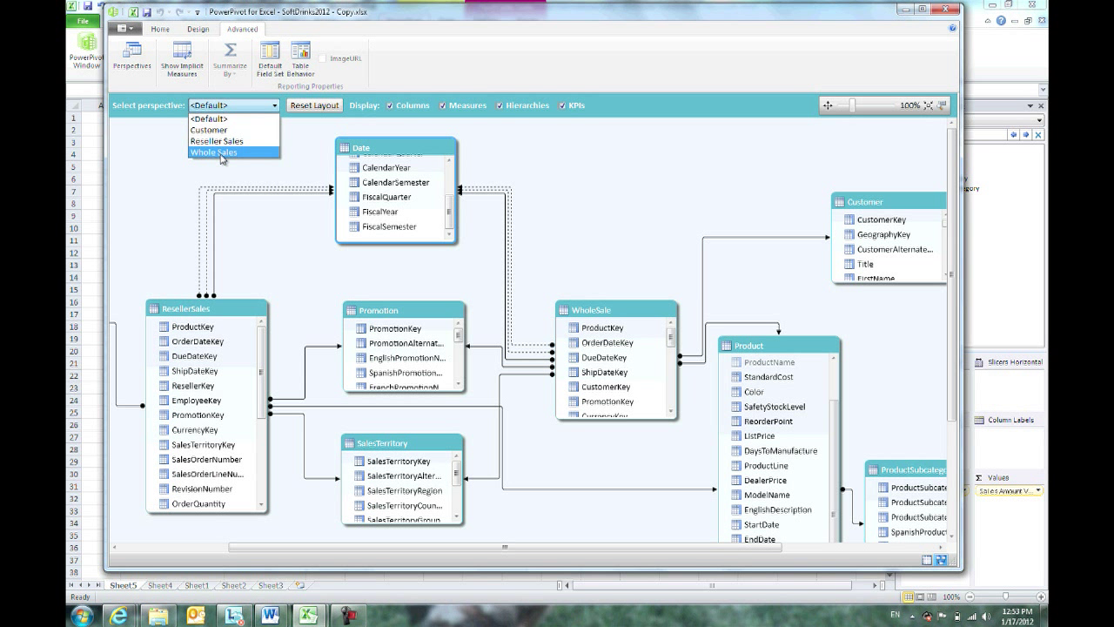
key("Escape")
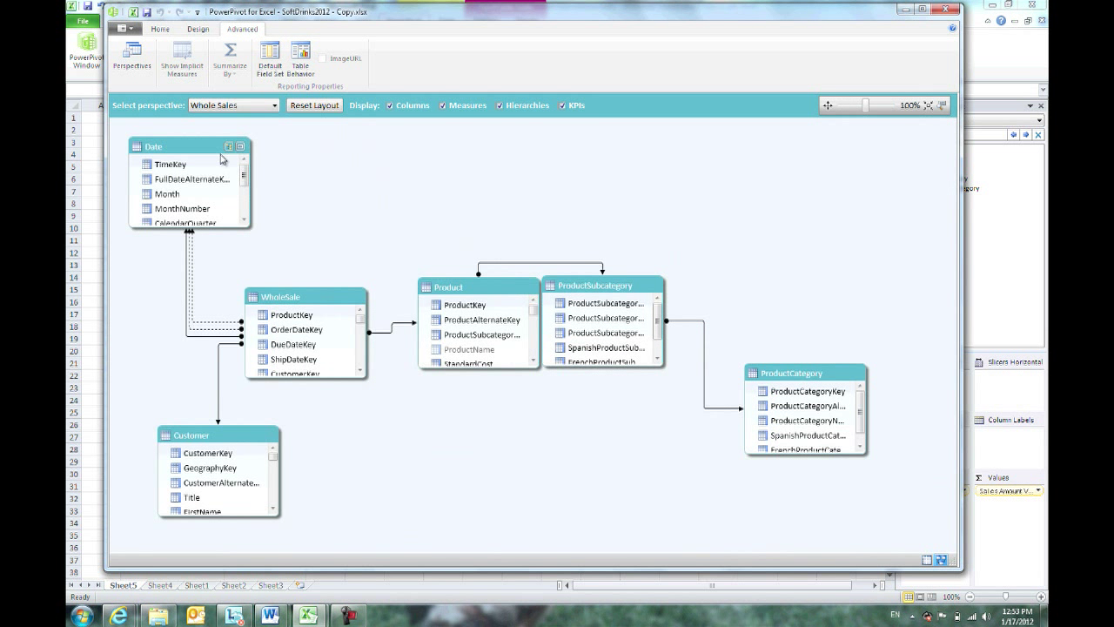
Step: Move the ProductSubcategory table lower, between Product and ProductCategory, and extend the WholeSale table upward in the diagram
left_click_drag(598, 286, 611, 389)
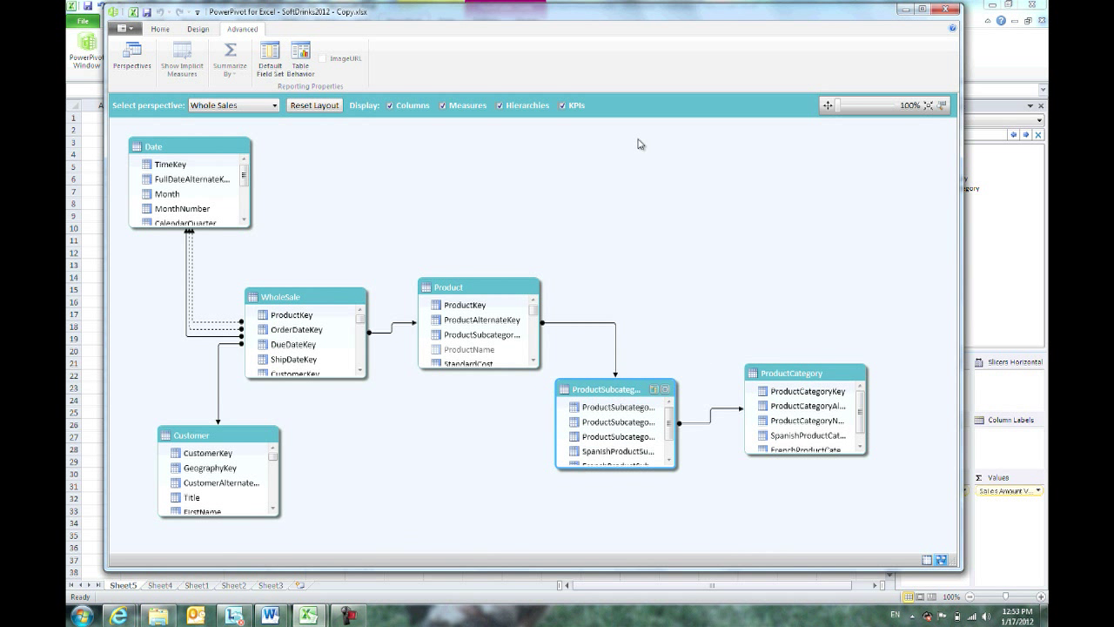
left_click_drag(314, 288, 317, 258)
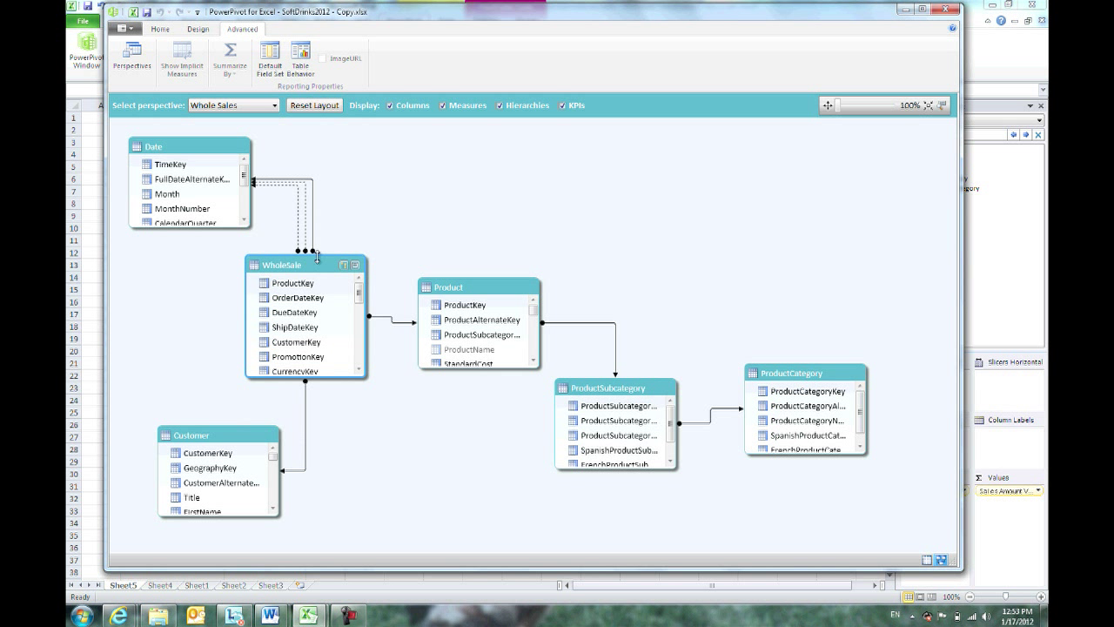